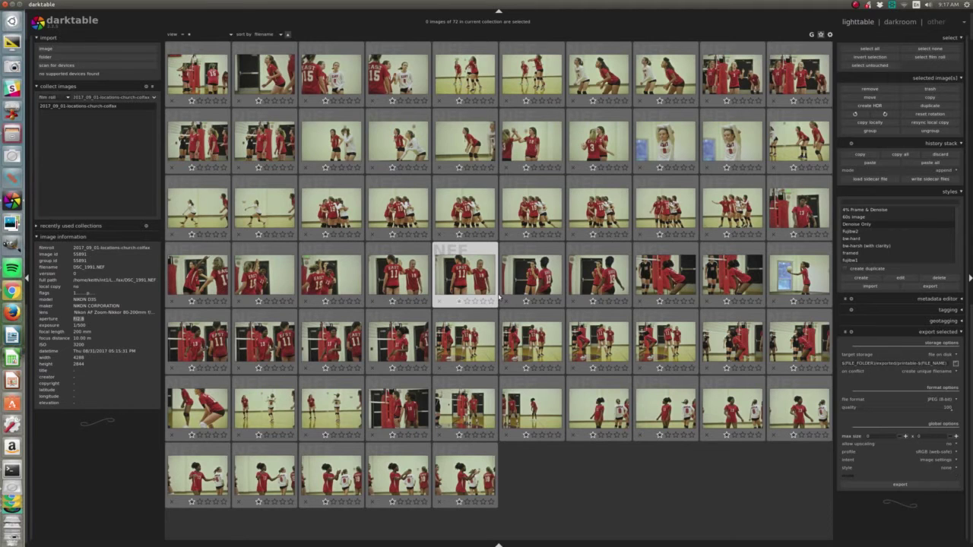
Enlarge the thumbnails and preview DSC_1992.NEF and the preceding image DSC_1991.NEF to compare the similar shots
{"action": "scroll", "coordinate": [499, 296], "scroll_direction": "up", "scroll_amount": 7}
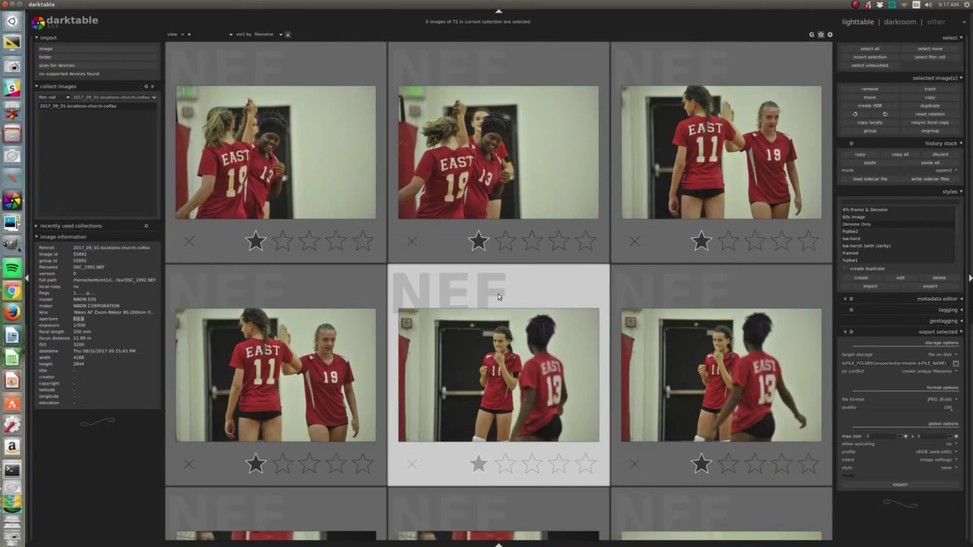
{"action": "left_click", "coordinate": [499, 296]}
{"action": "key", "text": "w"}
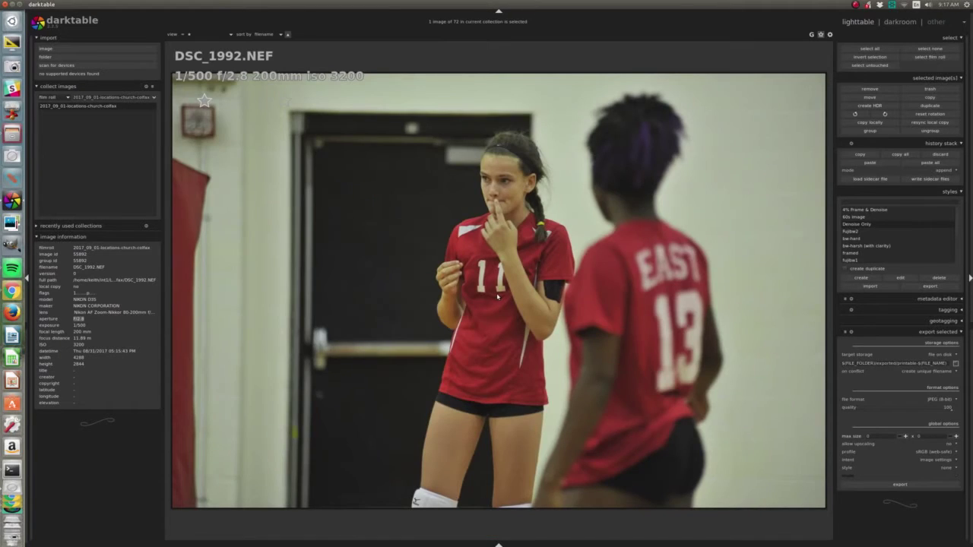
{"action": "scroll", "coordinate": [498, 297], "scroll_direction": "up", "scroll_amount": 3}
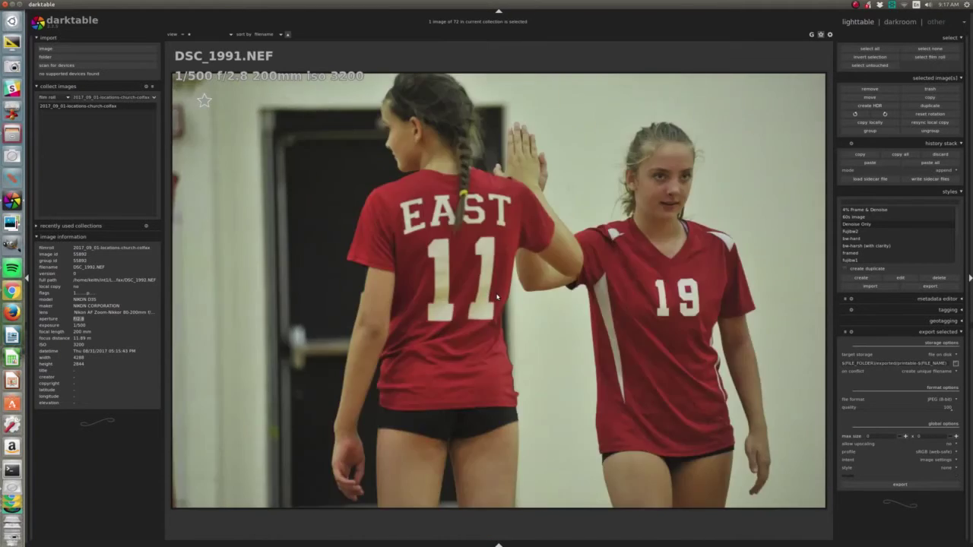
{"action": "scroll", "coordinate": [498, 297], "scroll_direction": "down", "scroll_amount": 2}
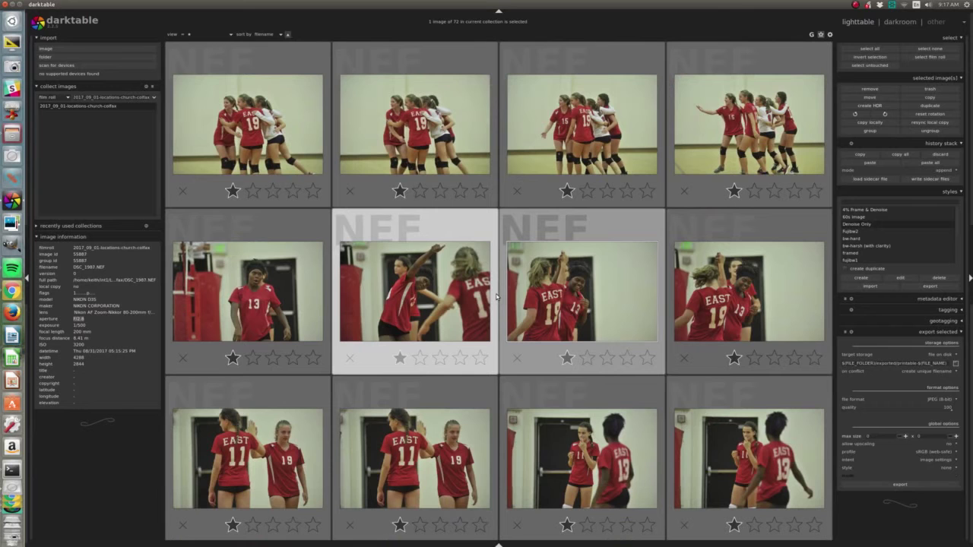
Set the thumbnail grid to six images per row and look through the film roll back to its beginning
{"action": "scroll", "coordinate": [485, 296], "scroll_direction": "up", "scroll_amount": 8}
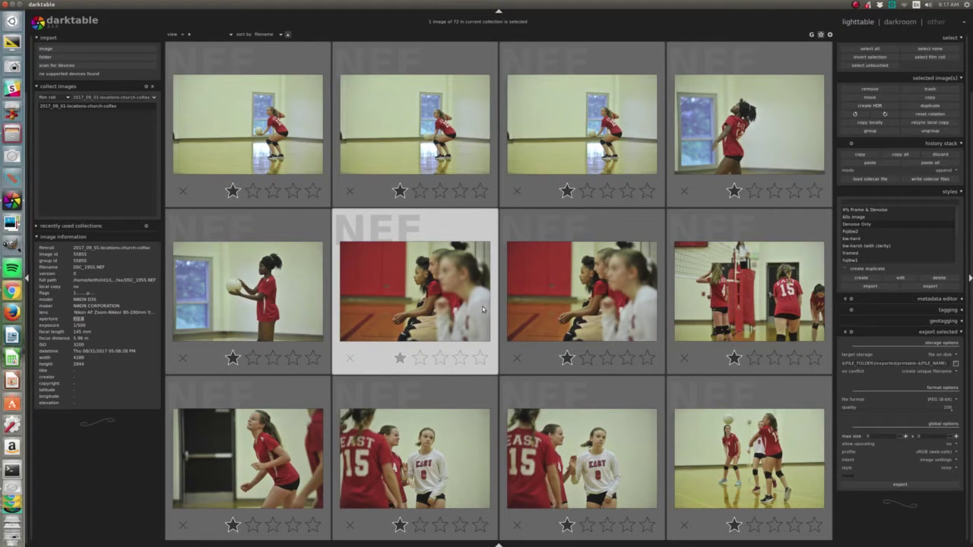
{"action": "scroll", "coordinate": [483, 309], "scroll_direction": "up", "scroll_amount": 2, "text": "ctrl"}
{"action": "scroll", "coordinate": [483, 308], "scroll_direction": "down", "scroll_amount": 4, "text": "ctrl"}
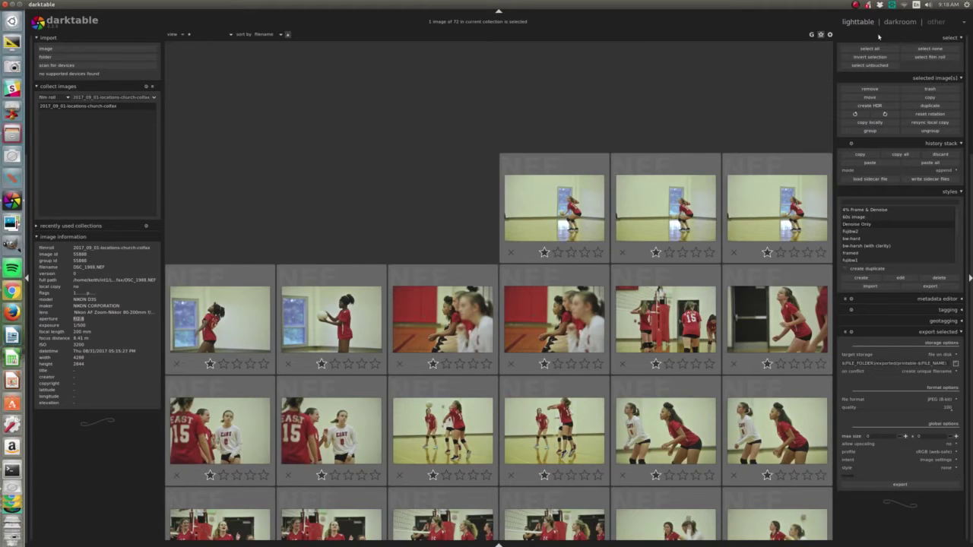
{"action": "scroll", "coordinate": [601, 261], "scroll_direction": "down", "scroll_amount": 5}
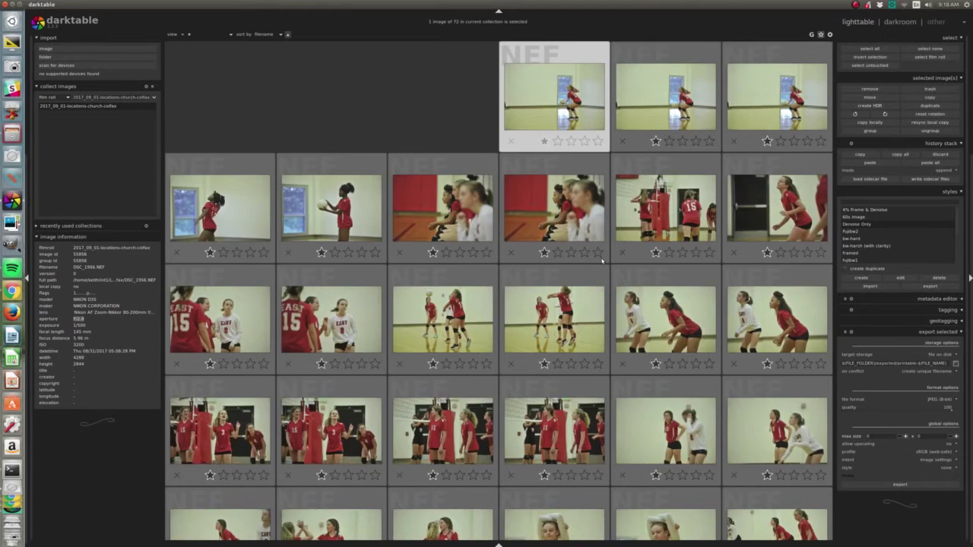
{"action": "scroll", "coordinate": [601, 261], "scroll_direction": "down", "scroll_amount": 5}
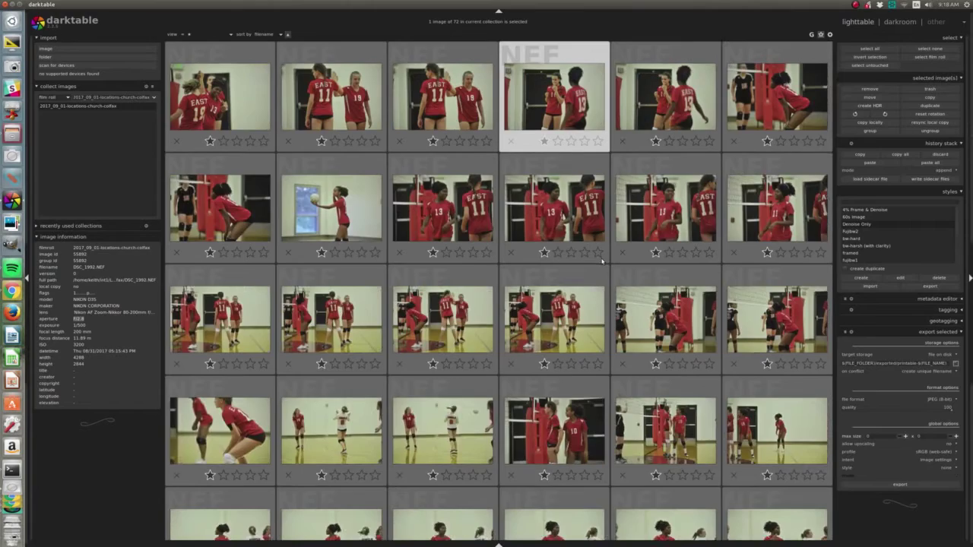
{"action": "scroll", "coordinate": [601, 260], "scroll_direction": "up", "scroll_amount": 10}
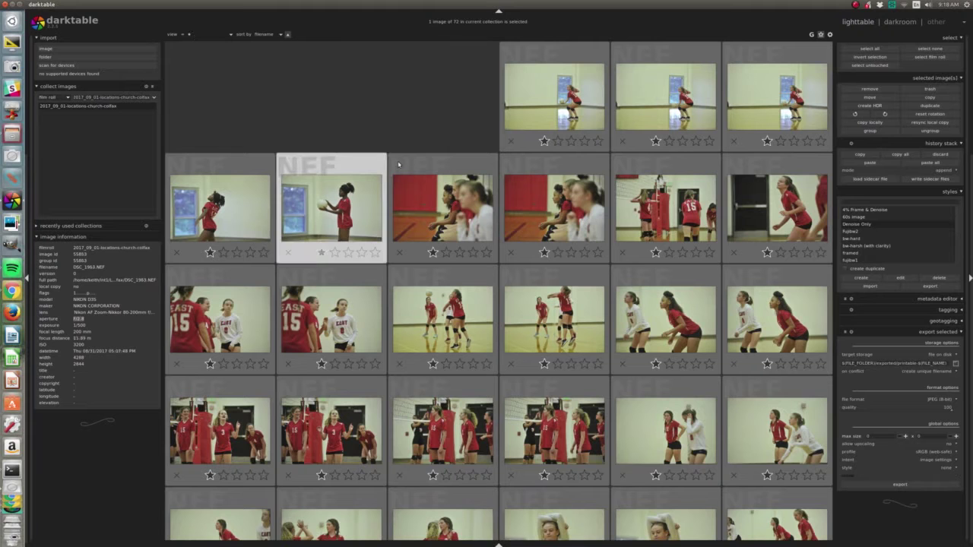
Preview the first images of the film roll between DSC_1953.NEF and DSC_1948.NEF, ending on DSC_1949.NEF
{"action": "key", "text": "w"}
{"action": "scroll", "coordinate": [398, 164], "scroll_direction": "up", "scroll_amount": 2}
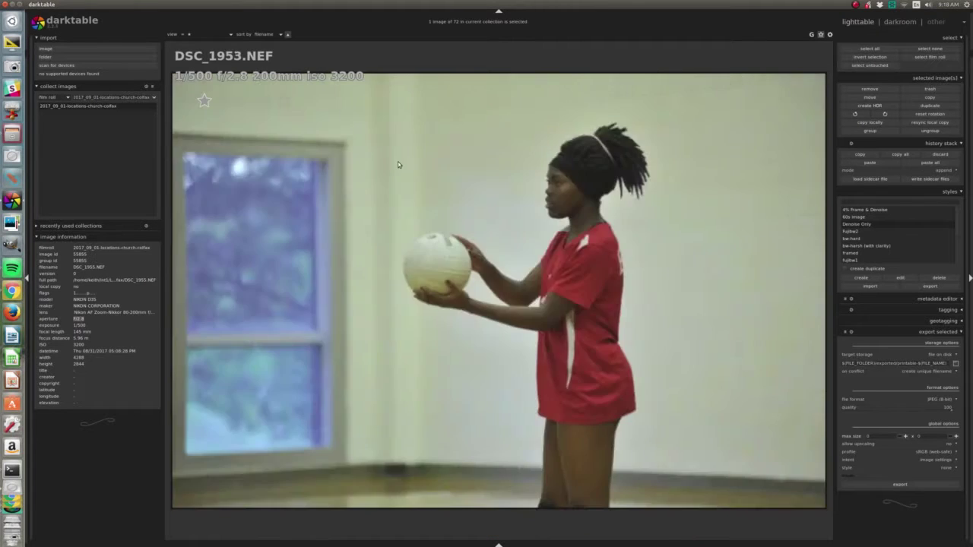
{"action": "scroll", "coordinate": [397, 164], "scroll_direction": "down", "scroll_amount": 4}
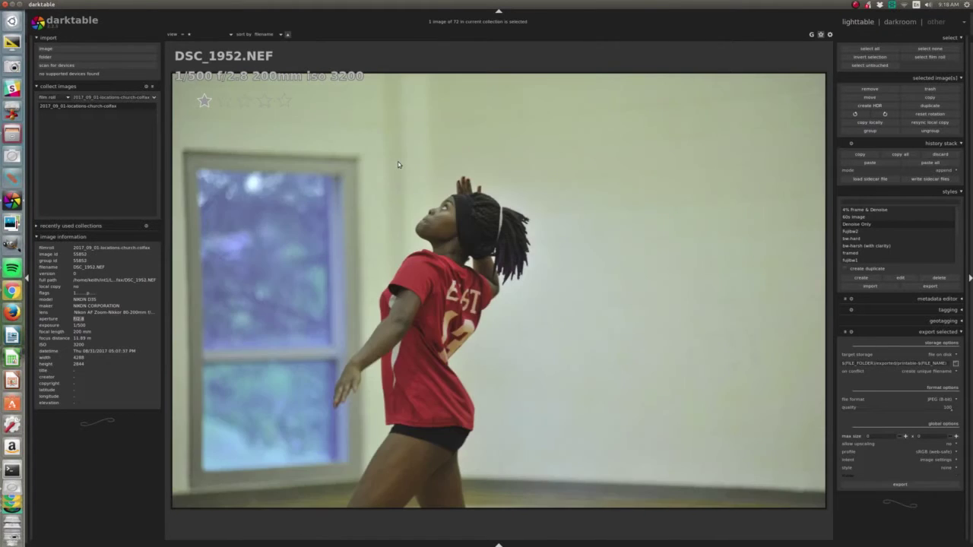
{"action": "scroll", "coordinate": [398, 164], "scroll_direction": "up", "scroll_amount": 4}
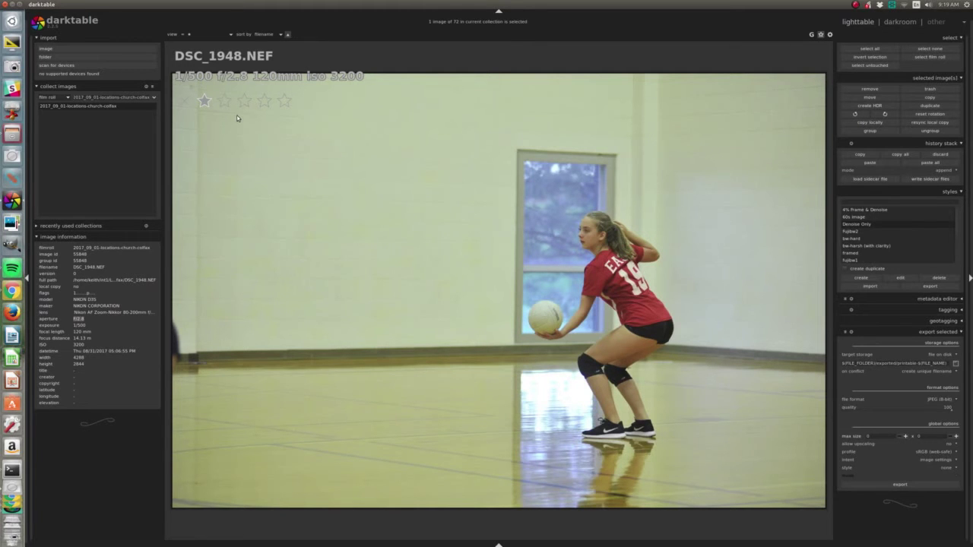
{"action": "scroll", "coordinate": [313, 142], "scroll_direction": "down", "scroll_amount": 5}
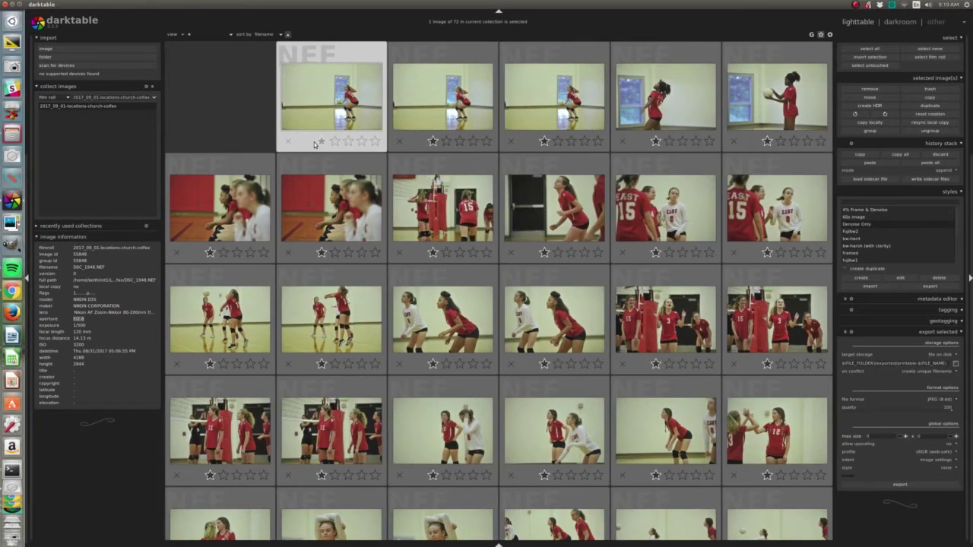
{"action": "scroll", "coordinate": [314, 142], "scroll_direction": "up", "scroll_amount": 5}
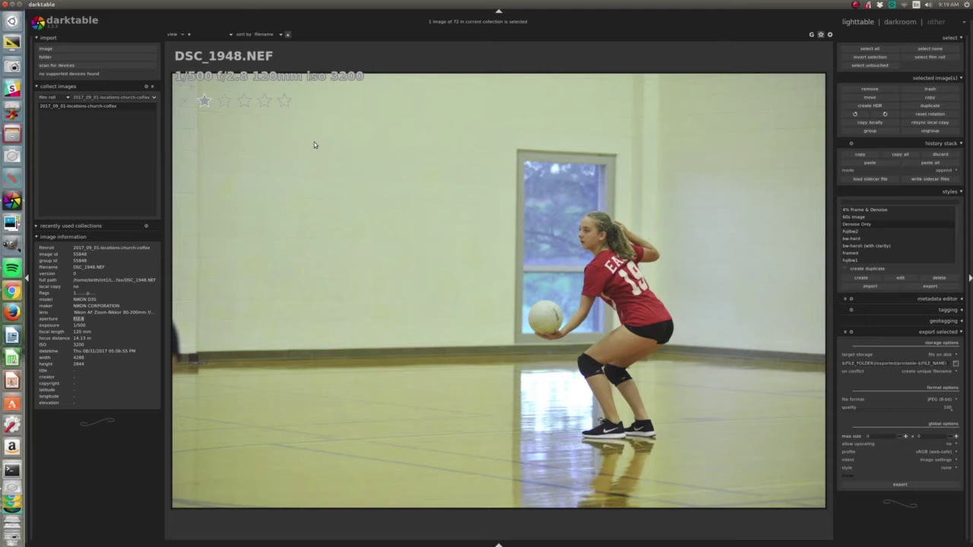
{"action": "scroll", "coordinate": [314, 144], "scroll_direction": "down", "scroll_amount": 1}
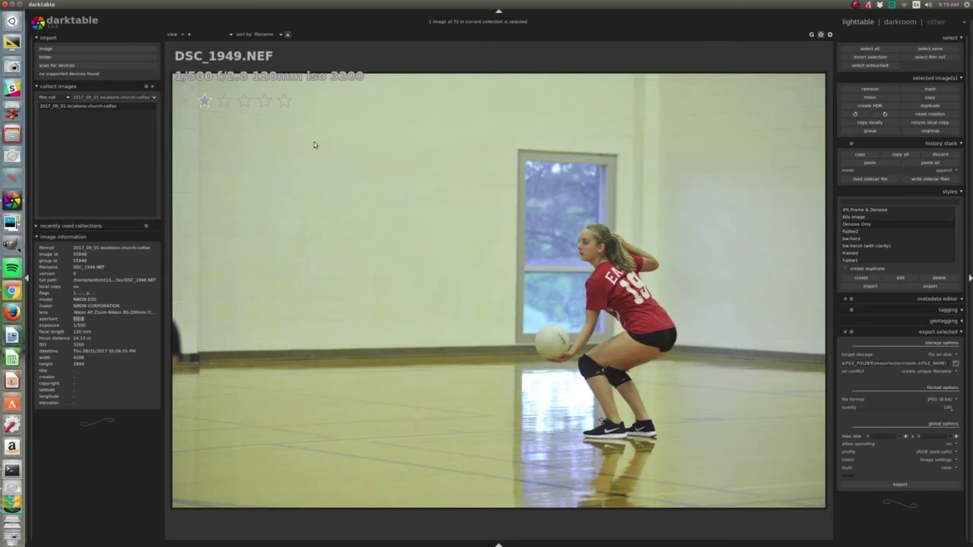
Reject the one-star images one after another in the enlarged preview, from the start of the film roll through DSC_1980.NEF
{"action": "key", "text": "r"}
{"action": "key", "text": "r"}
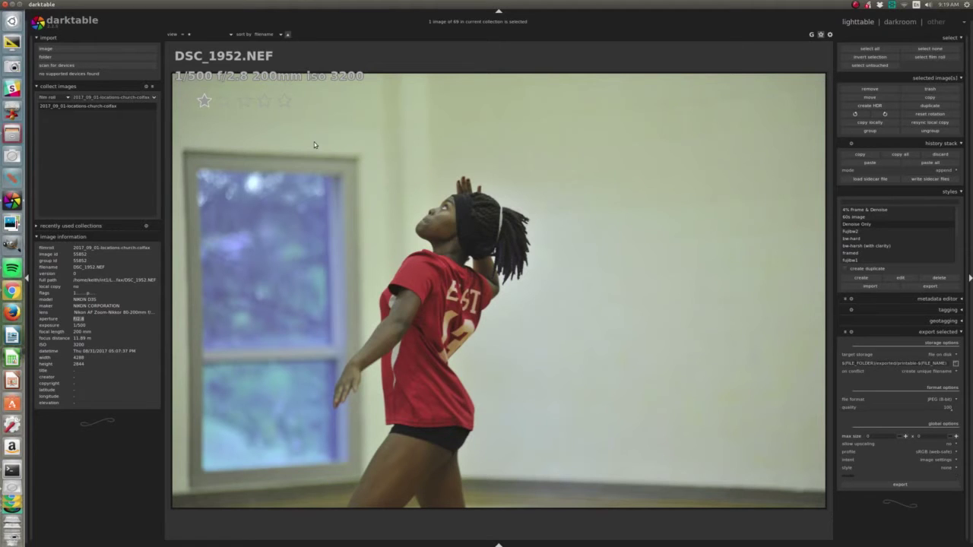
{"action": "scroll", "coordinate": [314, 144], "scroll_direction": "down", "scroll_amount": 1}
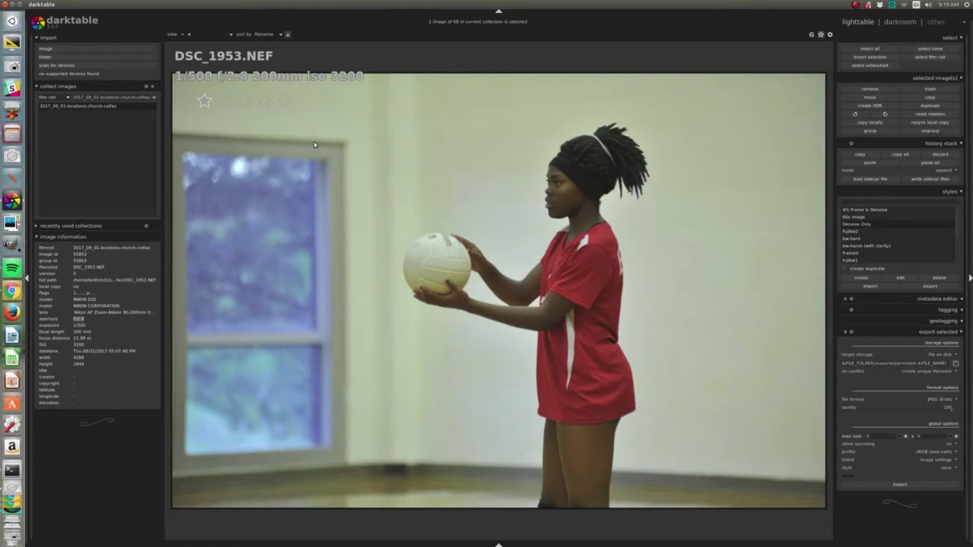
{"action": "key", "text": "r"}
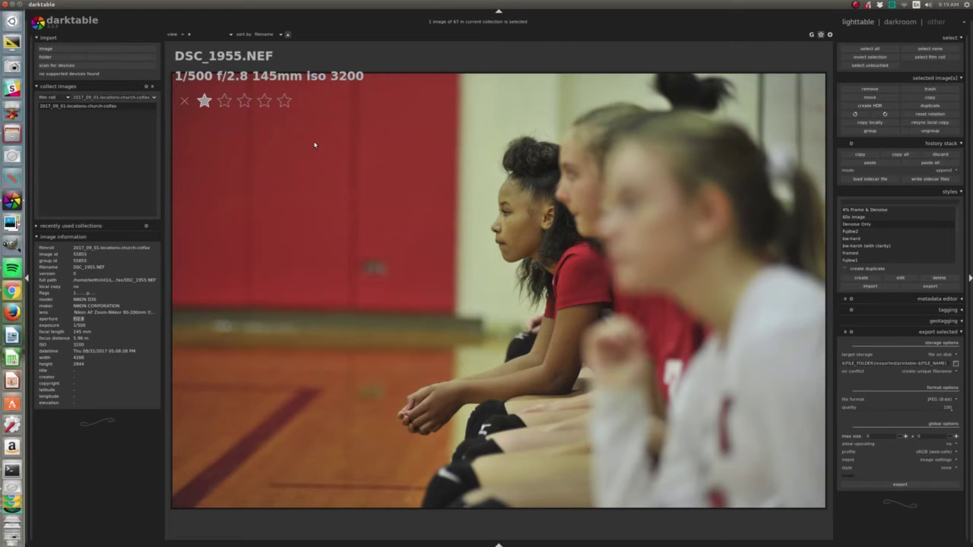
{"action": "key", "text": "r"}
{"action": "key", "text": "r"}
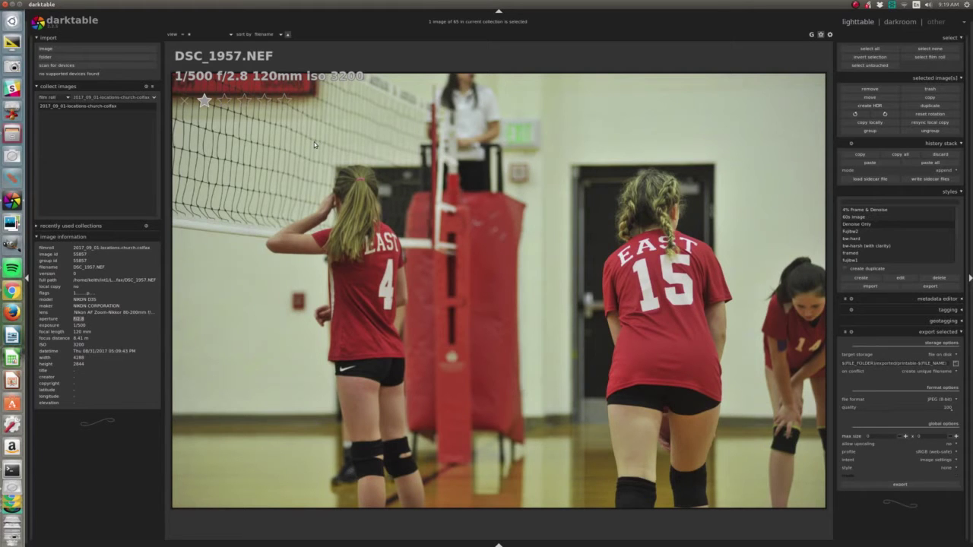
{"action": "key", "text": "r"}
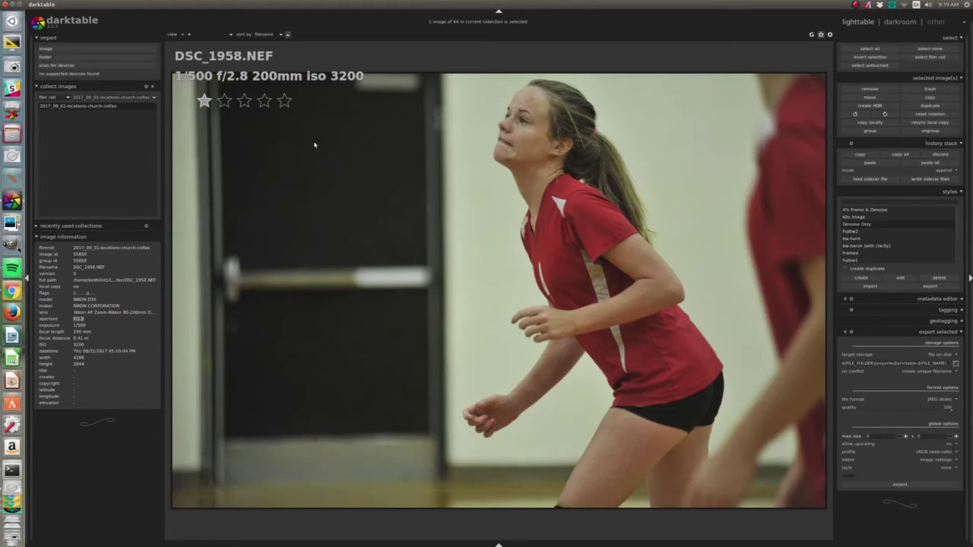
{"action": "key", "text": "r"}
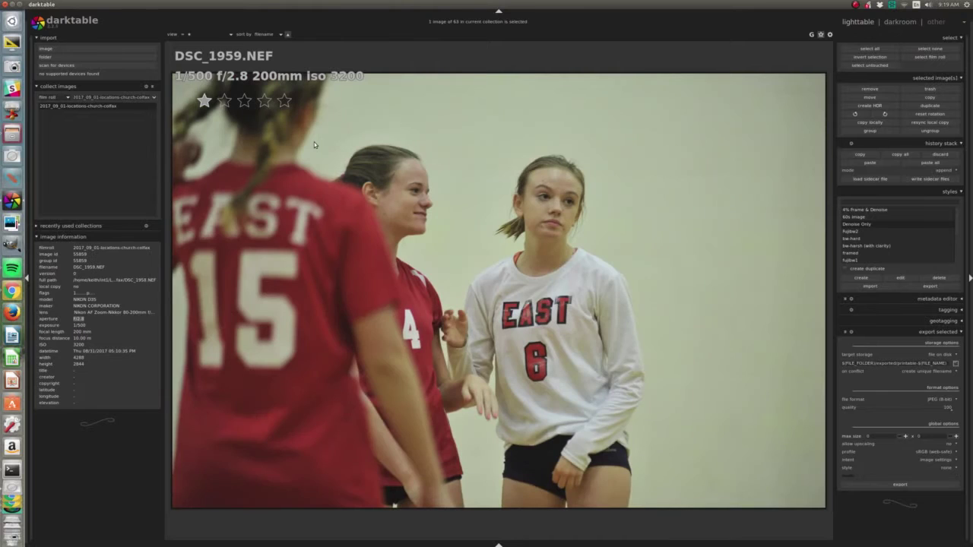
{"action": "key", "text": "r"}
{"action": "key", "text": "r"}
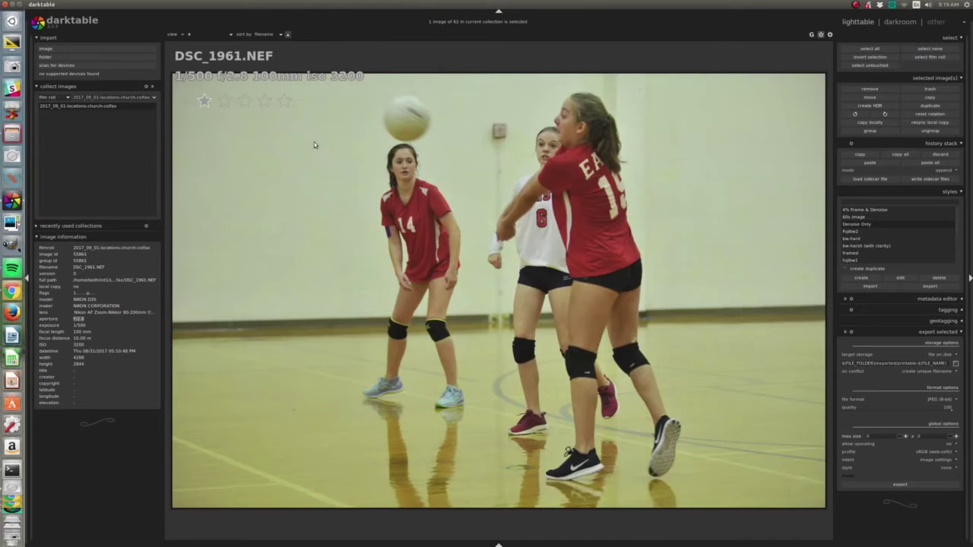
{"action": "key", "text": "r"}
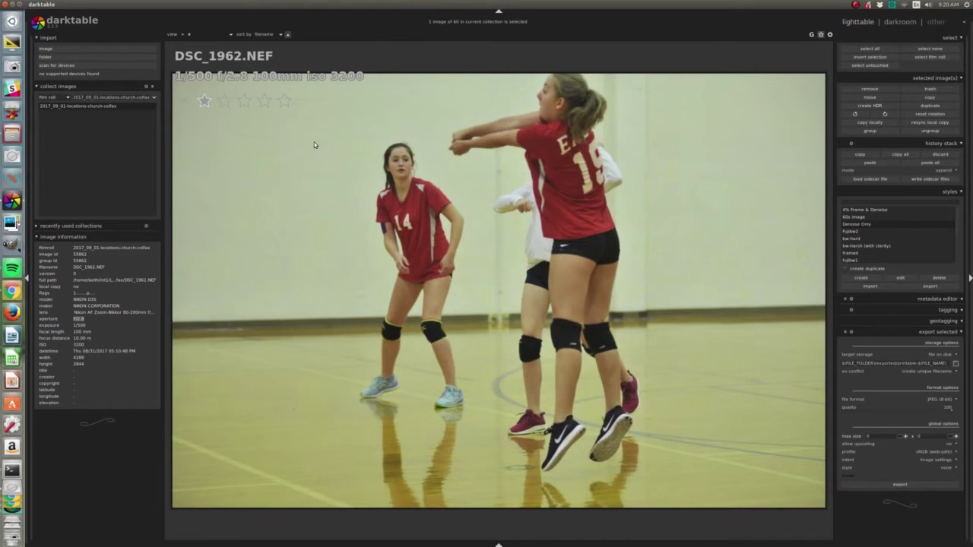
{"action": "key", "text": "r"}
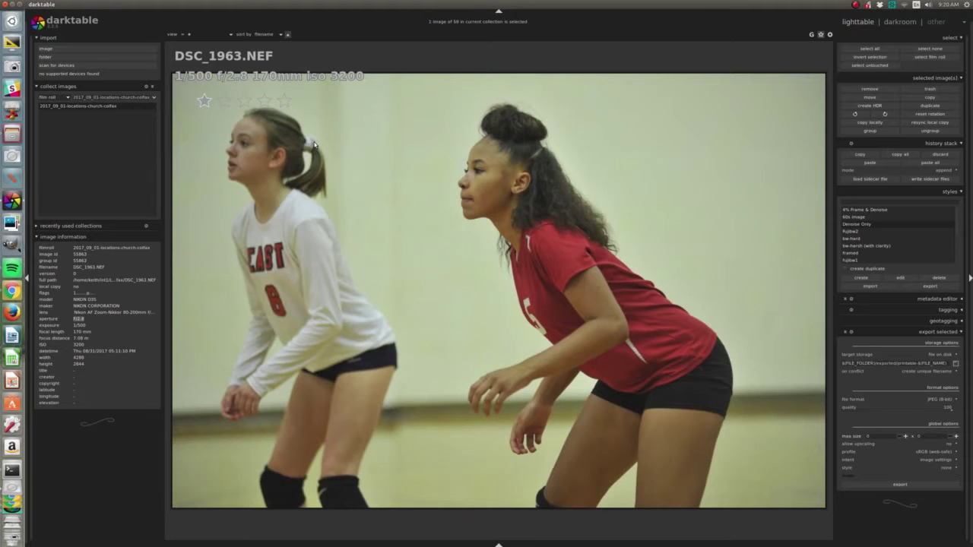
{"action": "key", "text": "r"}
{"action": "key", "text": "r"}
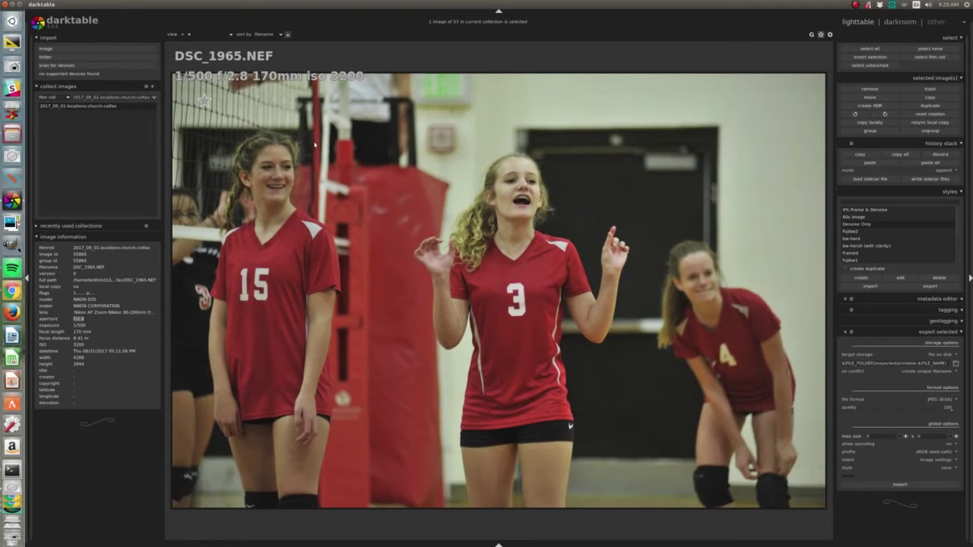
{"action": "key", "text": "r"}
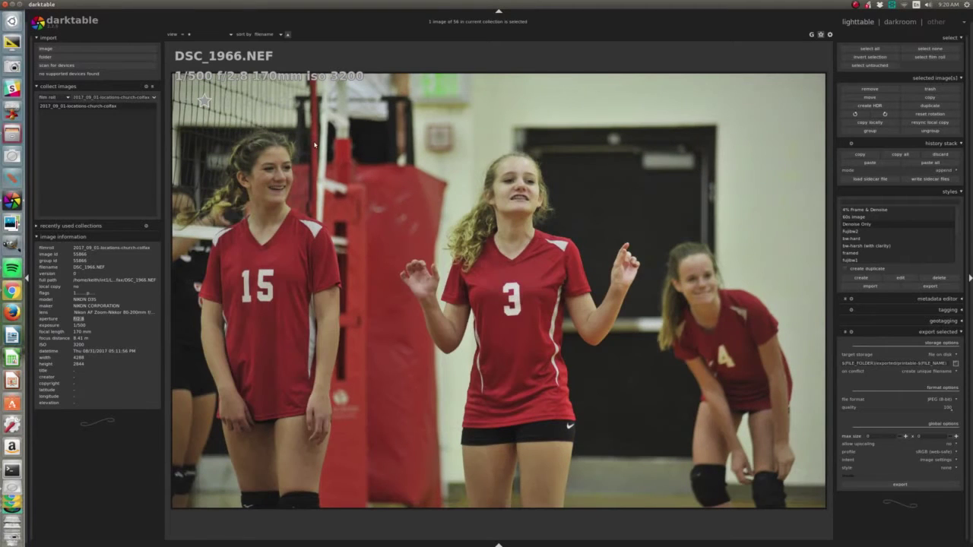
{"action": "key", "text": "r"}
{"action": "key", "text": "r"}
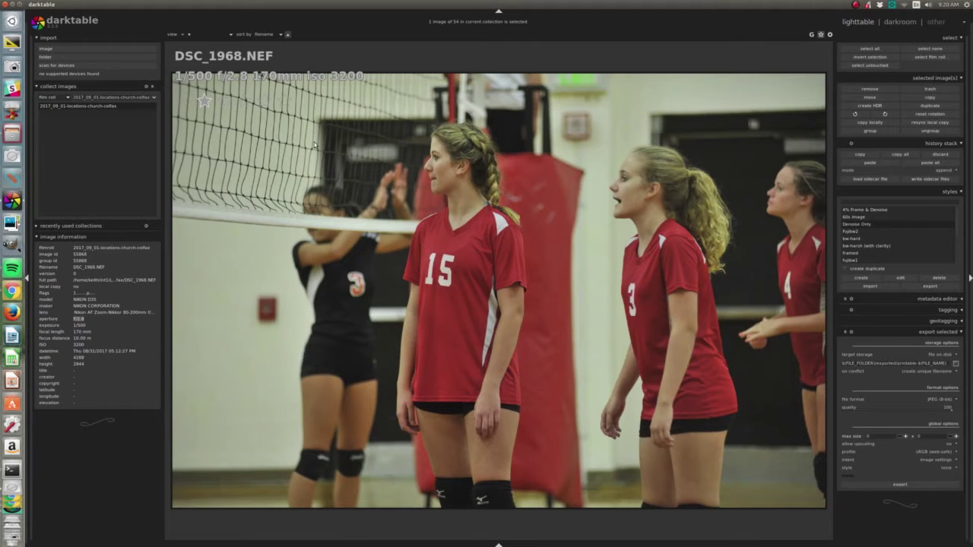
{"action": "key", "text": "r"}
{"action": "key", "text": "r"}
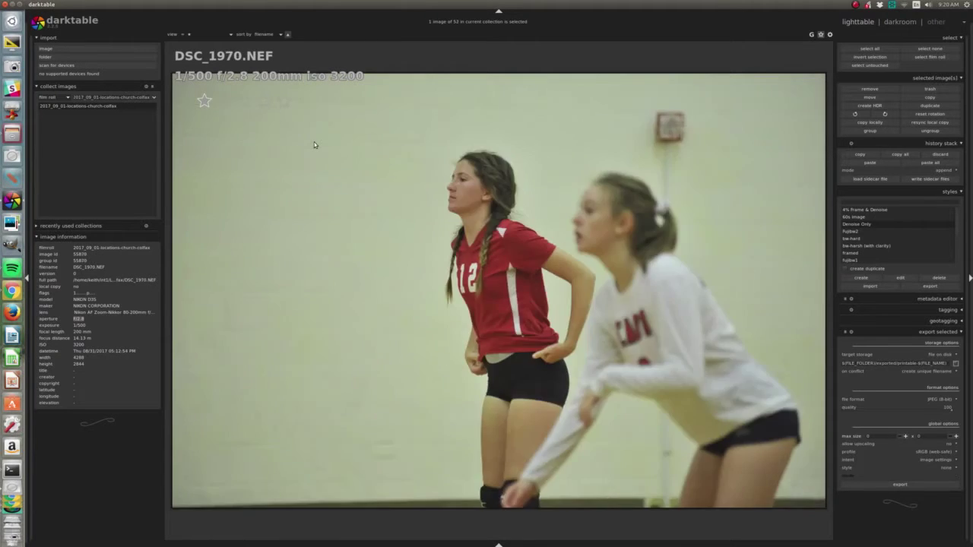
{"action": "key", "text": "r"}
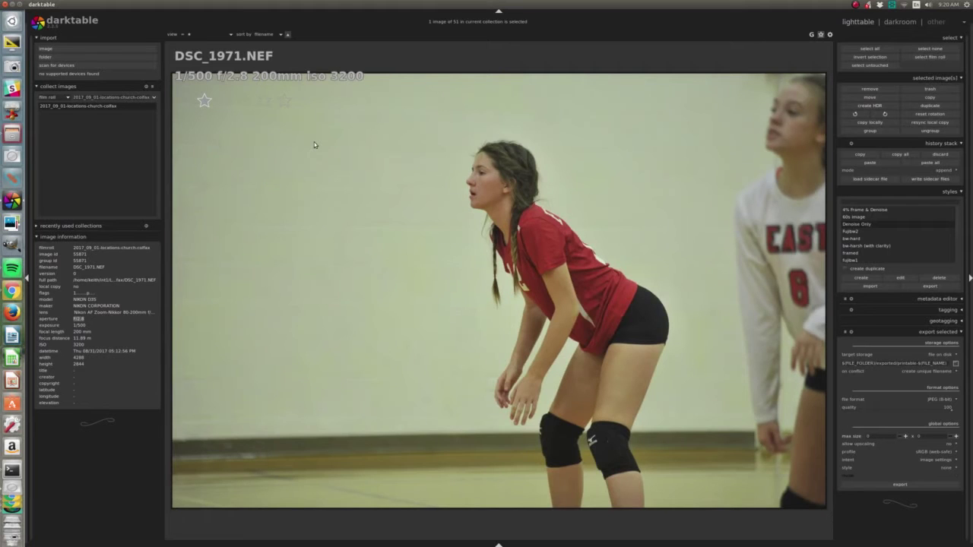
{"action": "key", "text": "r"}
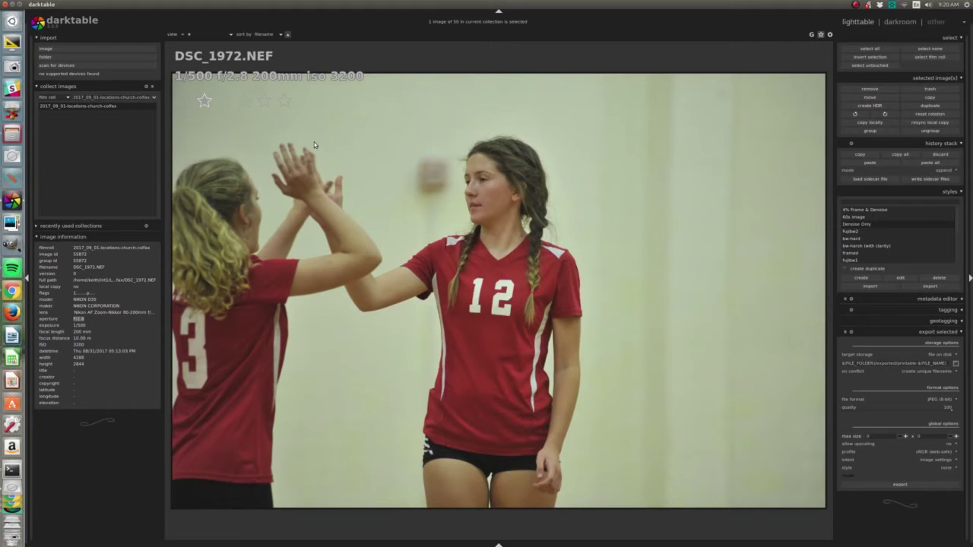
{"action": "key", "text": "r"}
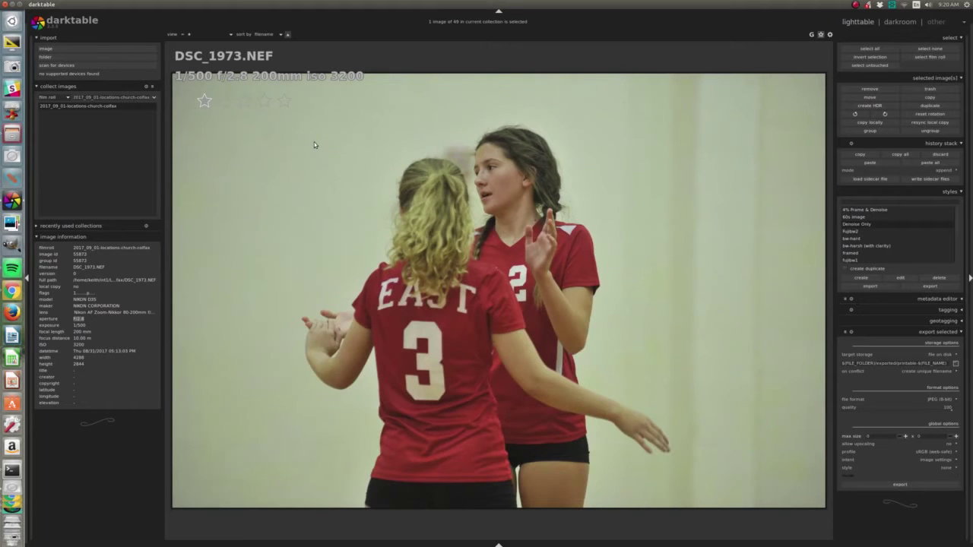
{"action": "key", "text": "Right"}
{"action": "key", "text": "r"}
{"action": "key", "text": "r"}
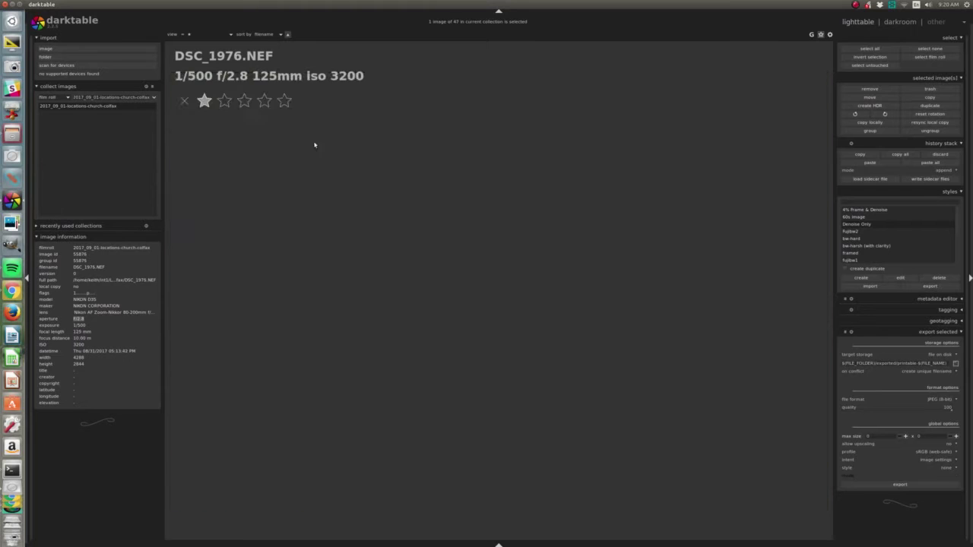
{"action": "key", "text": "r"}
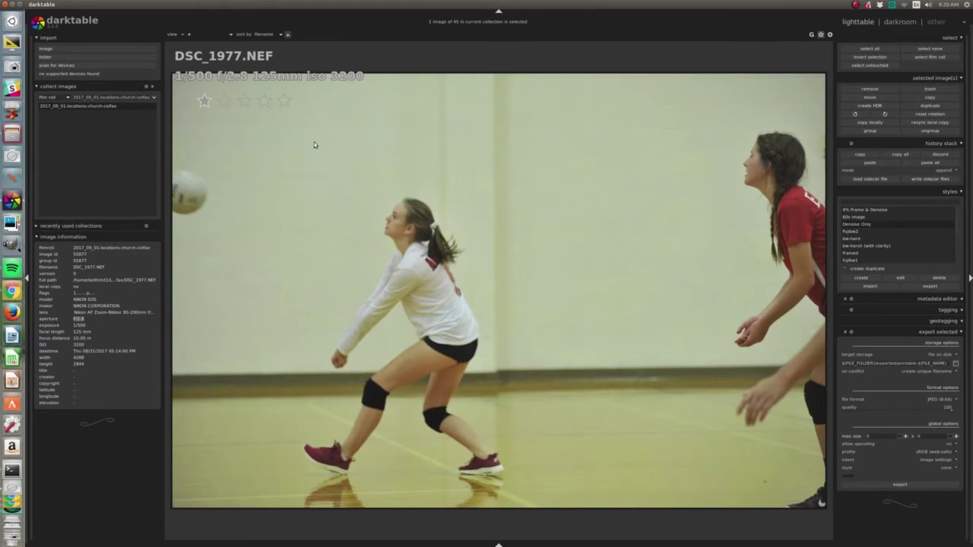
{"action": "key", "text": "r"}
{"action": "key", "text": "r"}
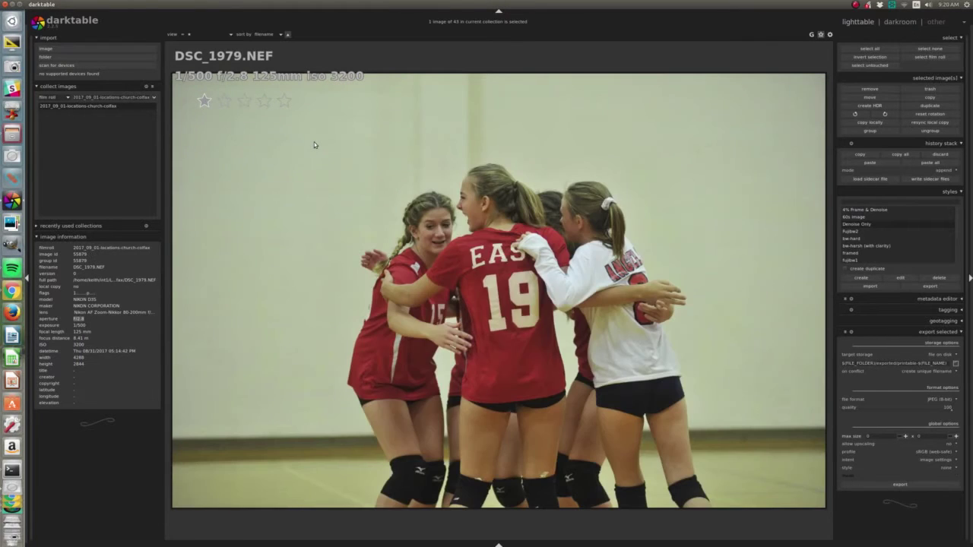
{"action": "key", "text": "r"}
{"action": "key", "text": "r"}
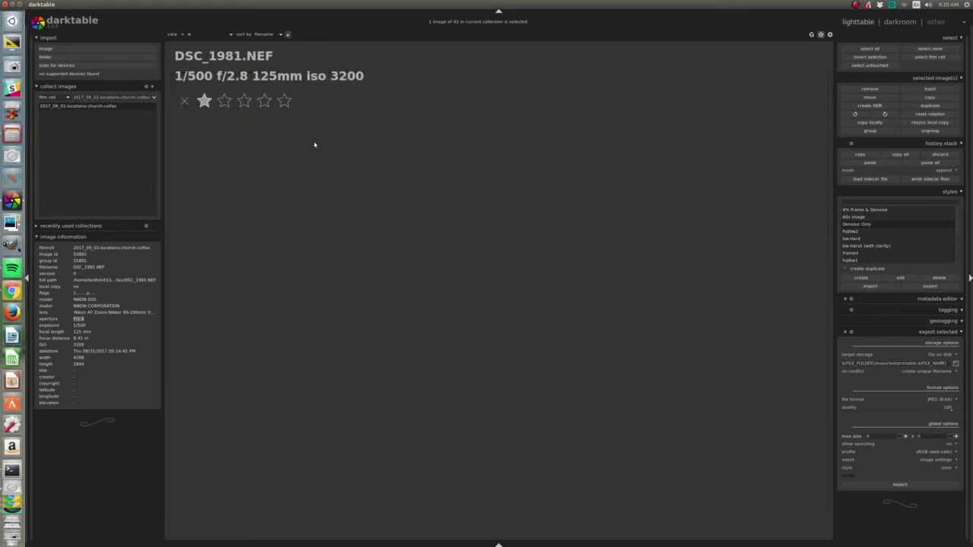
Reject the remaining one-star images one after another in the enlarged preview, from DSC_1981.NEF through DSC_2021.NEF
{"action": "key", "text": "r"}
{"action": "key", "text": "r"}
{"action": "key", "text": "r"}
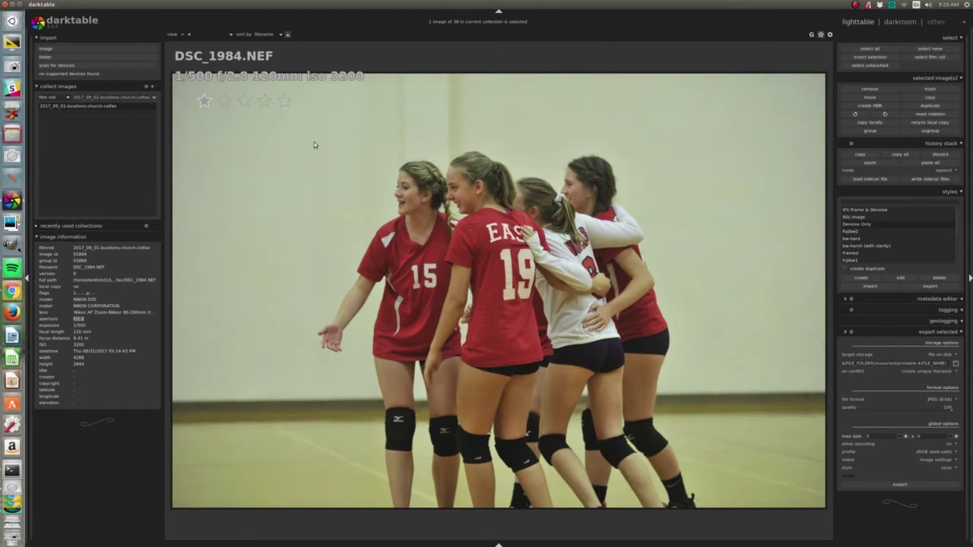
{"action": "key", "text": "r"}
{"action": "key", "text": "r"}
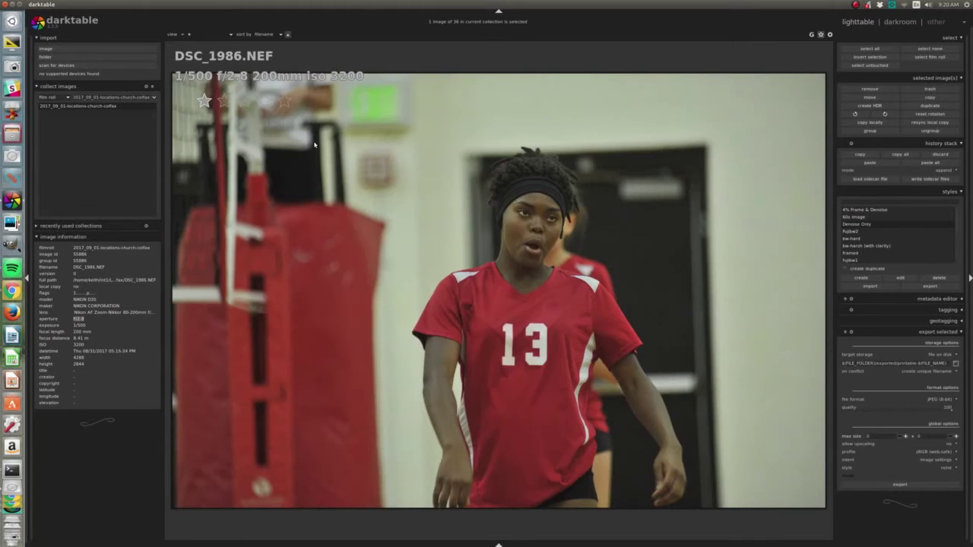
{"action": "key", "text": "r"}
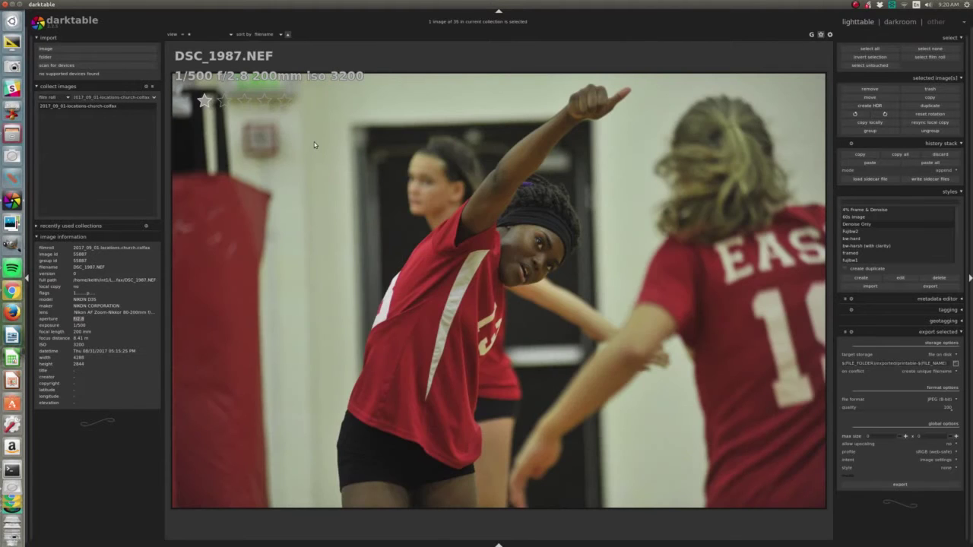
{"action": "key", "text": "r"}
{"action": "key", "text": "r"}
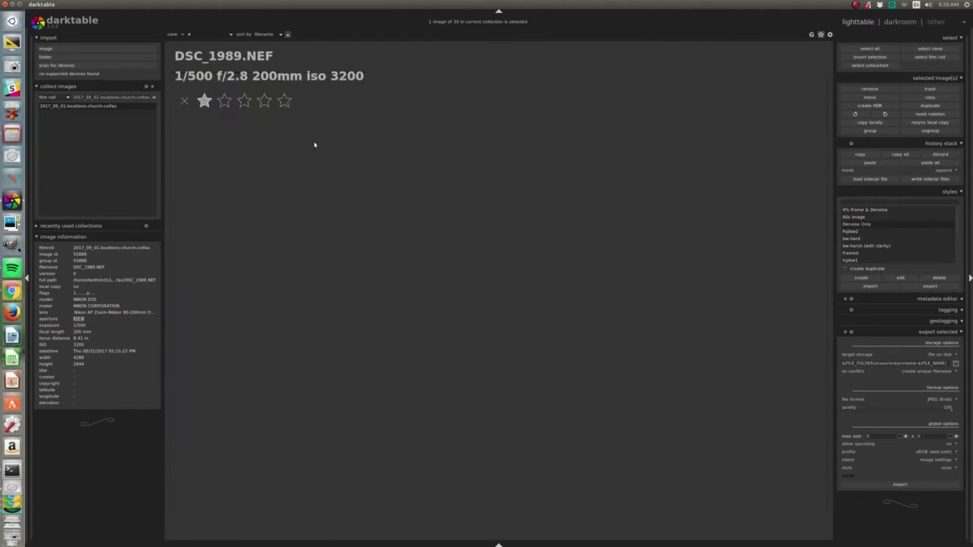
{"action": "key", "text": "r"}
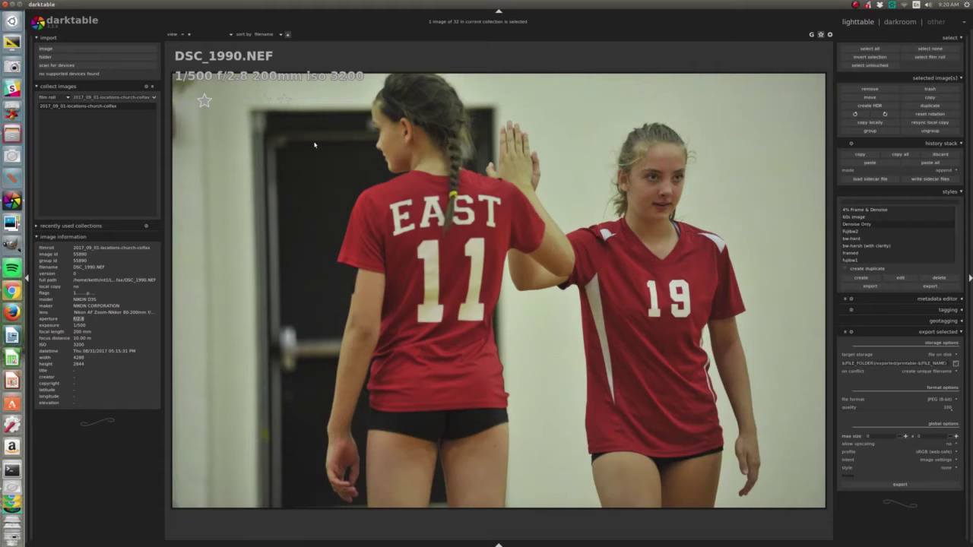
{"action": "key", "text": "r"}
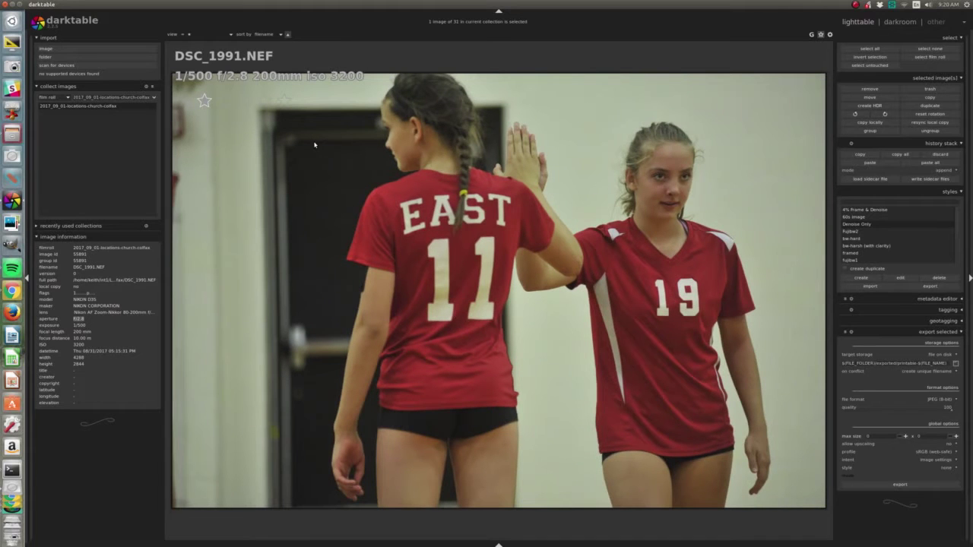
{"action": "key", "text": "r"}
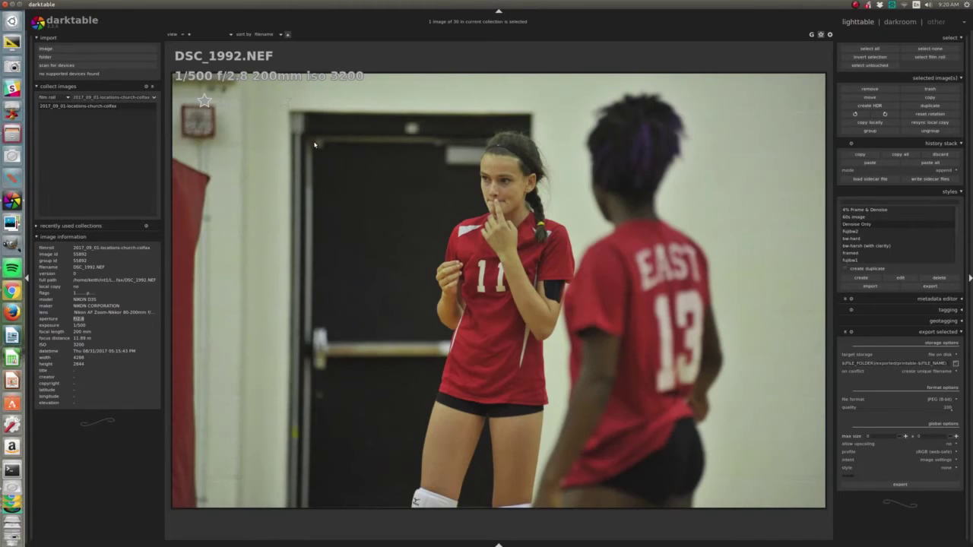
{"action": "key", "text": "r"}
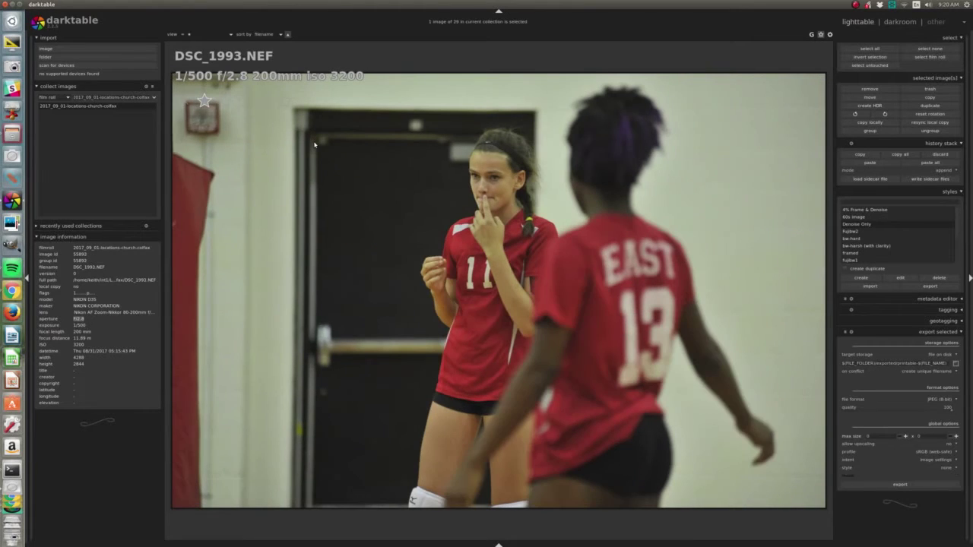
{"action": "key", "text": "r"}
{"action": "key", "text": "r"}
{"action": "key", "text": "r"}
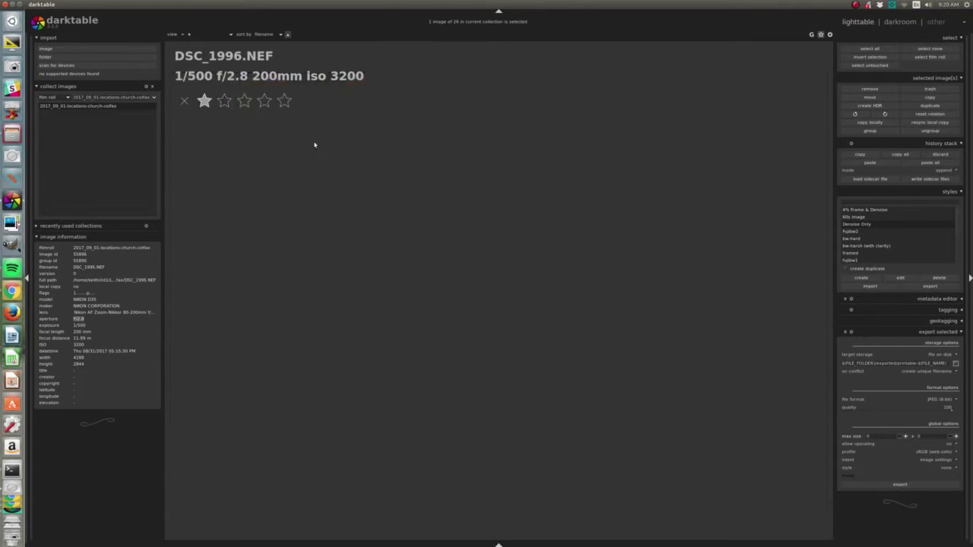
{"action": "key", "text": "r"}
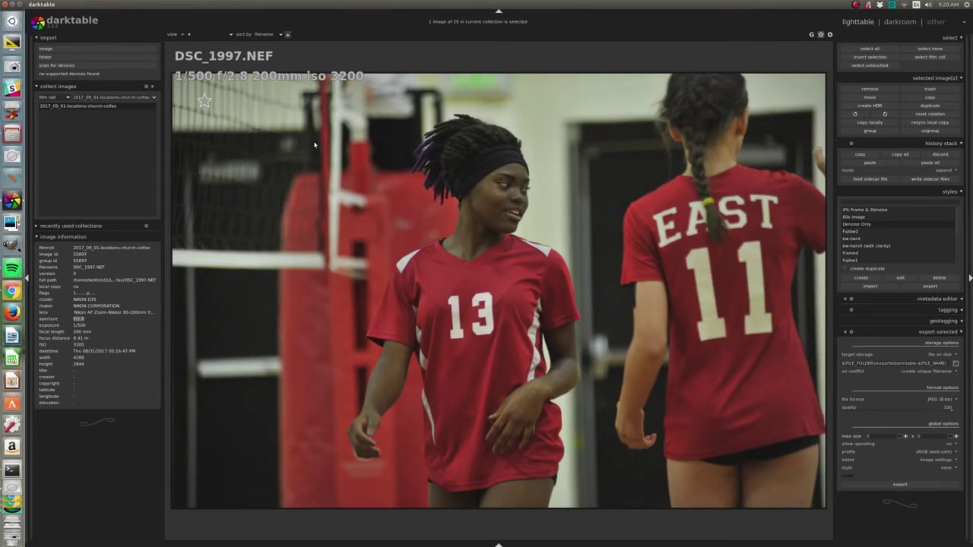
{"action": "key", "text": "r"}
{"action": "key", "text": "r"}
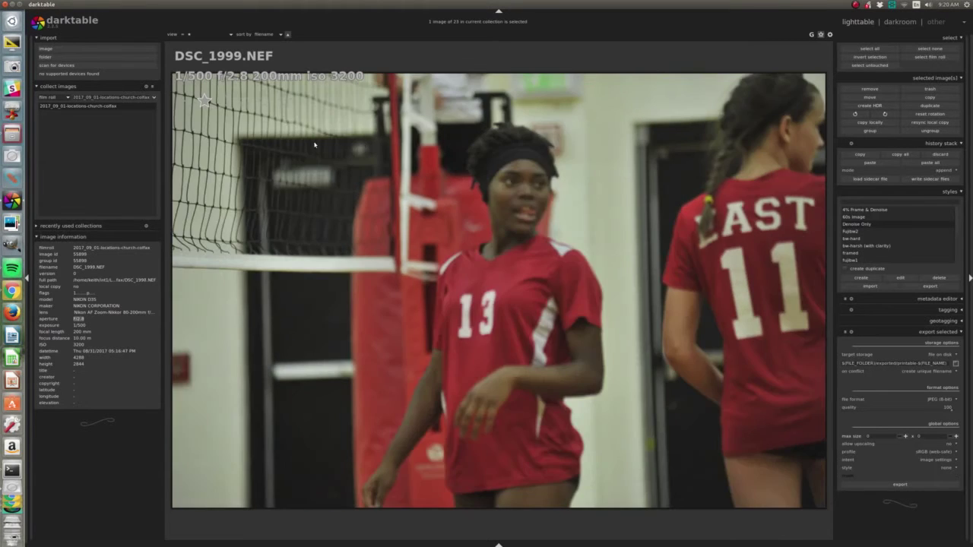
{"action": "key", "text": "r"}
{"action": "key", "text": "r"}
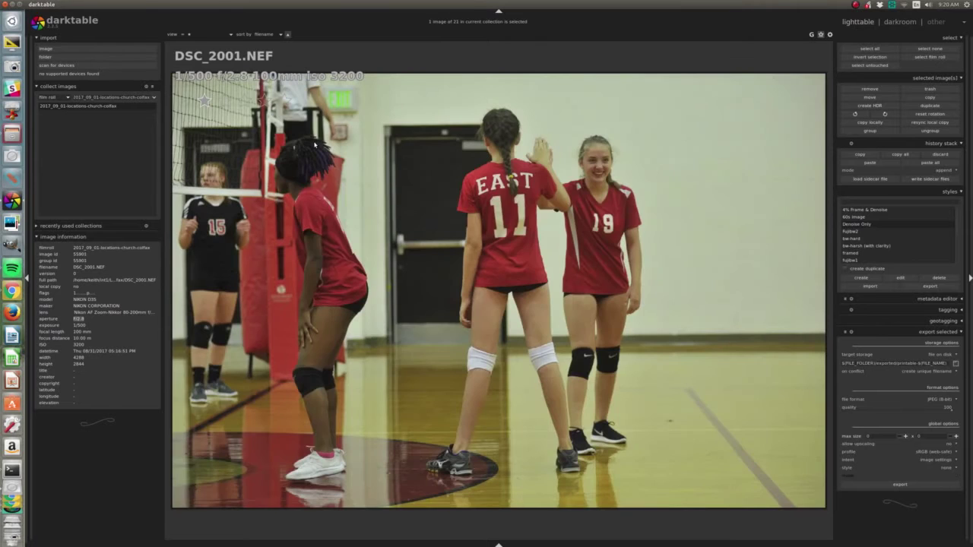
{"action": "key", "text": "r"}
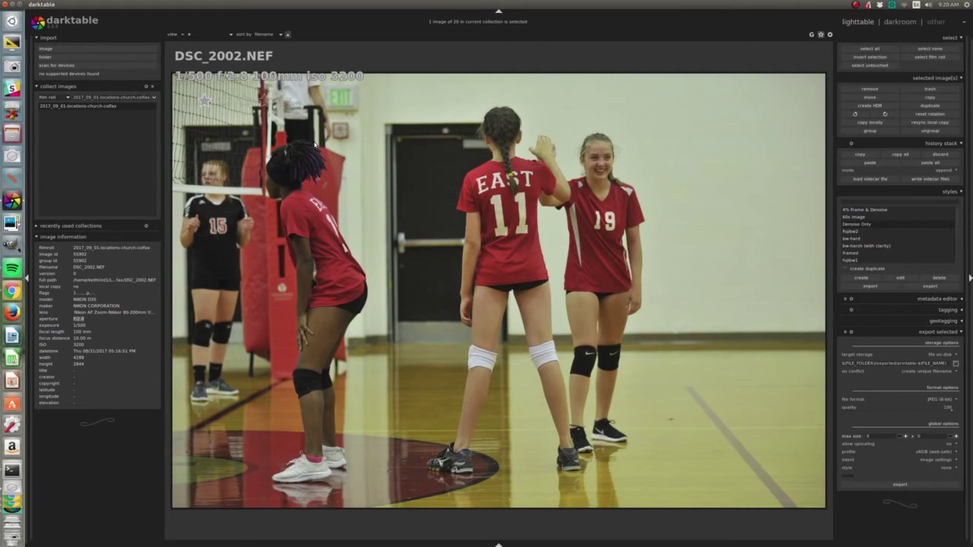
{"action": "key", "text": "r"}
{"action": "key", "text": "r"}
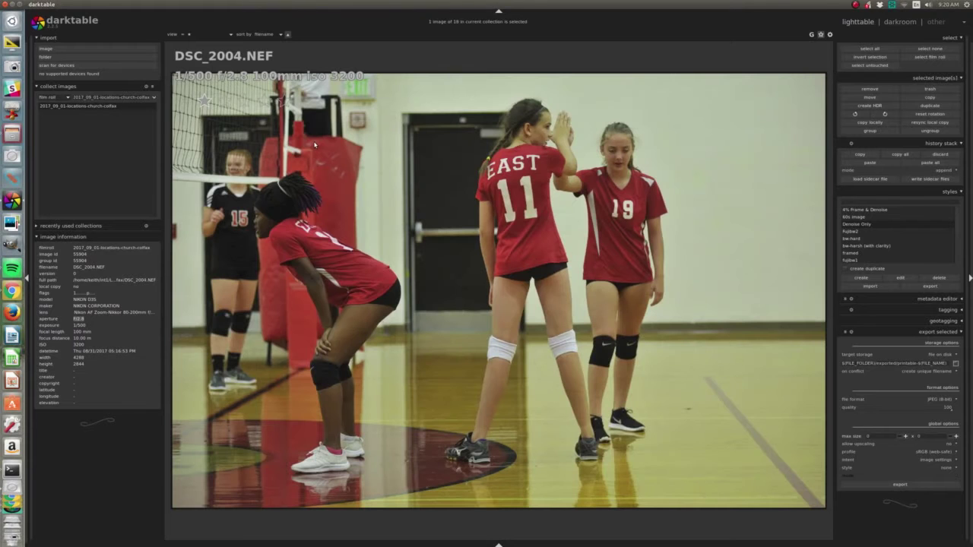
{"action": "key", "text": "r"}
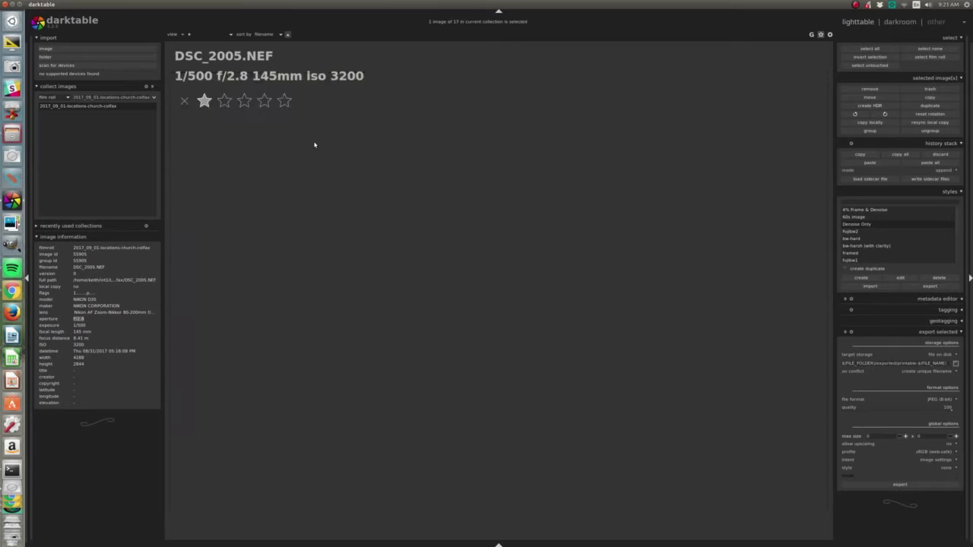
{"action": "key", "text": "r"}
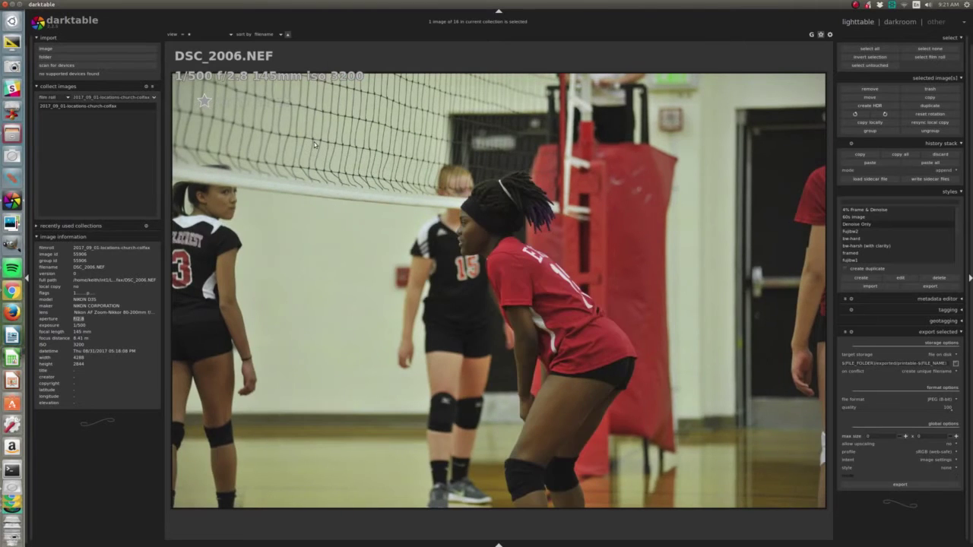
{"action": "key", "text": "r"}
{"action": "key", "text": "r"}
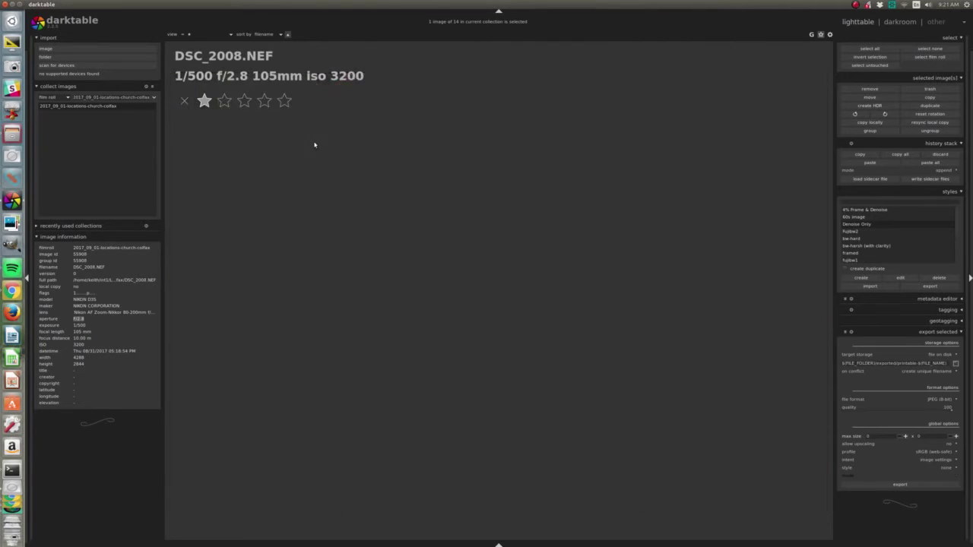
{"action": "key", "text": "r"}
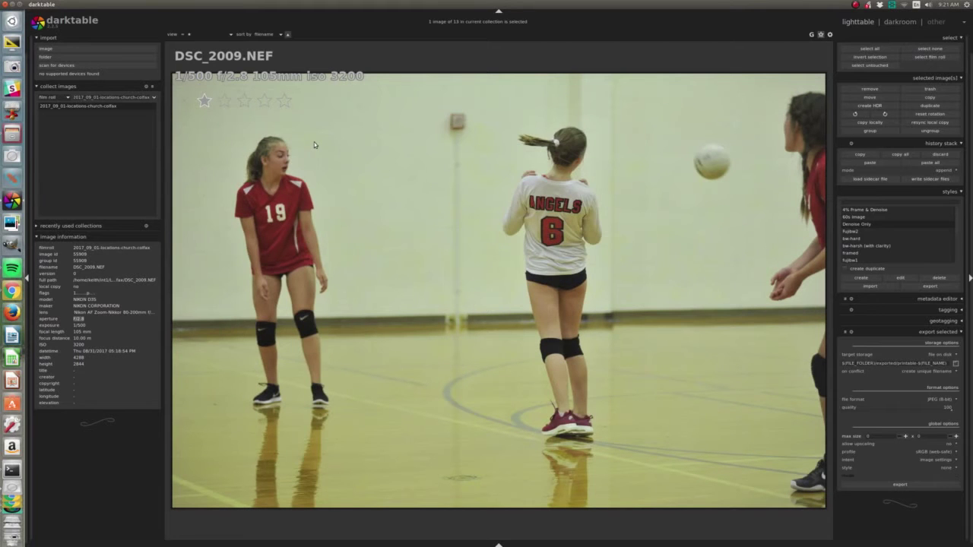
{"action": "key", "text": "r"}
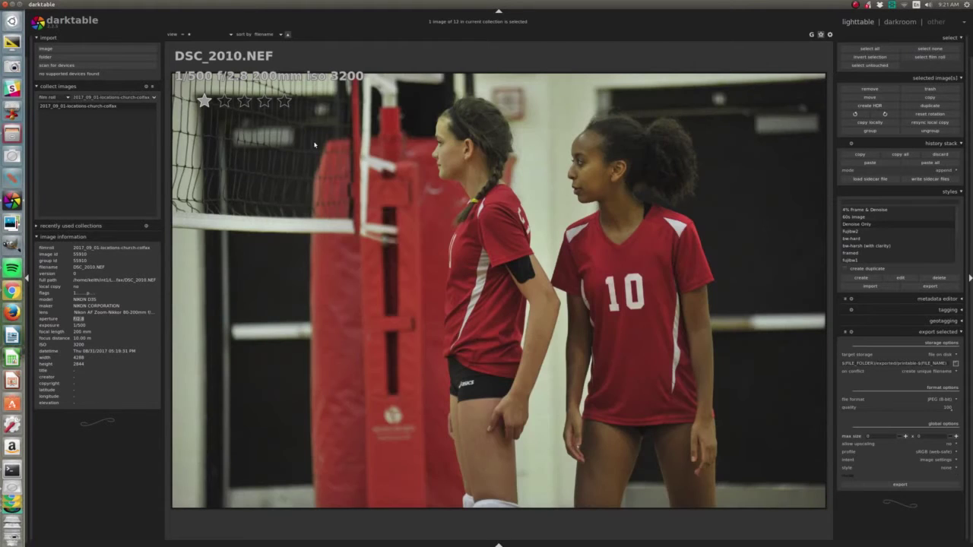
{"action": "key", "text": "r"}
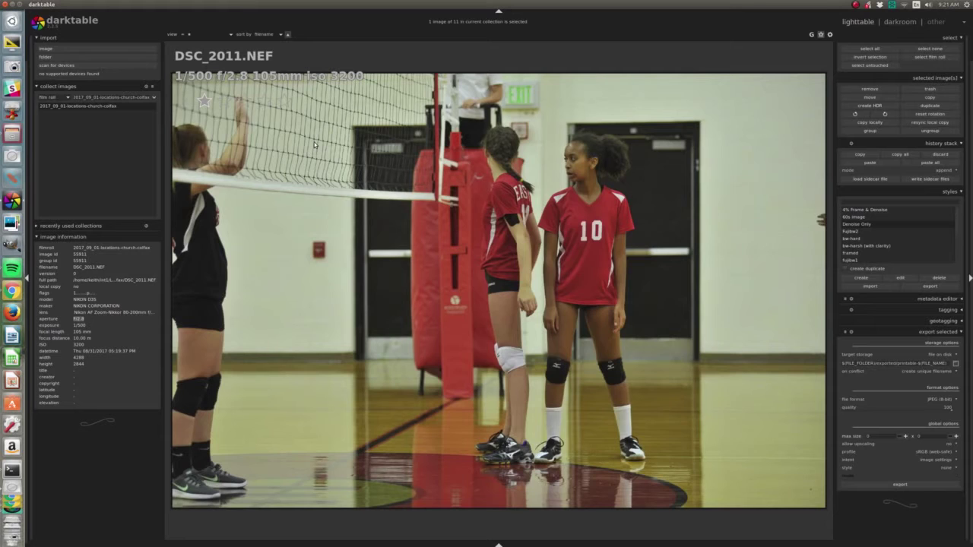
{"action": "key", "text": "r"}
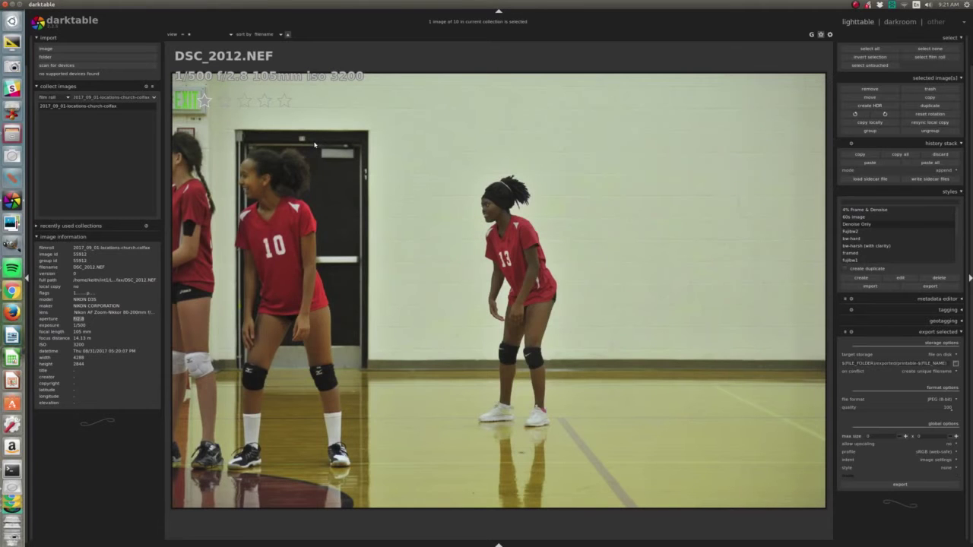
{"action": "key", "text": "r"}
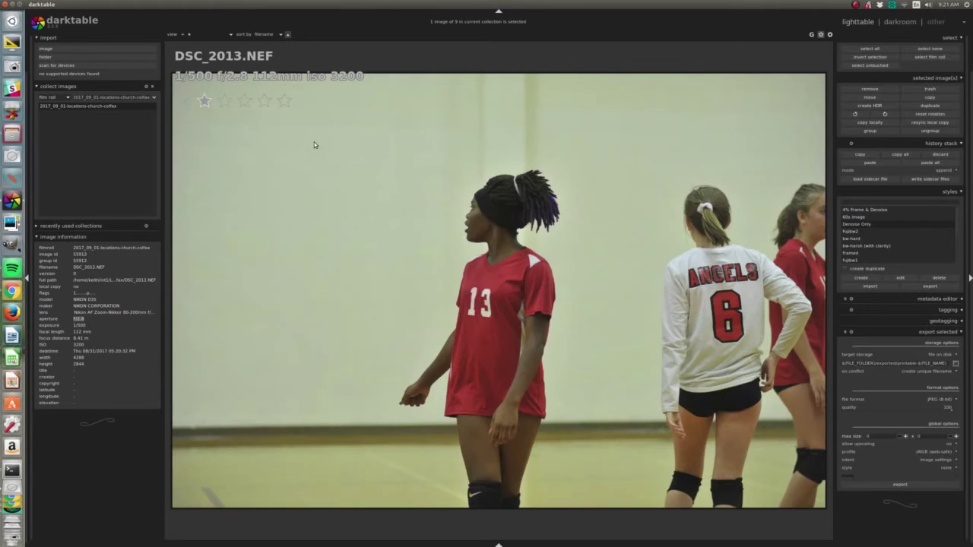
{"action": "key", "text": "r"}
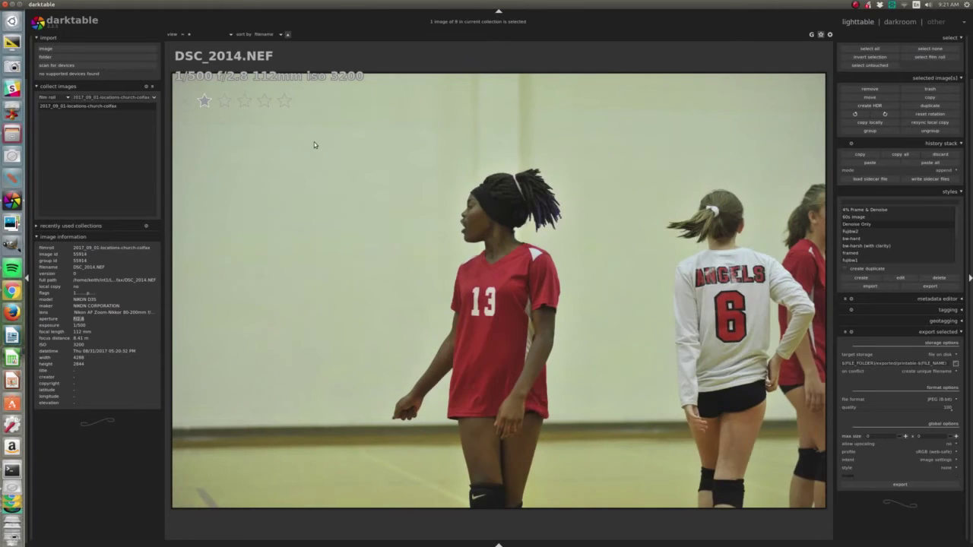
{"action": "key", "text": "r"}
{"action": "key", "text": "r"}
{"action": "key", "text": "r"}
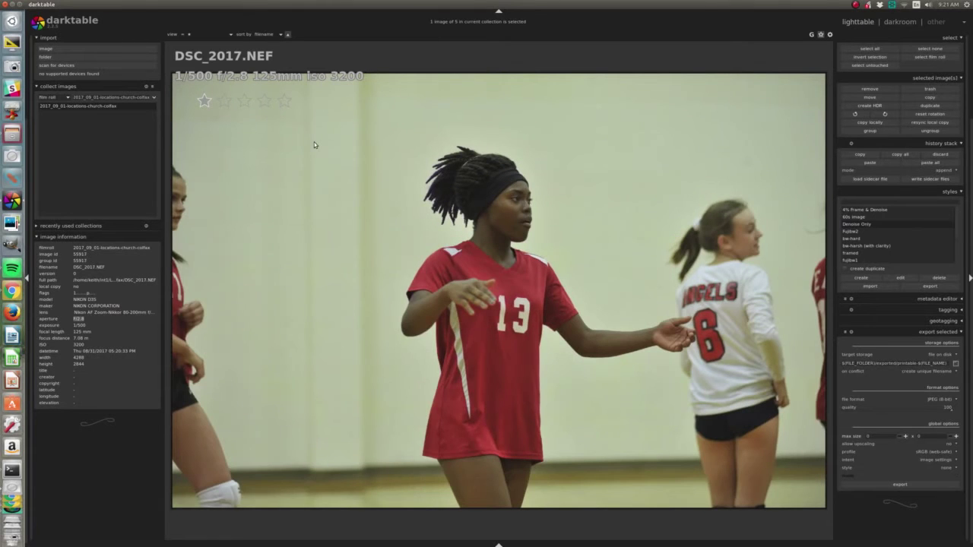
{"action": "key", "text": "r"}
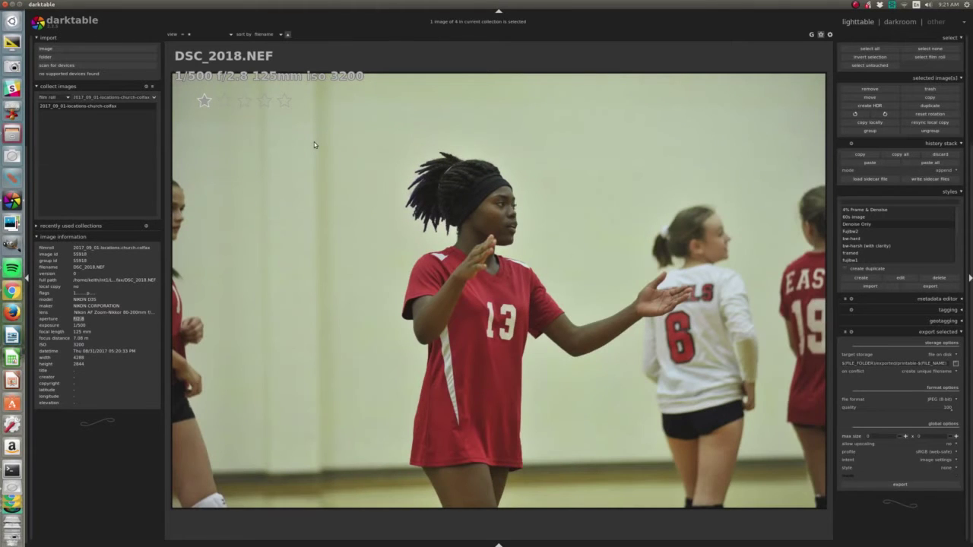
{"action": "key", "text": "r"}
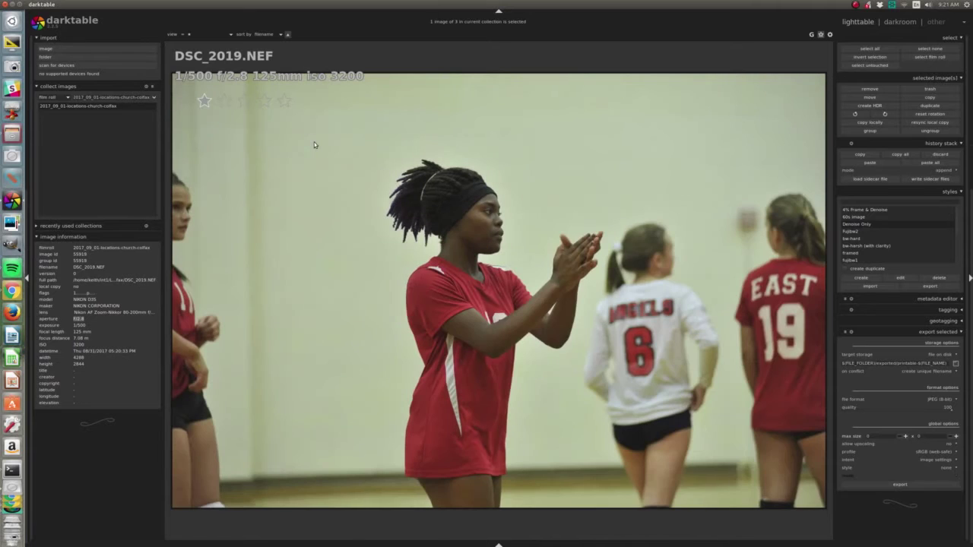
{"action": "key", "text": "r"}
{"action": "key", "text": "r"}
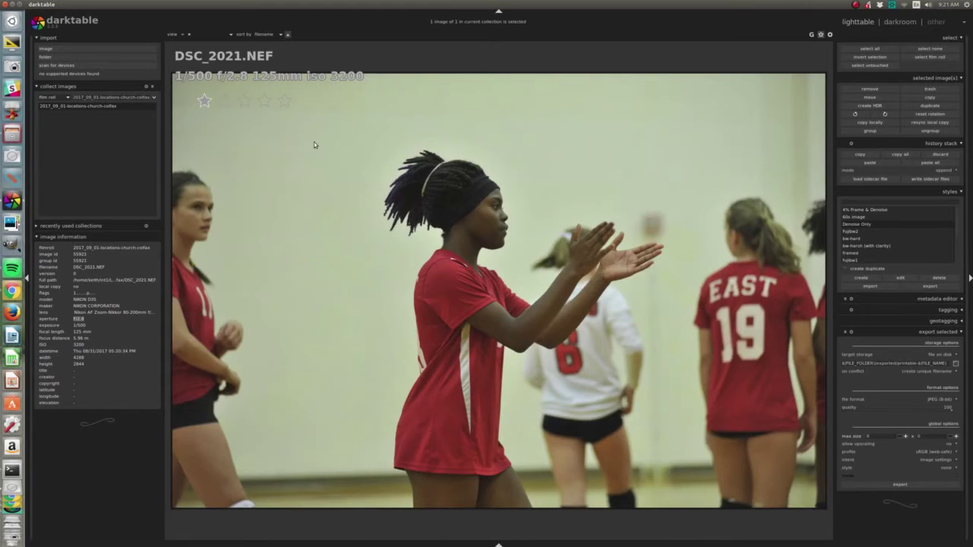
{"action": "key", "text": "r"}
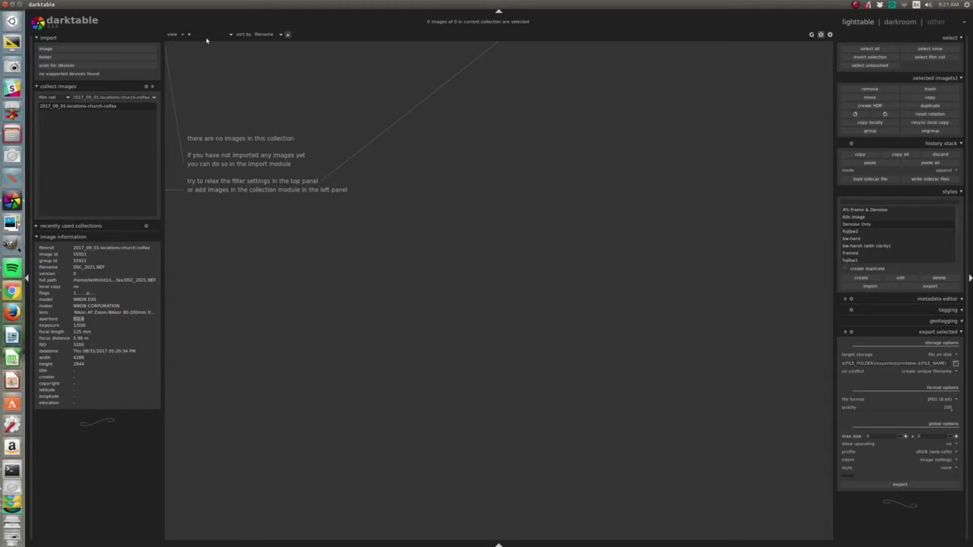
Filter the film roll to show only two-star images and close the enlarged preview to return to the thumbnail grid
{"action": "scroll", "coordinate": [195, 37], "scroll_direction": "up", "scroll_amount": 1}
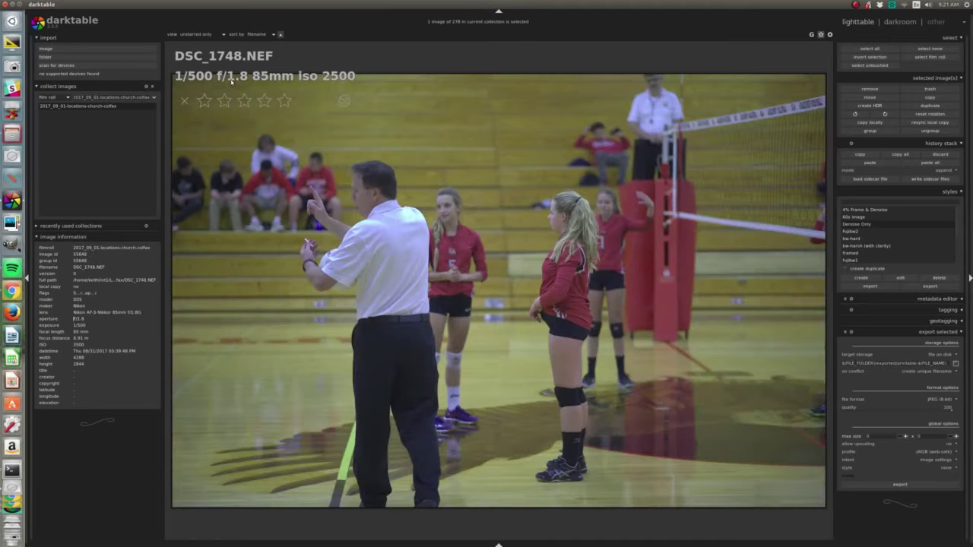
{"action": "scroll", "coordinate": [195, 37], "scroll_direction": "down", "scroll_amount": 2}
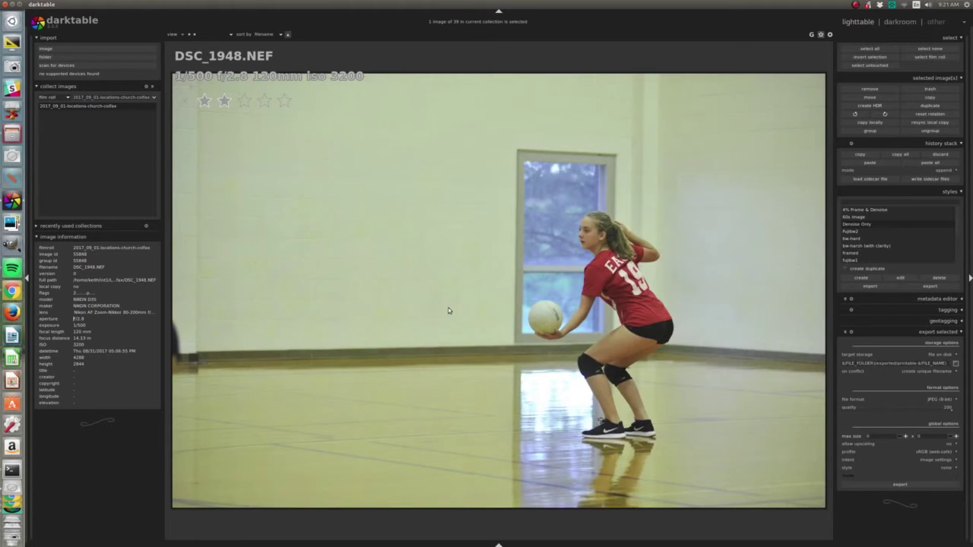
{"action": "key", "text": "w"}
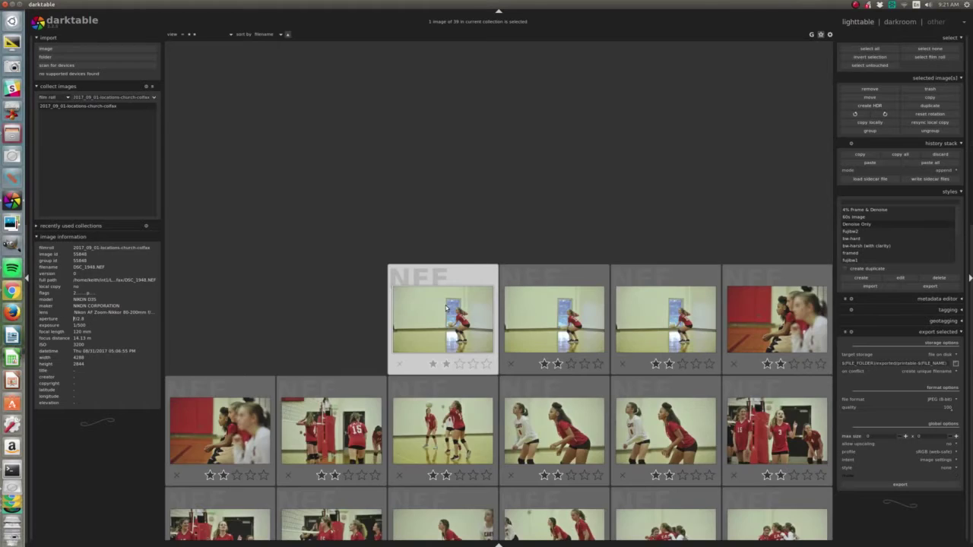
Look through the two-star thumbnails to the end and back to the first image, and enlarge the grid to two images per row
{"action": "key", "text": "Down"}
{"action": "key", "text": "Down"}
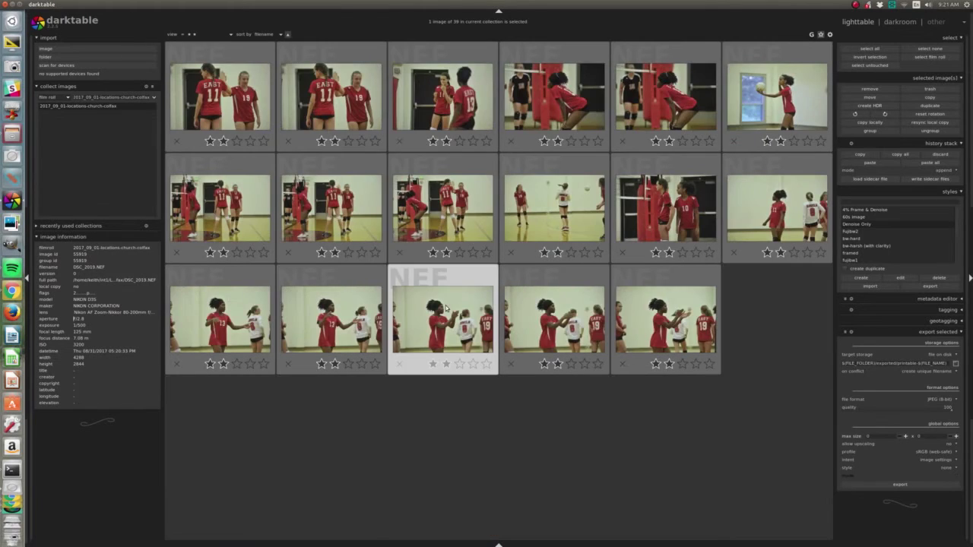
{"action": "key", "text": "Up"}
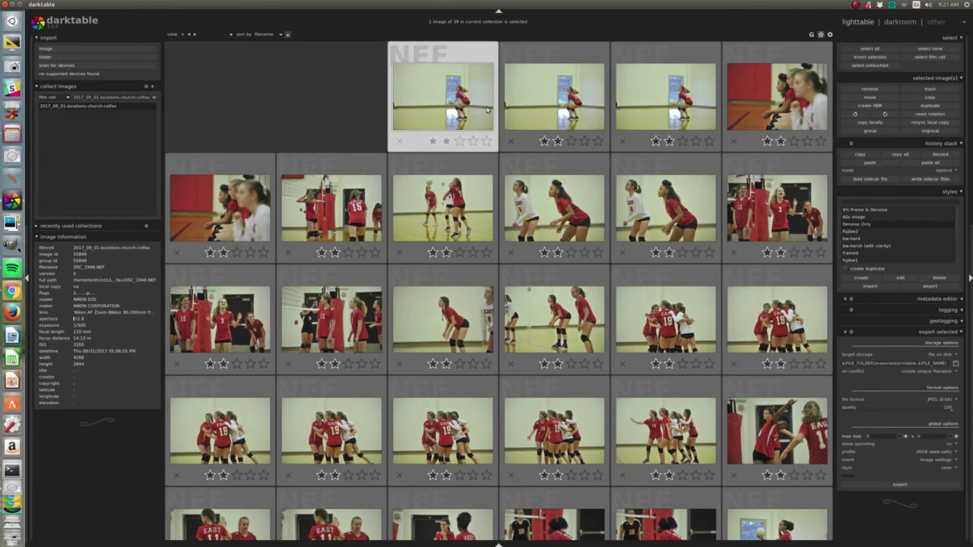
{"action": "scroll", "coordinate": [487, 107], "scroll_direction": "up", "scroll_amount": 2}
{"action": "scroll", "coordinate": [486, 107], "scroll_direction": "up", "scroll_amount": 1}
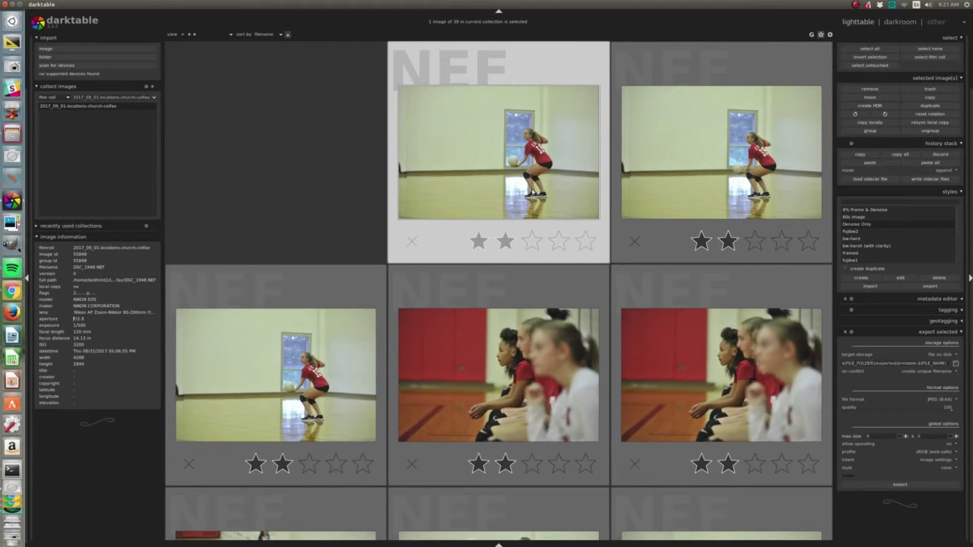
{"action": "scroll", "coordinate": [532, 192], "scroll_direction": "up", "scroll_amount": 1}
{"action": "scroll", "coordinate": [533, 192], "scroll_direction": "down", "scroll_amount": 1}
{"action": "scroll", "coordinate": [550, 172], "scroll_direction": "up", "scroll_amount": 1, "text": "ctrl"}
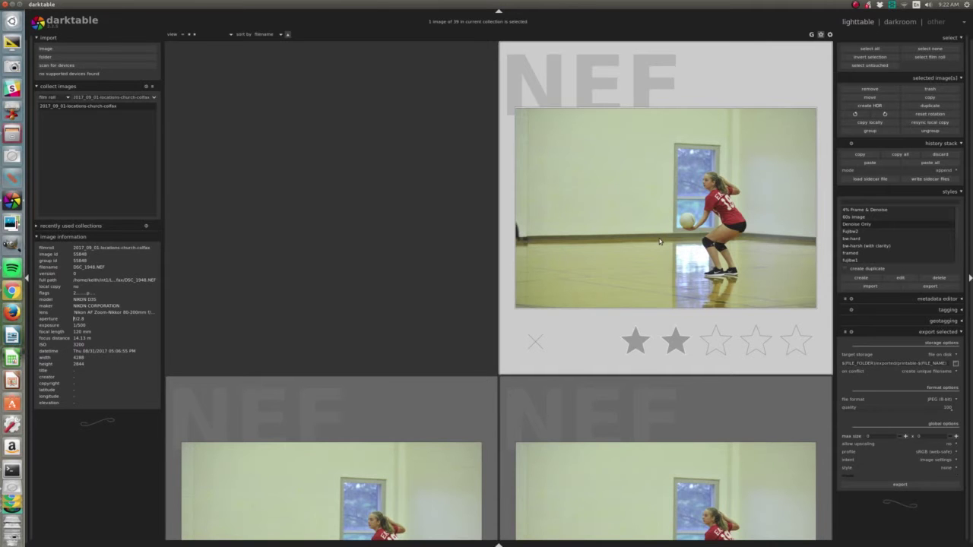
Promote the first three images in the two-star grid, starting with DSC_1946.NEF, to three stars
{"action": "key", "text": "3"}
{"action": "key", "text": "3"}
{"action": "key", "text": "3"}
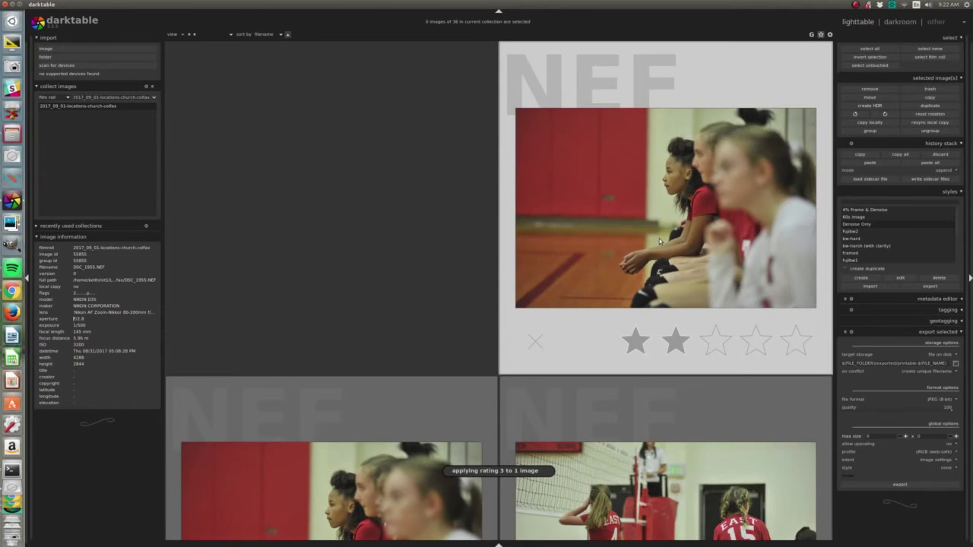
Compare DSC_1955.NEF with DSC_1956.NEF in the enlarged preview and re-rate DSC_1956.NEF out of the two-star set
{"action": "key", "text": "w"}
{"action": "key", "text": "3"}
{"action": "key", "text": "Left"}
{"action": "key", "text": "Right"}
{"action": "key", "text": "Left"}
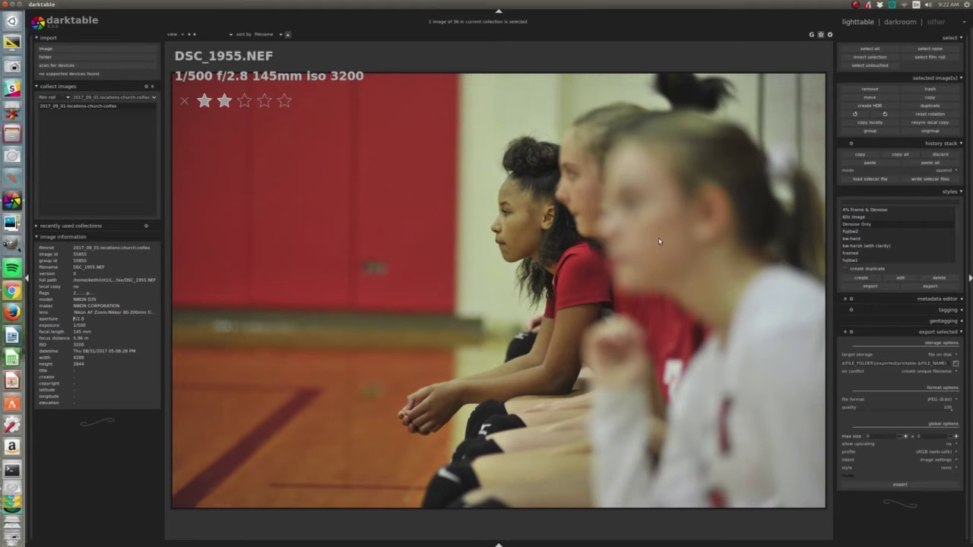
{"action": "key", "text": "Right"}
{"action": "key", "text": "Left"}
{"action": "key", "text": "Right"}
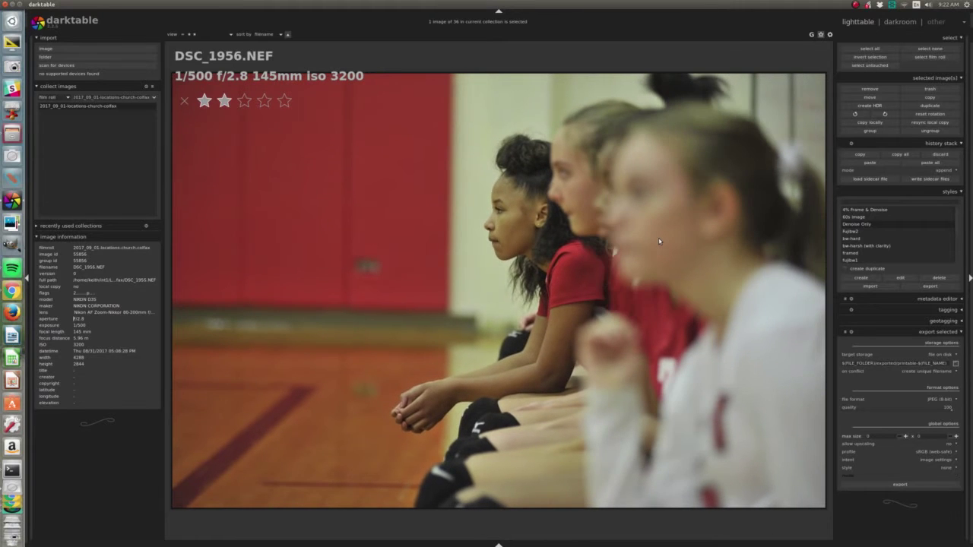
{"action": "key", "text": "Right"}
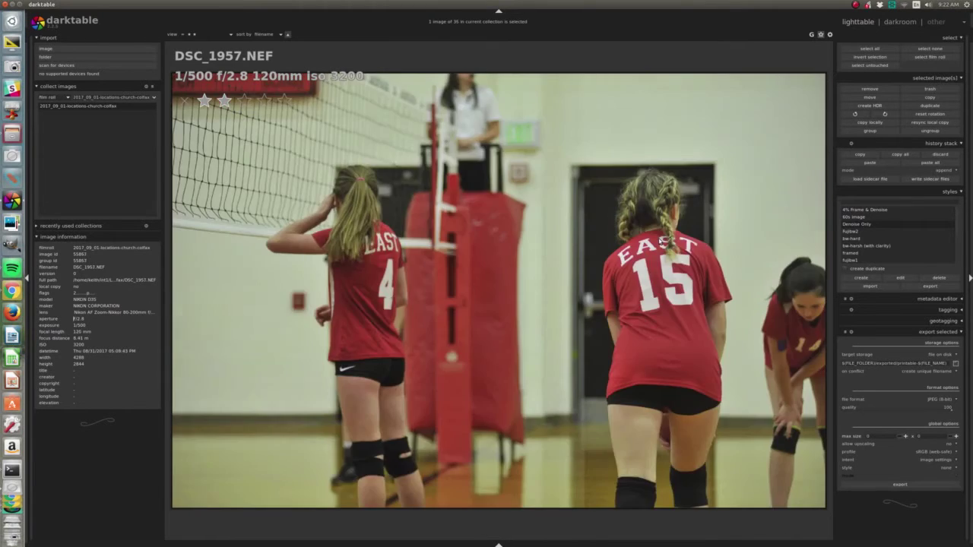
Re-rate DSC_1957.NEF out of the two-star set in the preview, and DSC_1955.NEF and DSC_1961.NEF in the thumbnail grid
{"action": "key", "text": "Right"}
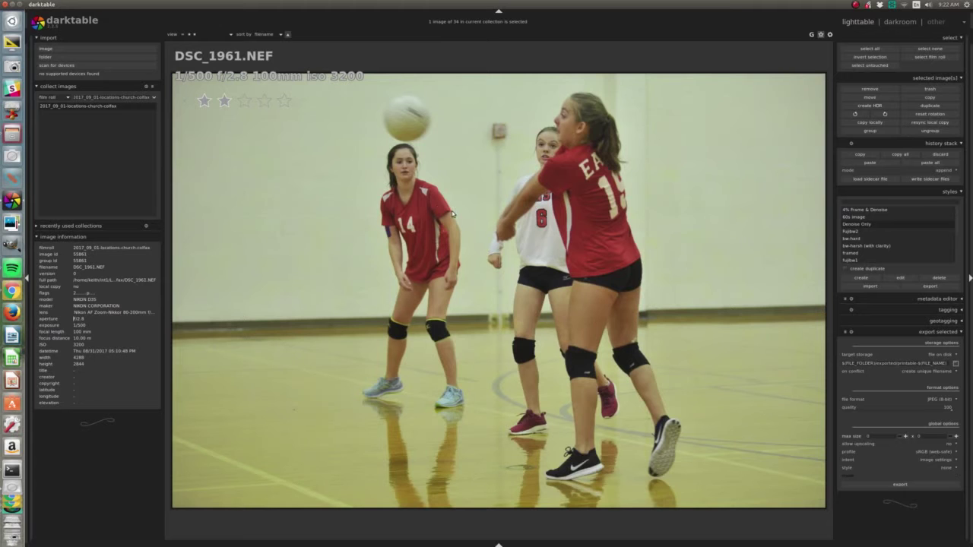
{"action": "key", "text": "Escape"}
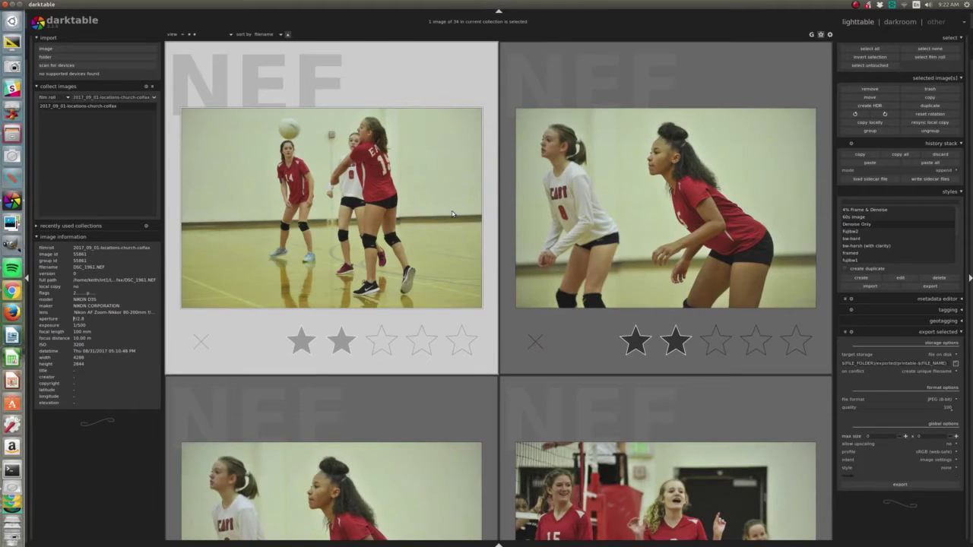
{"action": "key", "text": "Left"}
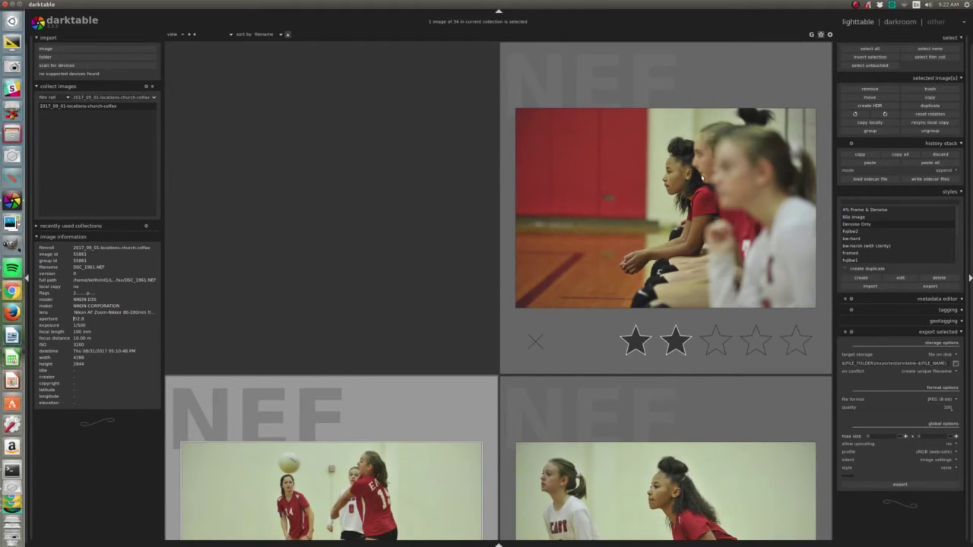
{"action": "key", "text": "ctrl+d"}
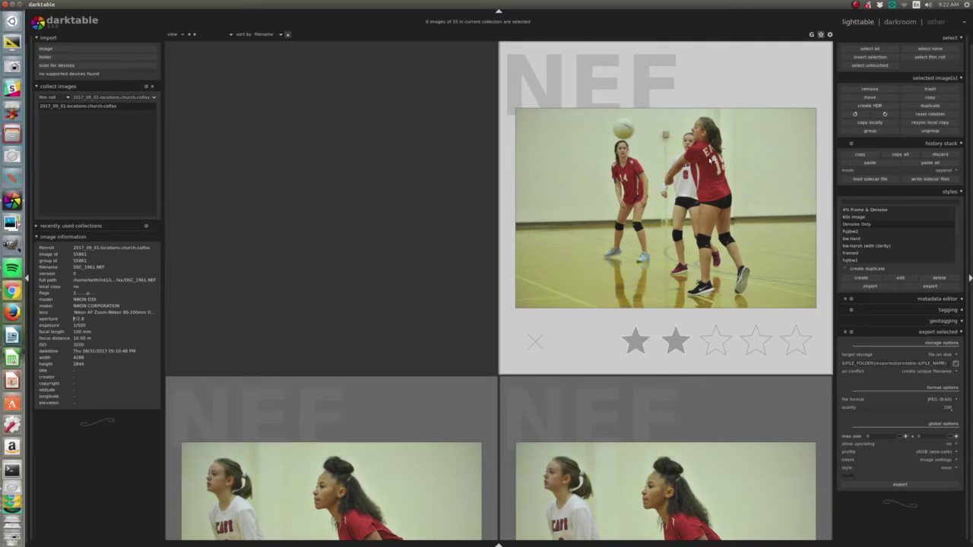
{"action": "key", "text": "Delete"}
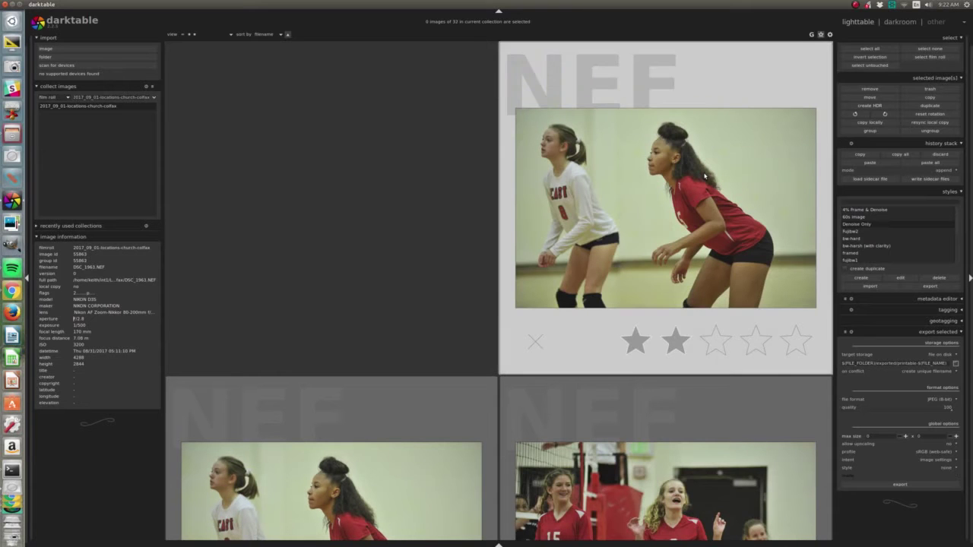
Compare DSC_1963.NEF and DSC_1964.NEF repeatedly in the enlarged preview and re-rate both out of the two-star set
{"action": "key", "text": "w"}
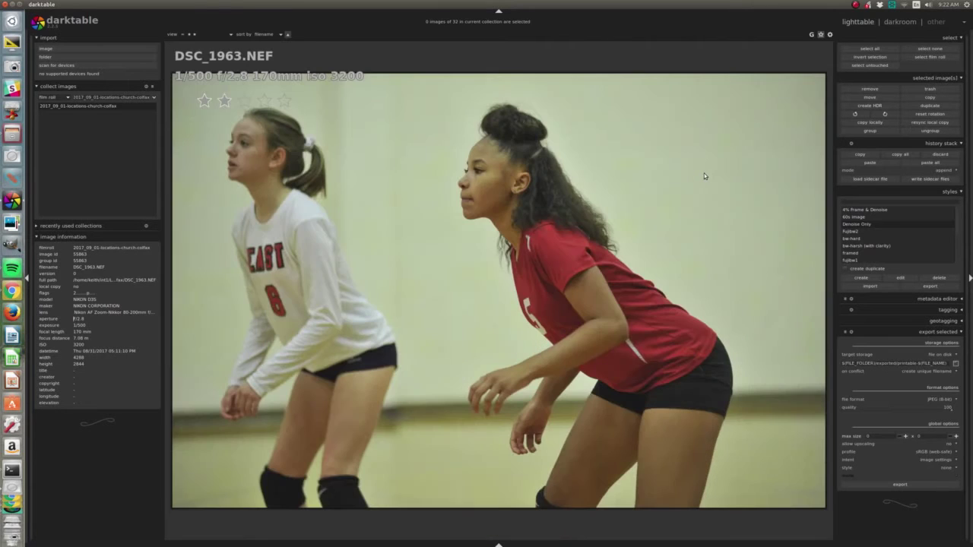
{"action": "key", "text": "Right"}
{"action": "key", "text": "Left"}
{"action": "key", "text": "Right"}
{"action": "key", "text": "Left"}
{"action": "key", "text": "Right"}
{"action": "key", "text": "Left"}
{"action": "key", "text": "Right"}
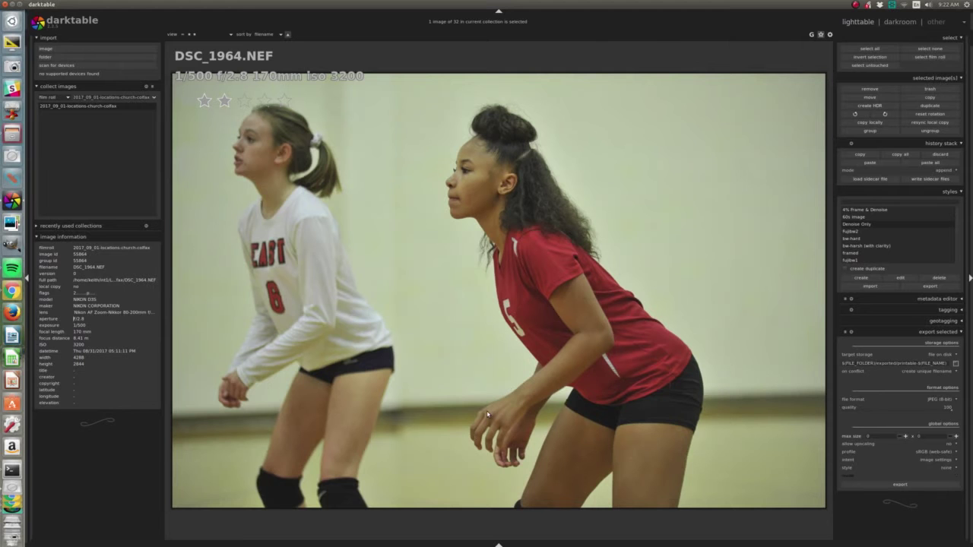
{"action": "key", "text": "Right"}
{"action": "key", "text": "Left"}
{"action": "key", "text": "Right"}
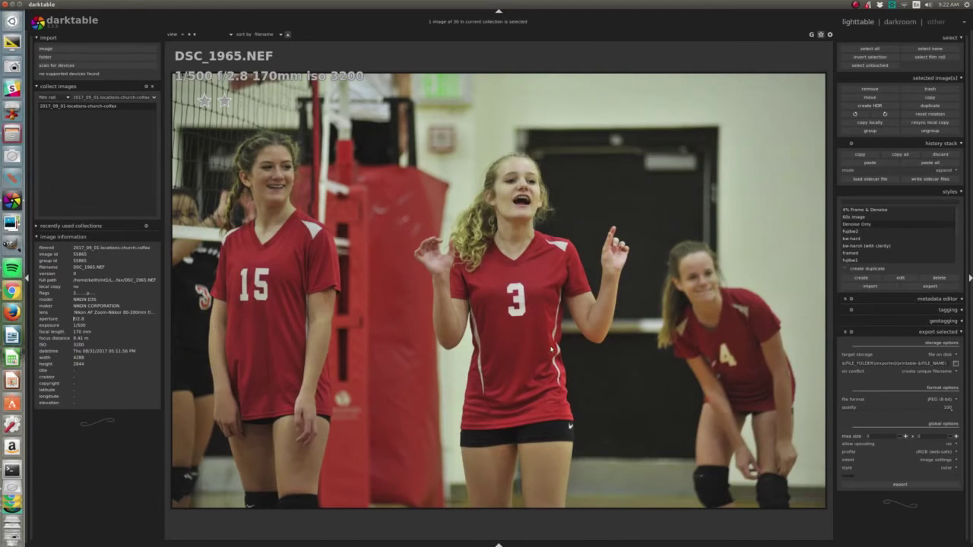
Return to a thumbnail grid of three images per row and re-rate DSC_1965.NEF and DSC_1966.NEF out of the two-star set
{"action": "key", "text": "w"}
{"action": "scroll", "coordinate": [568, 327], "scroll_direction": "down", "scroll_amount": 2}
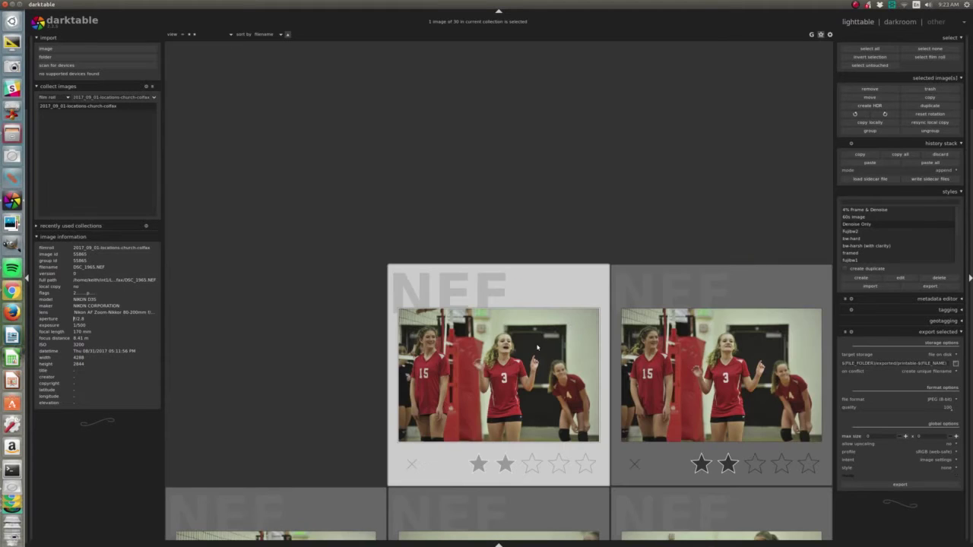
{"action": "scroll", "coordinate": [546, 318], "scroll_direction": "down", "scroll_amount": 1}
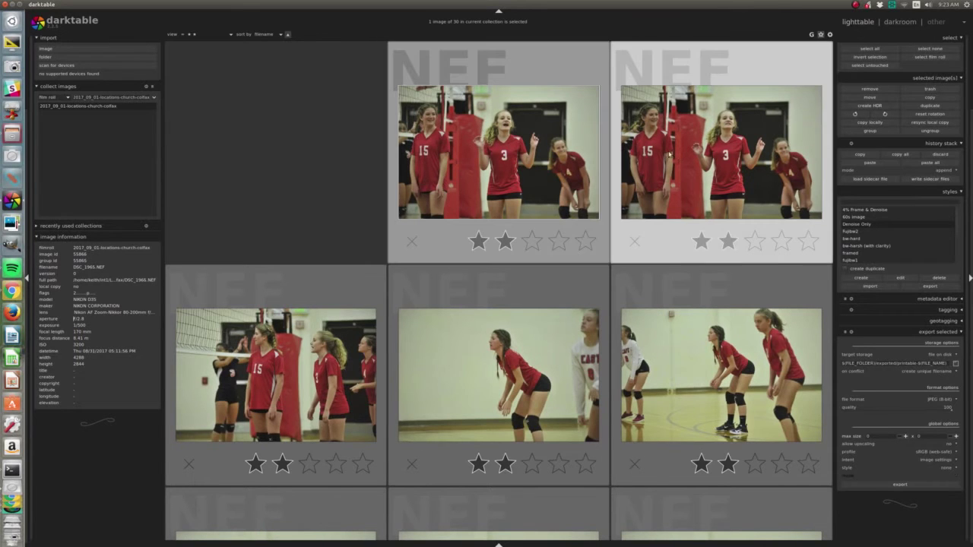
{"action": "key", "text": "Delete"}
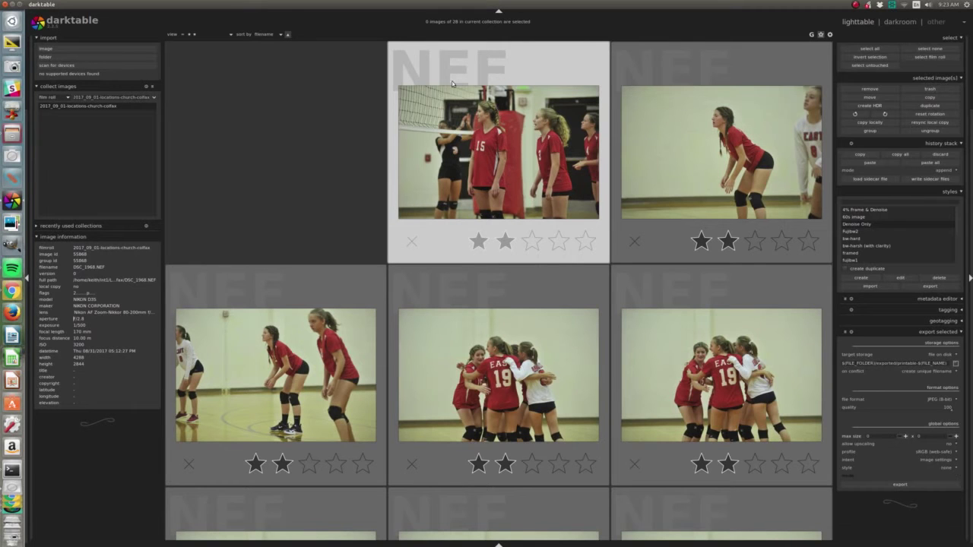
Re-rate the two-star images one after another in the grid, from DSC_1968.NEF through DSC_1976.NEF
{"action": "key", "text": "Delete"}
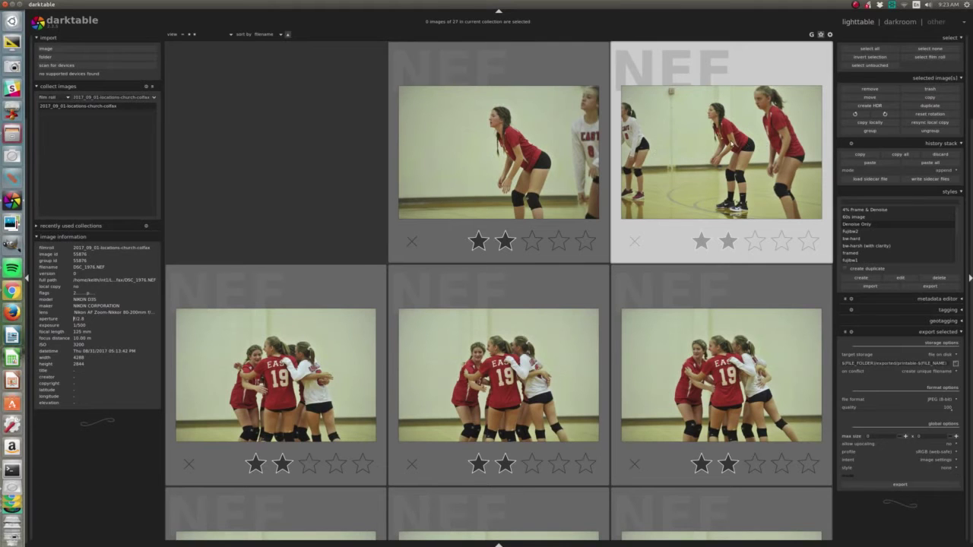
{"action": "key", "text": "Delete"}
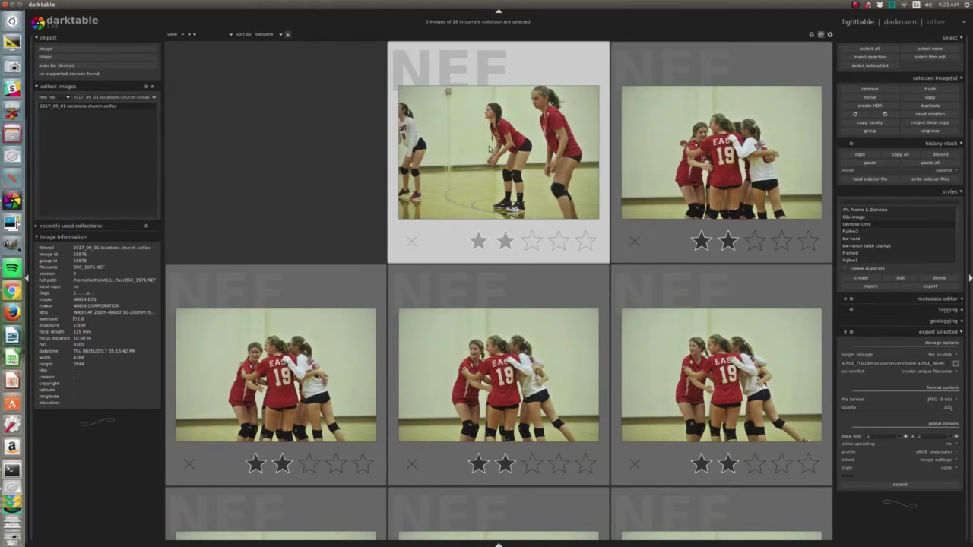
{"action": "key", "text": "Delete"}
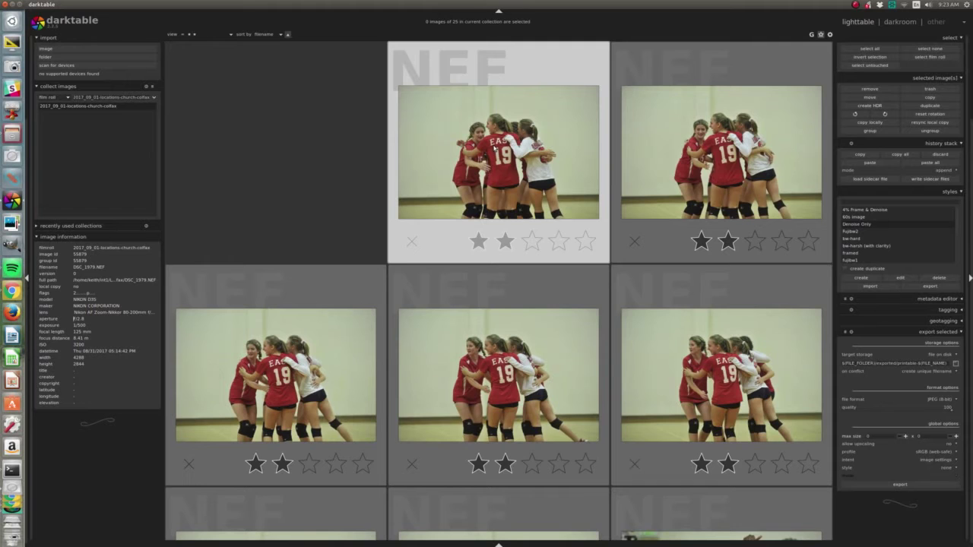
Look over the team huddle and high-five thumbnails and re-rate the two-star images from DSC_1979.NEF through DSC_1992.NEF
{"action": "scroll", "coordinate": [495, 150], "scroll_direction": "down", "scroll_amount": 1}
{"action": "scroll", "coordinate": [495, 150], "scroll_direction": "down", "scroll_amount": 1}
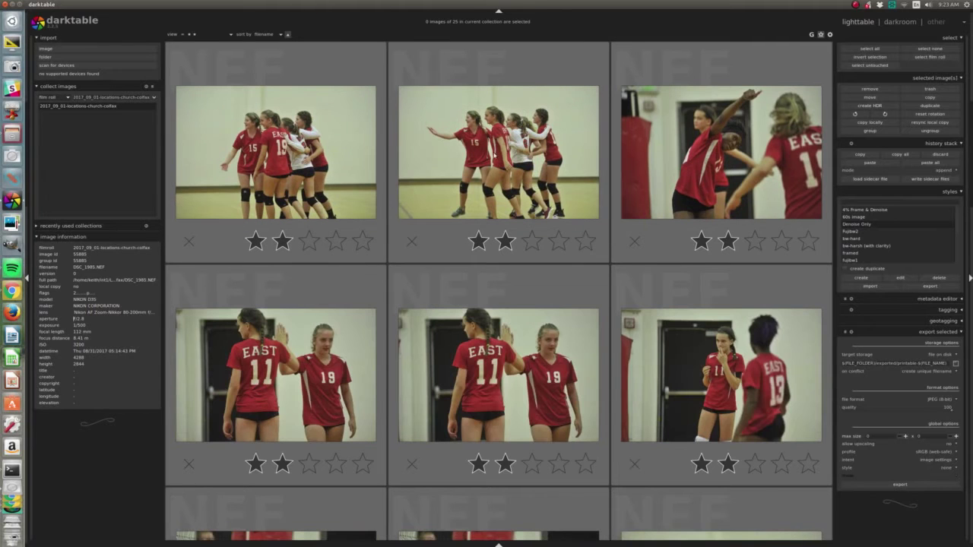
{"action": "scroll", "coordinate": [524, 163], "scroll_direction": "up", "scroll_amount": 2}
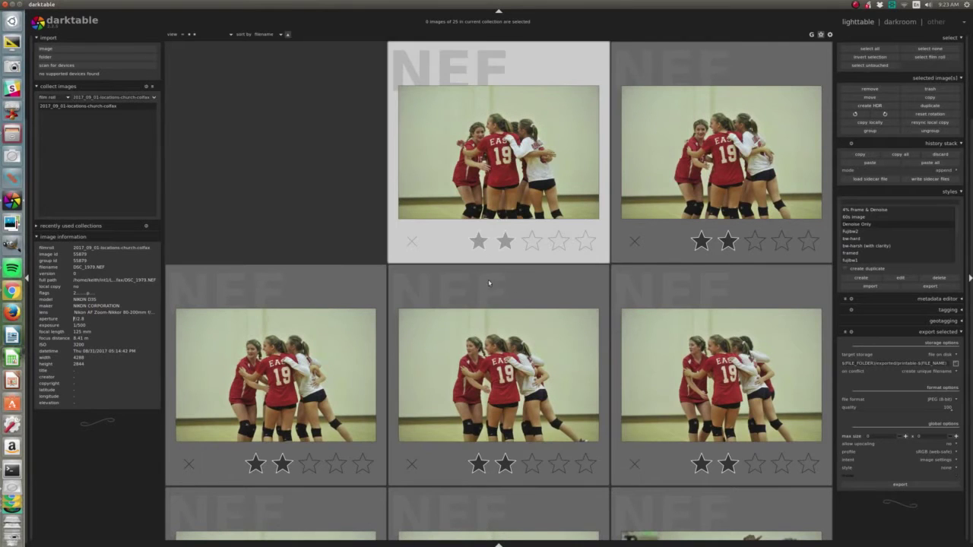
{"action": "scroll", "coordinate": [489, 283], "scroll_direction": "down", "scroll_amount": 2}
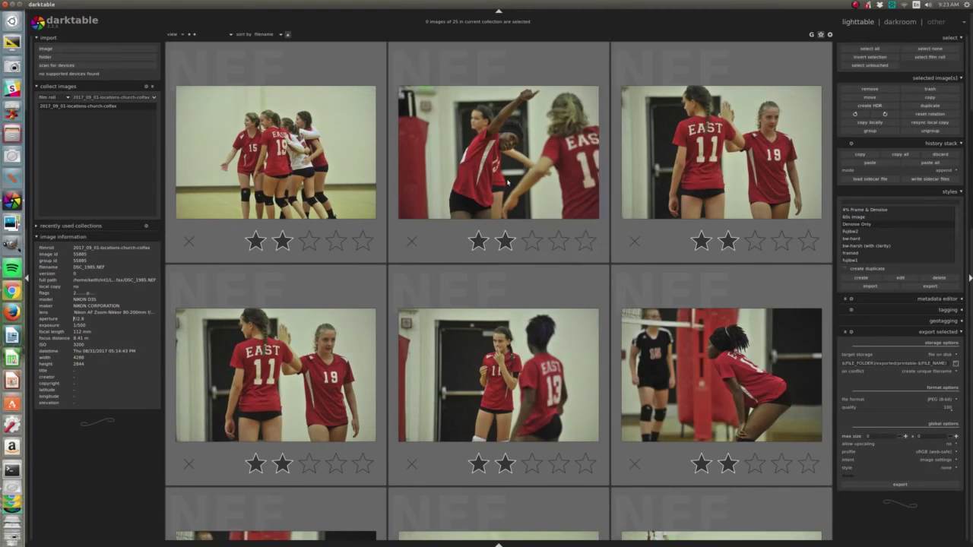
{"action": "scroll", "coordinate": [508, 182], "scroll_direction": "up", "scroll_amount": 2}
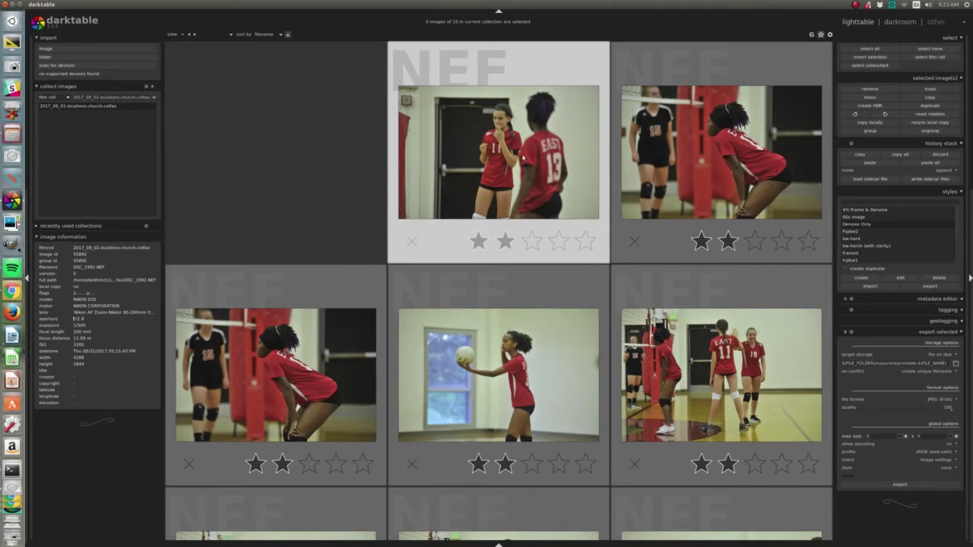
{"action": "key", "text": "r"}
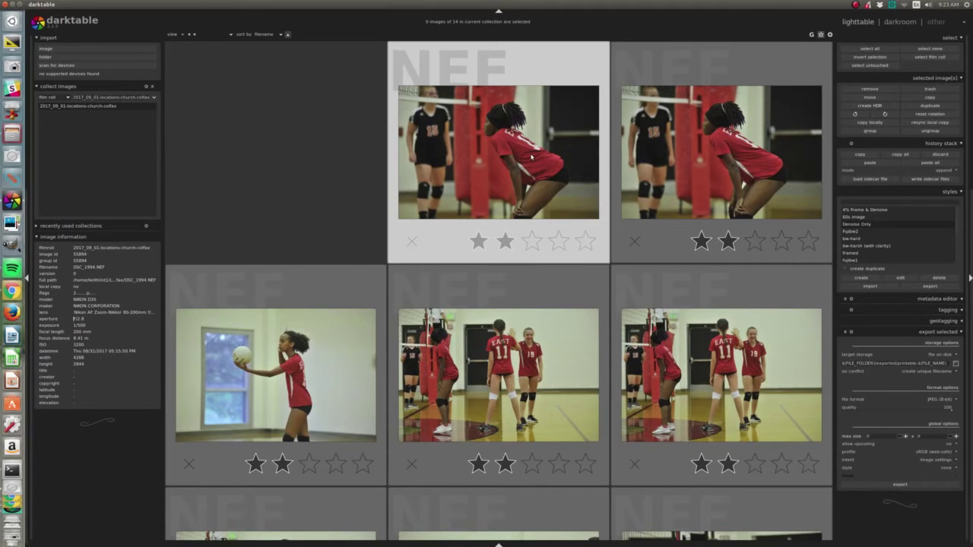
Compare DSC_1994.NEF with the near-identical next image in the enlarged preview and re-rate one of them out of the two-star set
{"action": "scroll", "coordinate": [532, 158], "scroll_direction": "up", "scroll_amount": 1}
{"action": "left_click", "coordinate": [551, 160]}
{"action": "key", "text": "w"}
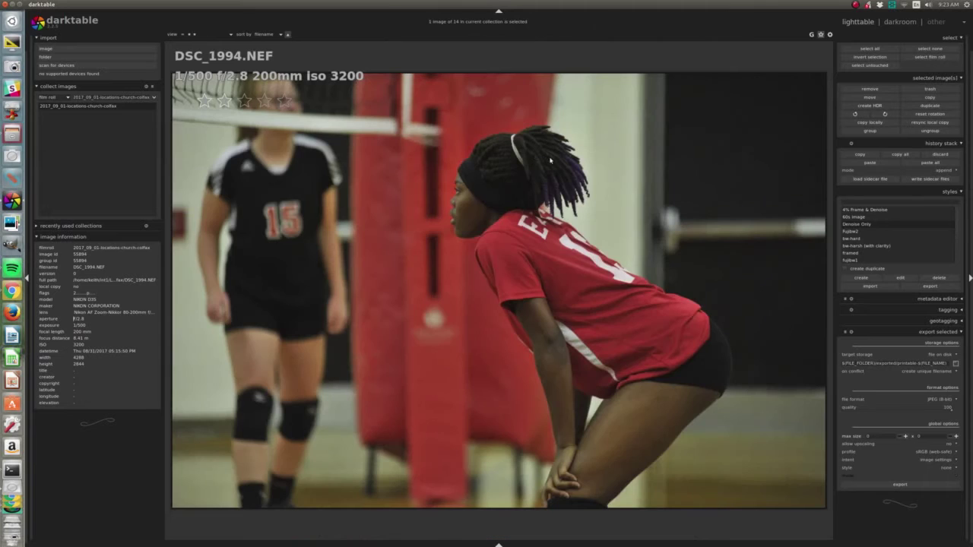
{"action": "scroll", "coordinate": [566, 206], "scroll_direction": "down", "scroll_amount": 1}
{"action": "scroll", "coordinate": [566, 205], "scroll_direction": "up", "scroll_amount": 1}
{"action": "scroll", "coordinate": [477, 198], "scroll_direction": "down", "scroll_amount": 1}
{"action": "scroll", "coordinate": [478, 197], "scroll_direction": "up", "scroll_amount": 1}
{"action": "scroll", "coordinate": [478, 197], "scroll_direction": "down", "scroll_amount": 1}
{"action": "scroll", "coordinate": [477, 197], "scroll_direction": "up", "scroll_amount": 1}
{"action": "scroll", "coordinate": [475, 196], "scroll_direction": "down", "scroll_amount": 1}
{"action": "scroll", "coordinate": [475, 195], "scroll_direction": "up", "scroll_amount": 1}
{"action": "scroll", "coordinate": [433, 190], "scroll_direction": "down", "scroll_amount": 1}
{"action": "key", "text": "r"}
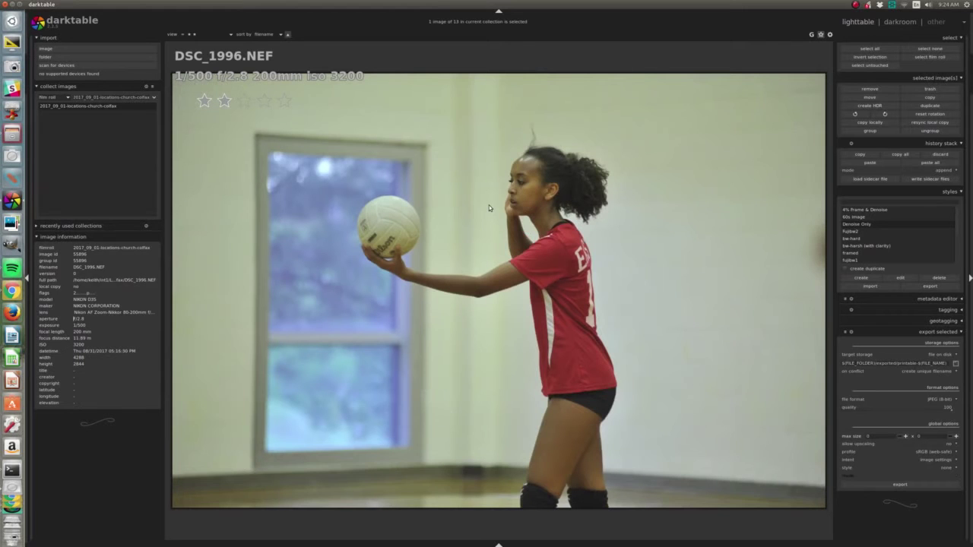
Close the preview and re-rate the remaining crouching-player image and DSC_1996.NEF out of the two-star set
{"action": "key", "text": "w"}
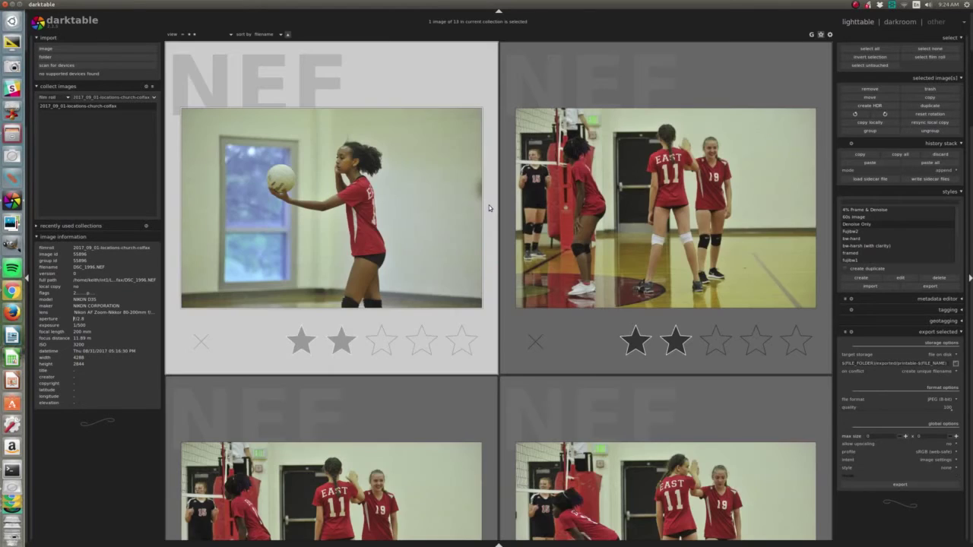
{"action": "scroll", "coordinate": [489, 204], "scroll_direction": "up", "scroll_amount": 1}
{"action": "key", "text": "r"}
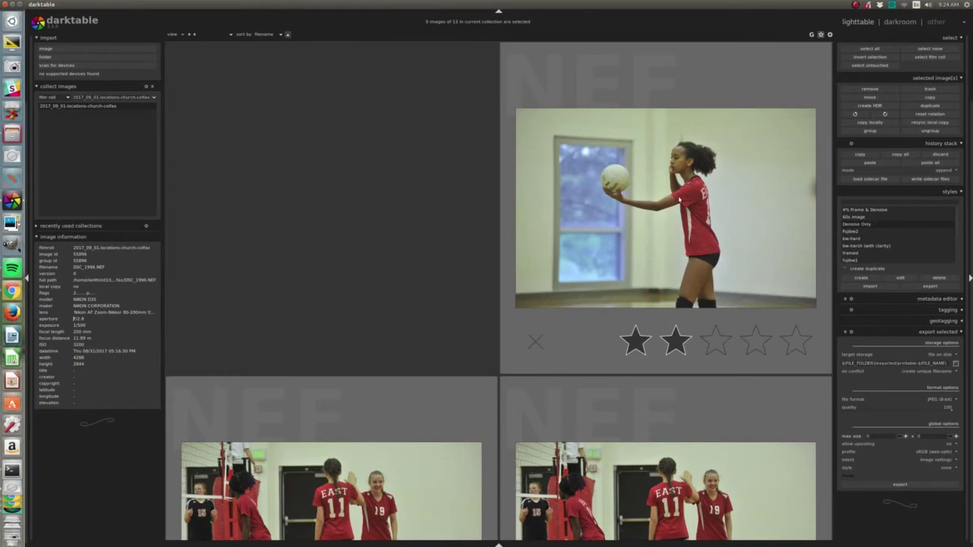
{"action": "key", "text": "r"}
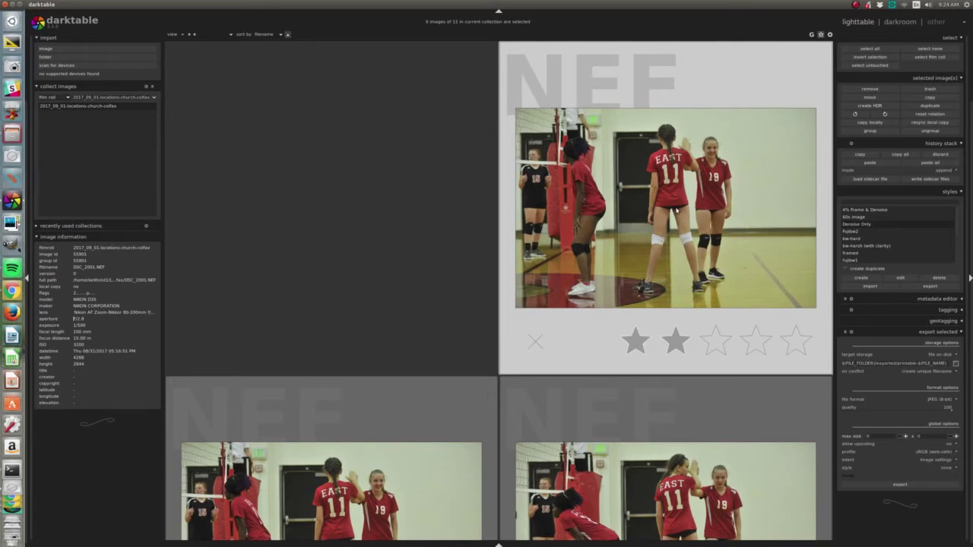
Compare the similar high-five thumbnails from DSC_2001.NEF to DSC_2003.NEF and re-rate the first two out of the two-star set
{"action": "scroll", "coordinate": [673, 198], "scroll_direction": "down", "scroll_amount": 1}
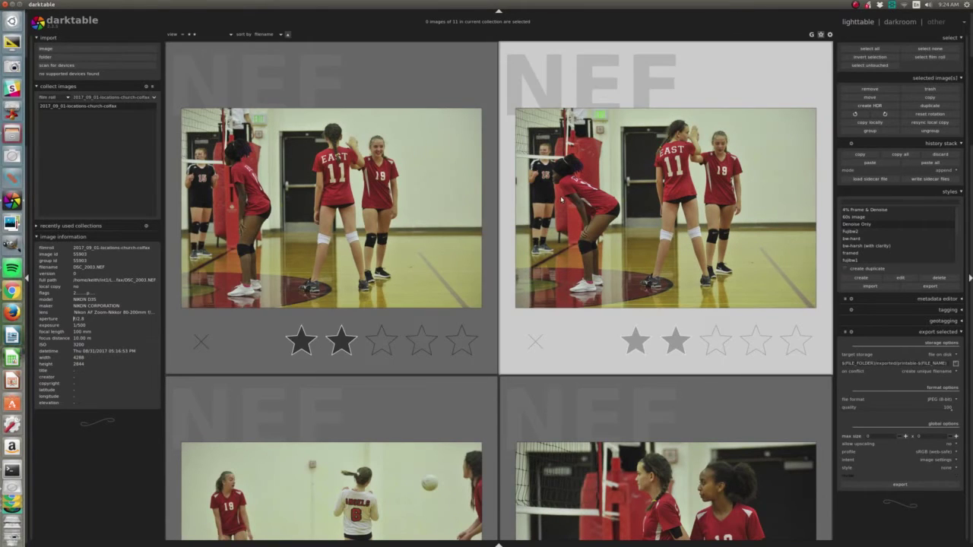
{"action": "scroll", "coordinate": [561, 199], "scroll_direction": "up", "scroll_amount": 1}
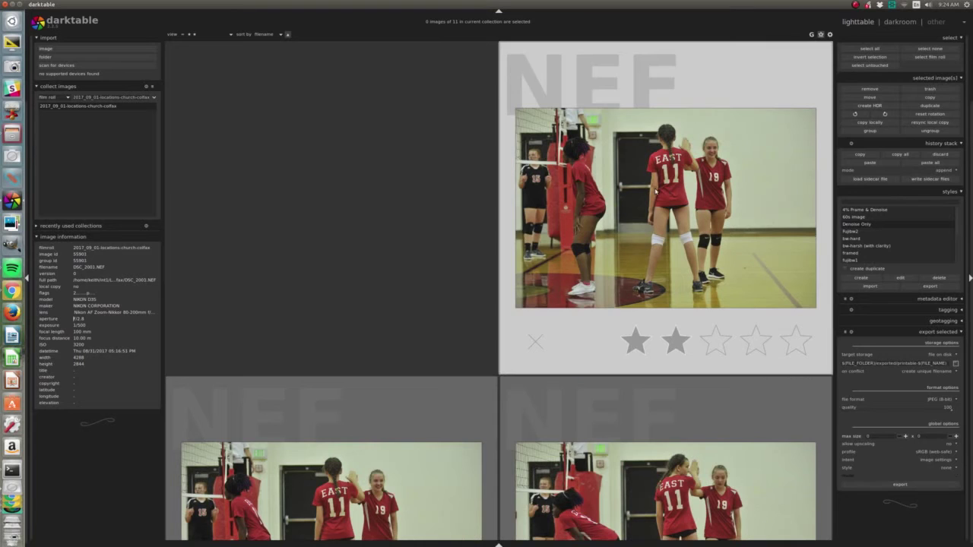
{"action": "key", "text": "1"}
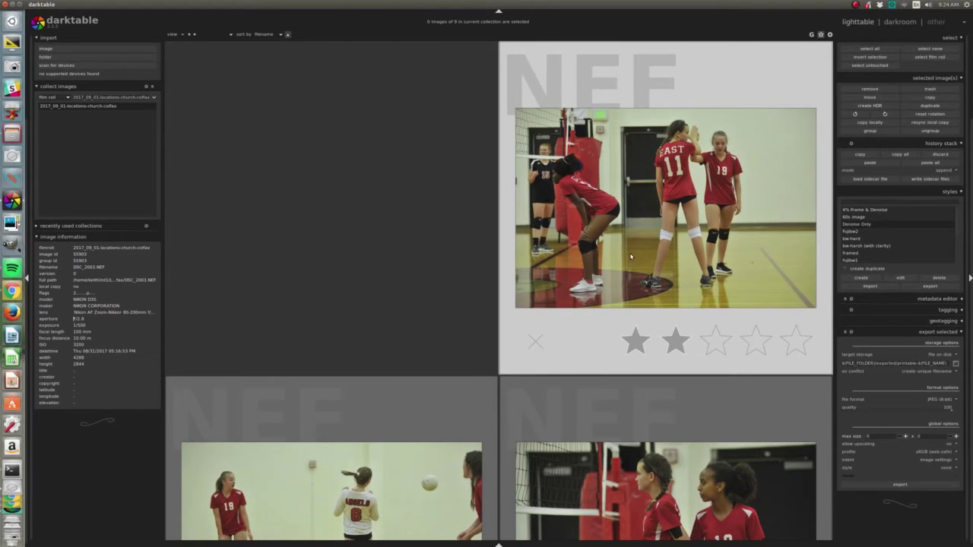
Re-rate DSC_2003.NEF, DSC_2009.NEF and DSC_2010.NEF out of the two-star set and show the grid with three images per row
{"action": "scroll", "coordinate": [637, 252], "scroll_direction": "down", "scroll_amount": 1}
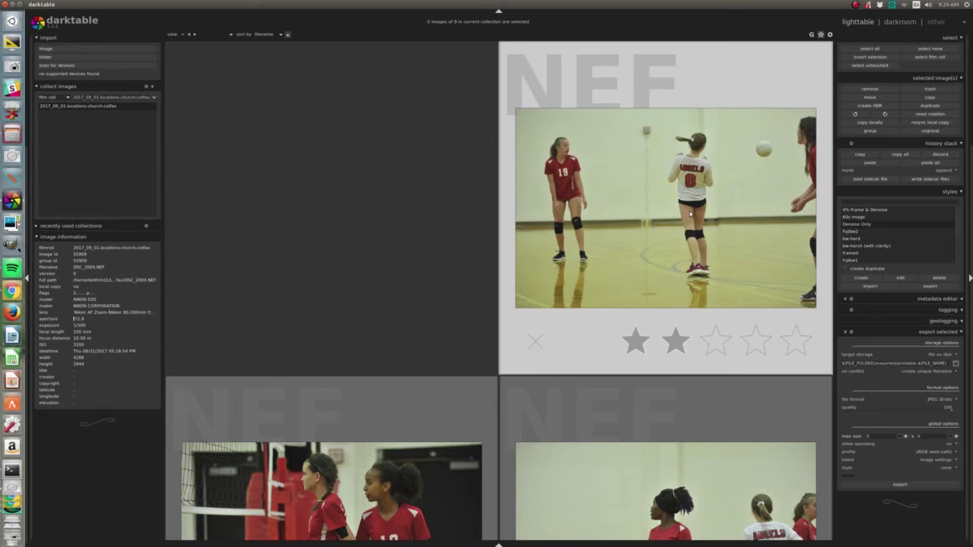
{"action": "scroll", "coordinate": [686, 212], "scroll_direction": "down", "scroll_amount": 1}
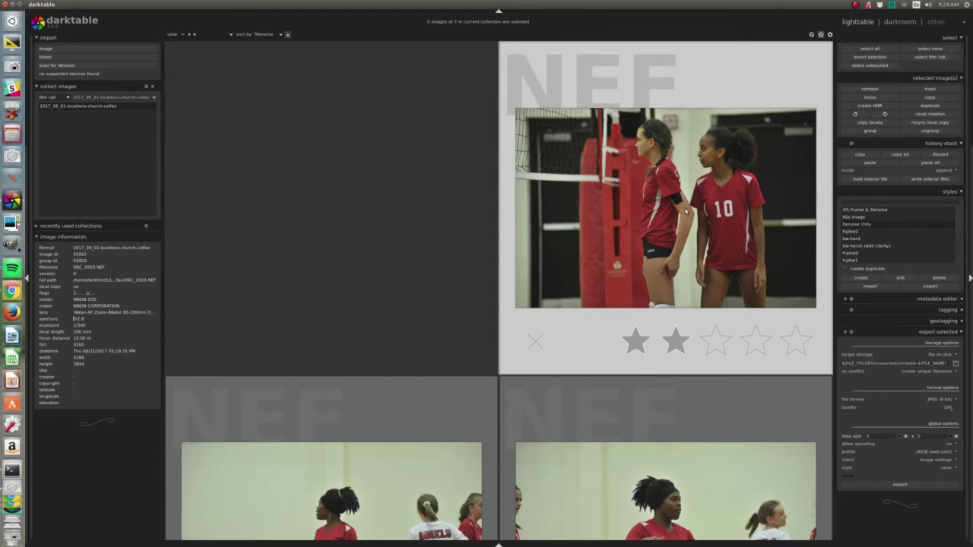
{"action": "key", "text": "r"}
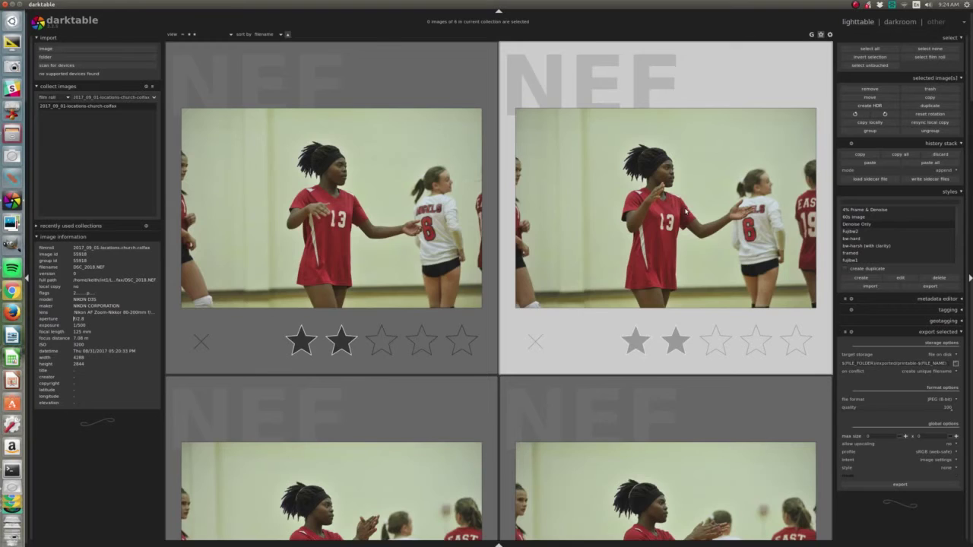
{"action": "scroll", "coordinate": [686, 211], "scroll_direction": "down", "scroll_amount": 1, "text": "ctrl"}
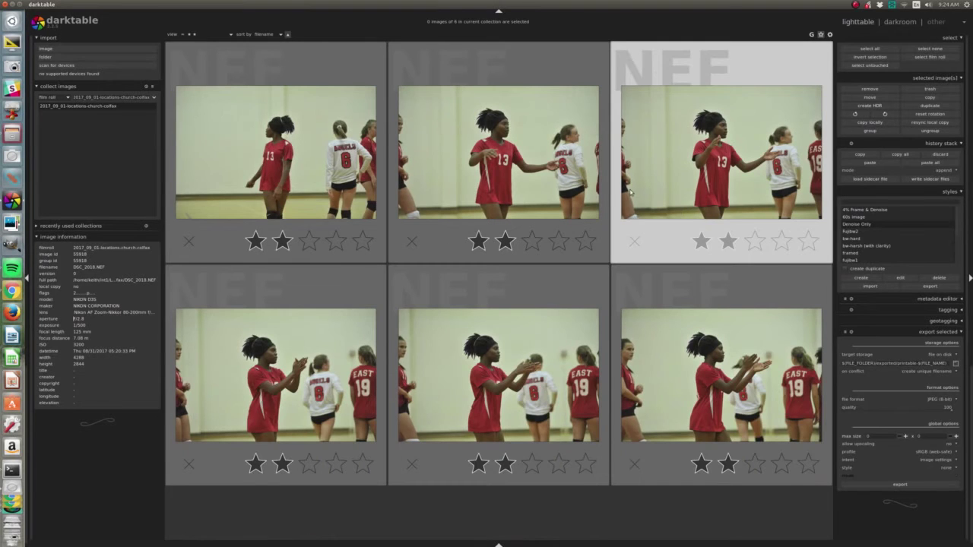
Compare the similar clapping-player images from DSC_2017.NEF to DSC_2021.NEF in the enlarged preview
{"action": "left_click", "coordinate": [685, 211]}
{"action": "key", "text": "w"}
{"action": "key", "text": "Right"}
{"action": "key", "text": "Right"}
{"action": "key", "text": "Right"}
{"action": "key", "text": "Right"}
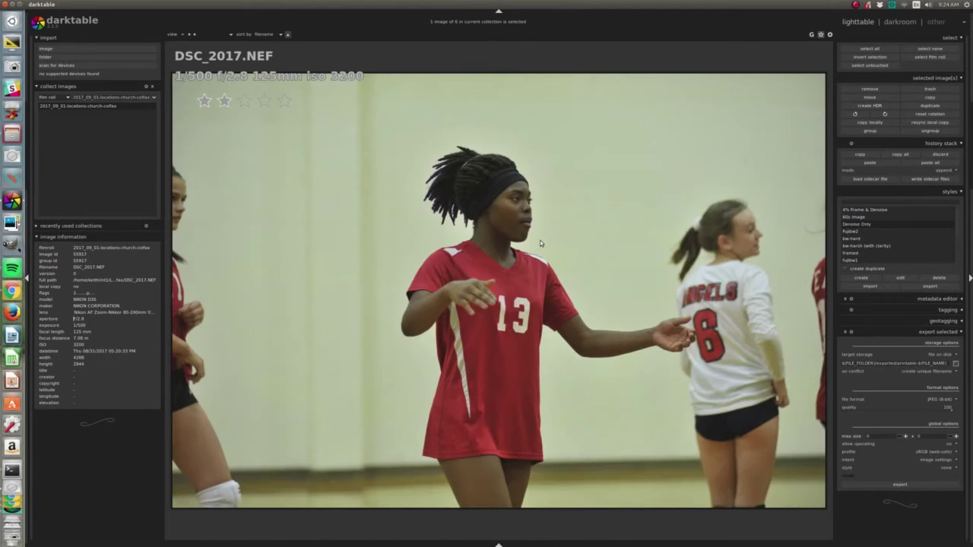
{"action": "key", "text": "Right"}
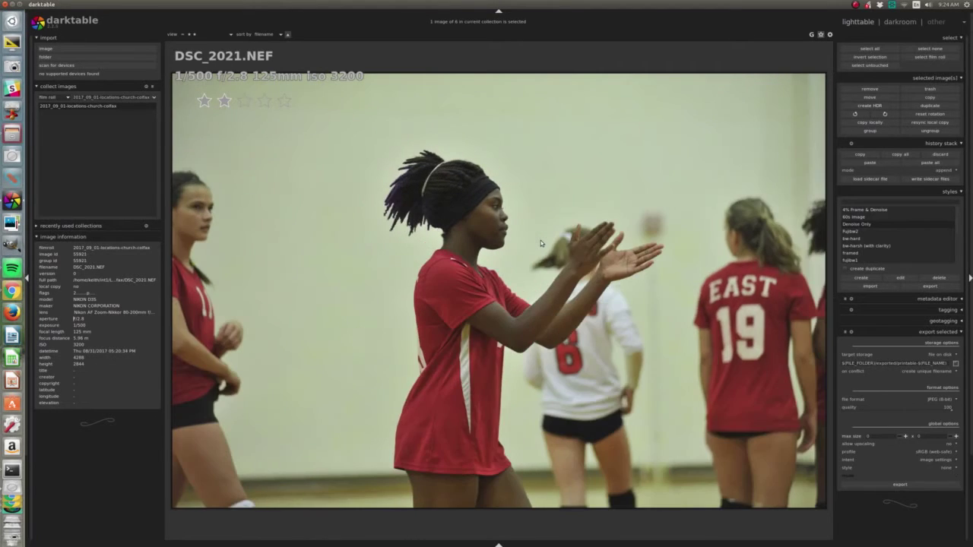
{"action": "key", "text": "Left"}
{"action": "key", "text": "Left"}
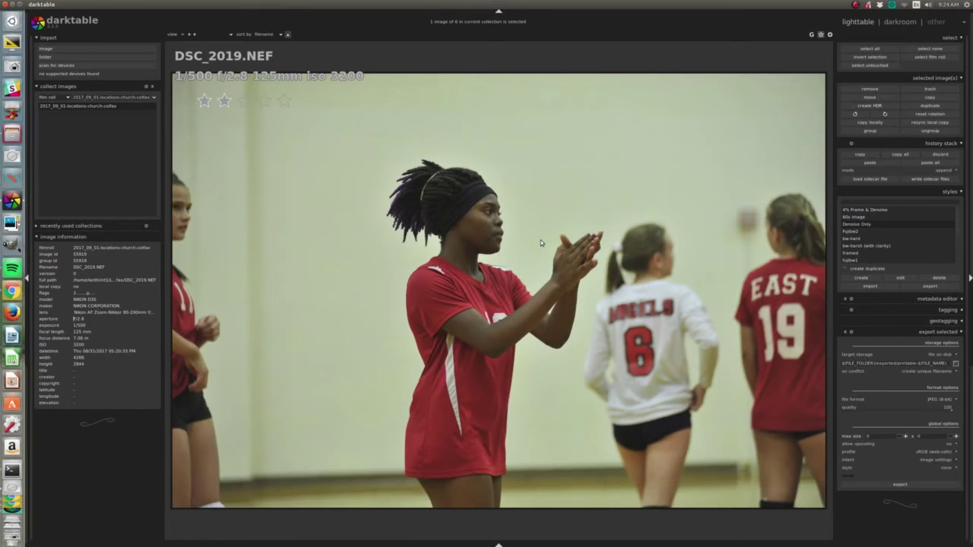
{"action": "key", "text": "Right"}
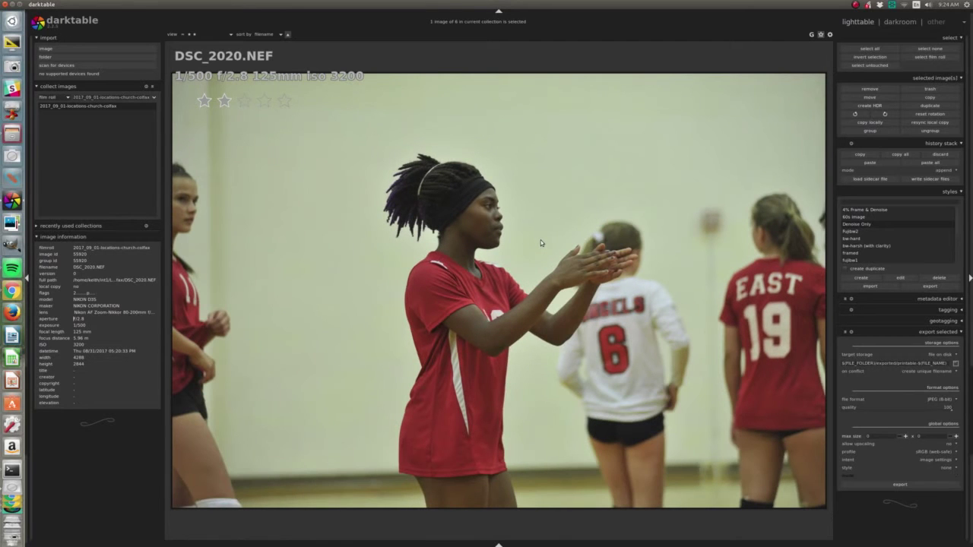
{"action": "key", "text": "Right"}
Re-rate the six remaining images, through DSC_2021.NEF, out of the two-star set and close the enlarged preview
{"action": "key", "text": "Left"}
{"action": "key", "text": "Left"}
{"action": "key", "text": "Left"}
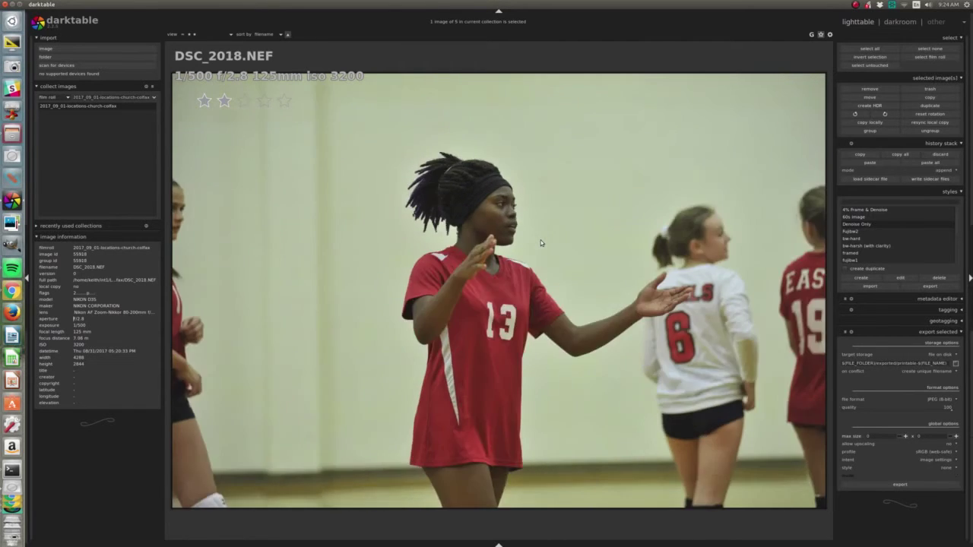
{"action": "key", "text": "Left"}
{"action": "key", "text": "Left"}
{"action": "key", "text": "Right"}
{"action": "key", "text": "Right"}
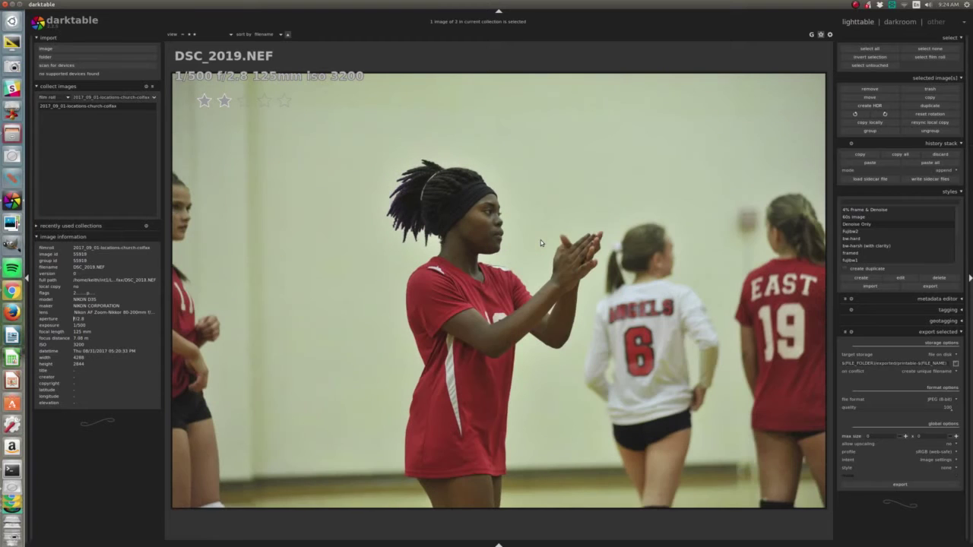
{"action": "key", "text": "Right"}
{"action": "key", "text": "Right"}
{"action": "key", "text": "Escape"}
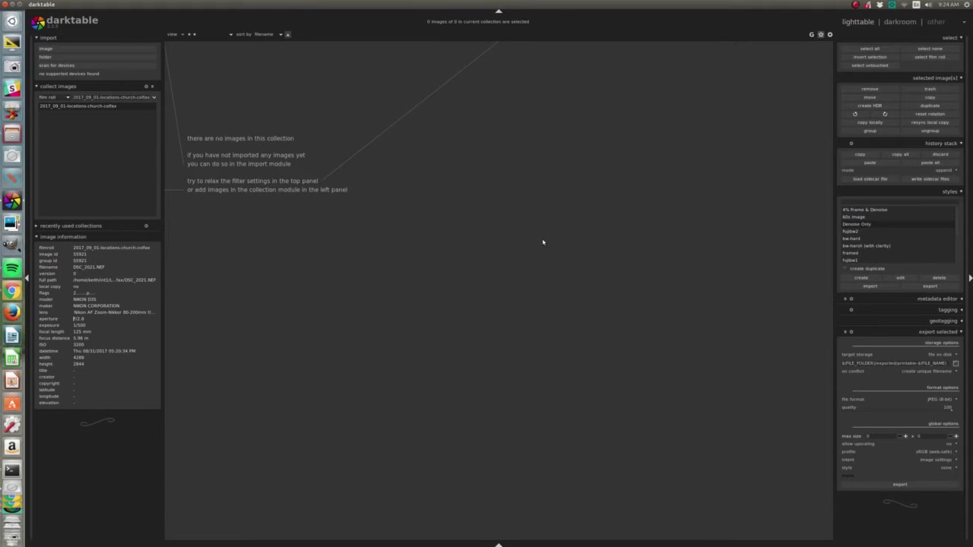
Filter the film roll to the three-star images, close the preview and browse the resulting grid
{"action": "left_click", "coordinate": [200, 34]}
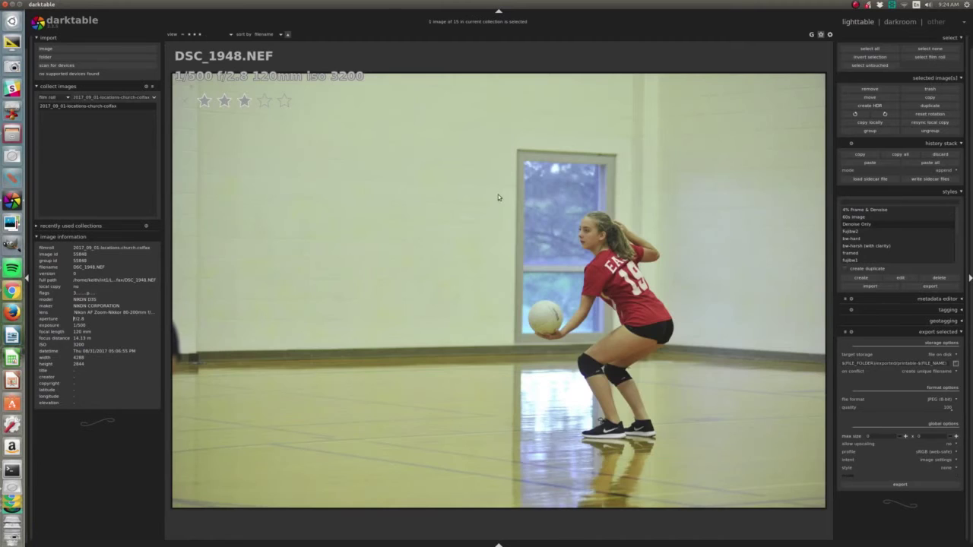
{"action": "key", "text": "Escape"}
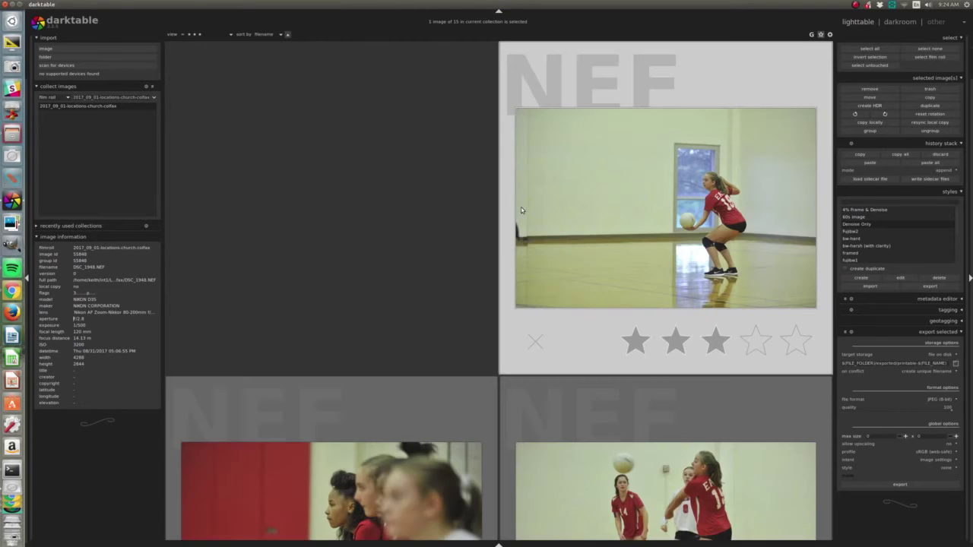
{"action": "scroll", "coordinate": [522, 210], "scroll_direction": "down", "scroll_amount": 7}
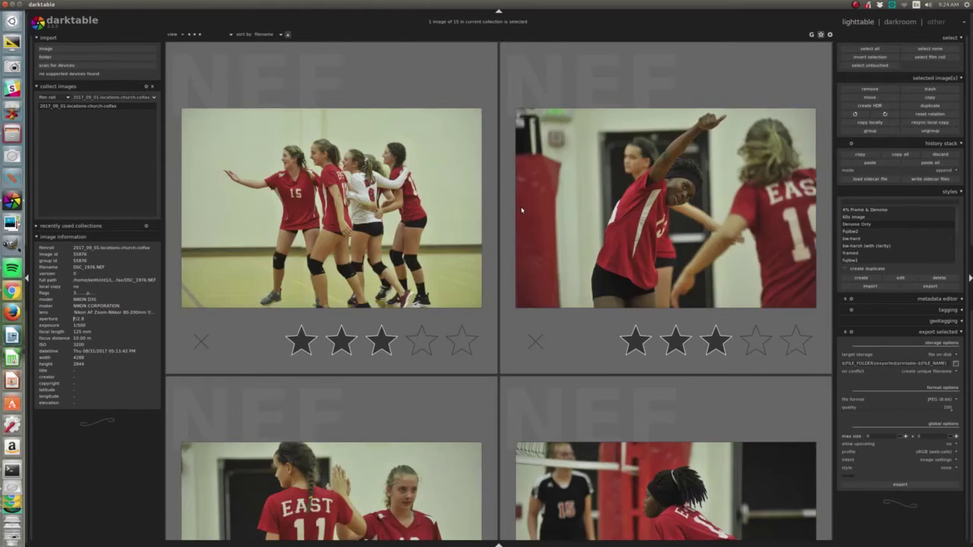
{"action": "scroll", "coordinate": [522, 210], "scroll_direction": "up", "scroll_amount": 7}
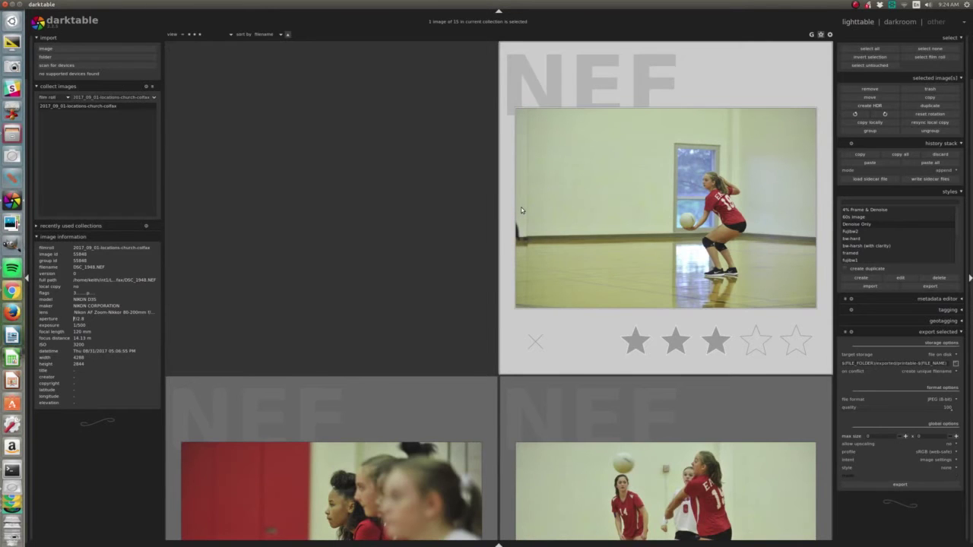
Shrink the grid thumbnails to five images per row and review the whole three-star selection
{"action": "scroll", "coordinate": [522, 209], "scroll_direction": "down", "scroll_amount": 1, "text": "ctrl"}
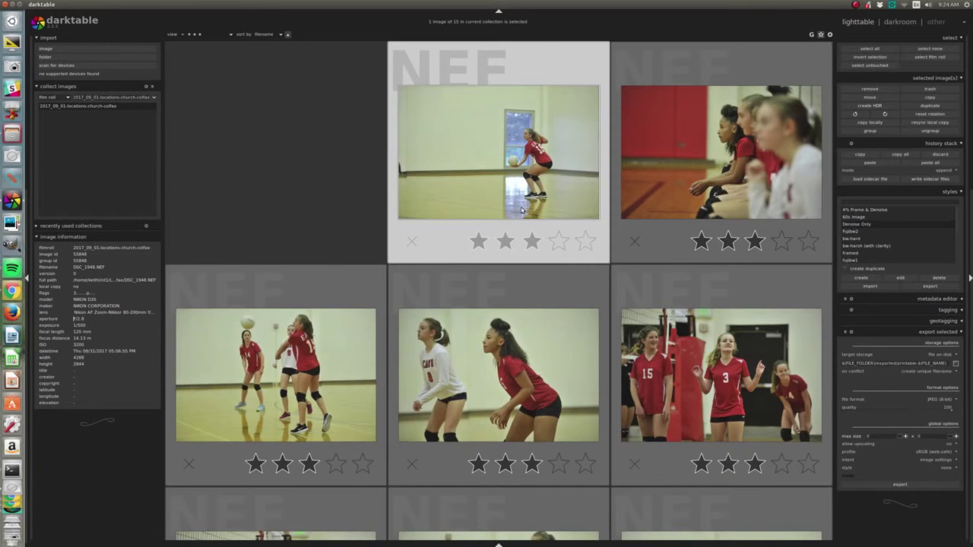
{"action": "scroll", "coordinate": [521, 210], "scroll_direction": "down", "scroll_amount": 4}
{"action": "scroll", "coordinate": [522, 209], "scroll_direction": "up", "scroll_amount": 3}
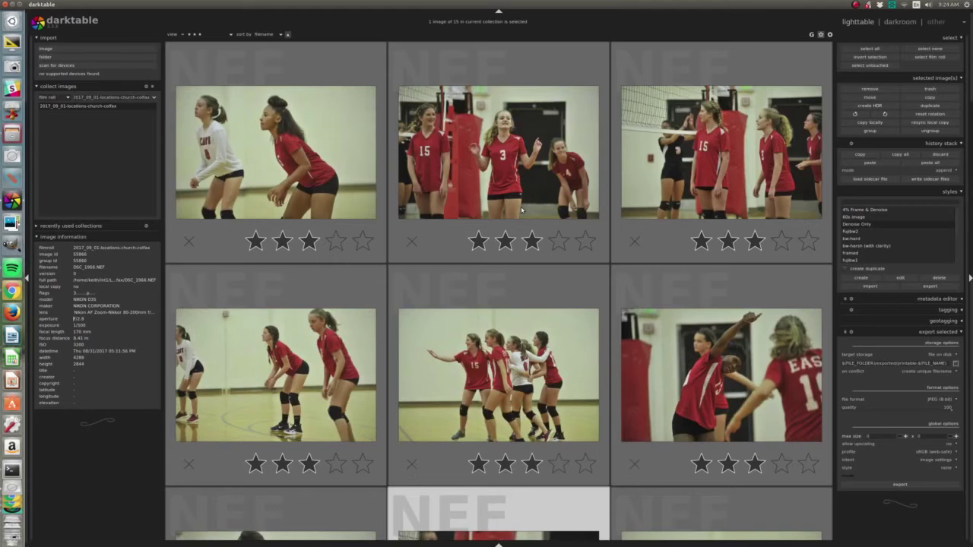
{"action": "scroll", "coordinate": [522, 210], "scroll_direction": "up", "scroll_amount": 1}
{"action": "scroll", "coordinate": [521, 209], "scroll_direction": "down", "scroll_amount": 1, "text": "ctrl"}
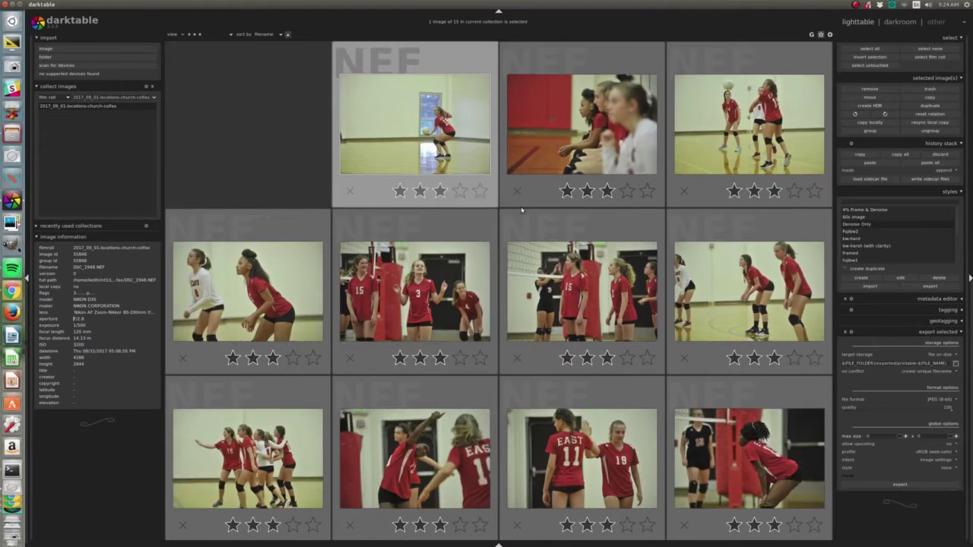
{"action": "scroll", "coordinate": [522, 210], "scroll_direction": "down", "scroll_amount": 1}
{"action": "scroll", "coordinate": [521, 210], "scroll_direction": "down", "scroll_amount": 1, "text": "ctrl"}
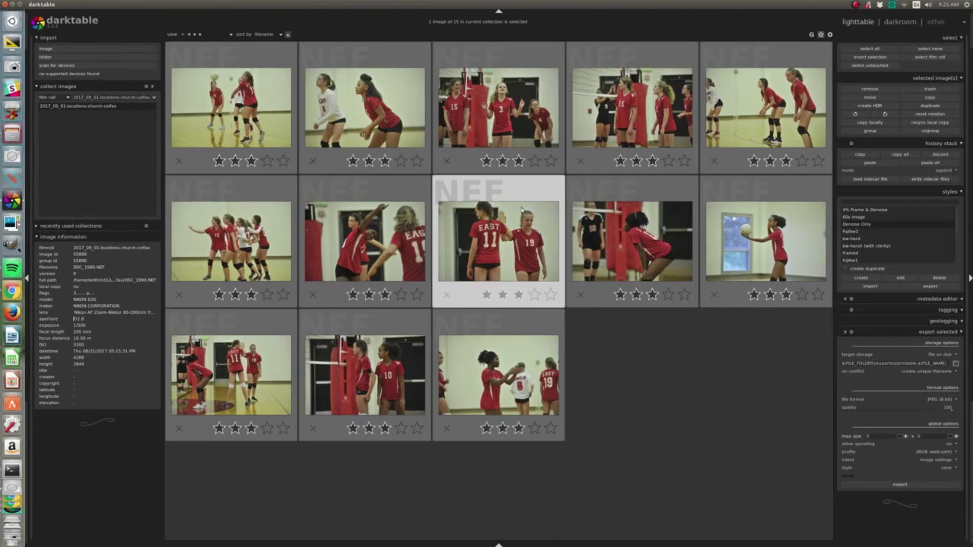
{"action": "scroll", "coordinate": [521, 210], "scroll_direction": "up", "scroll_amount": 1}
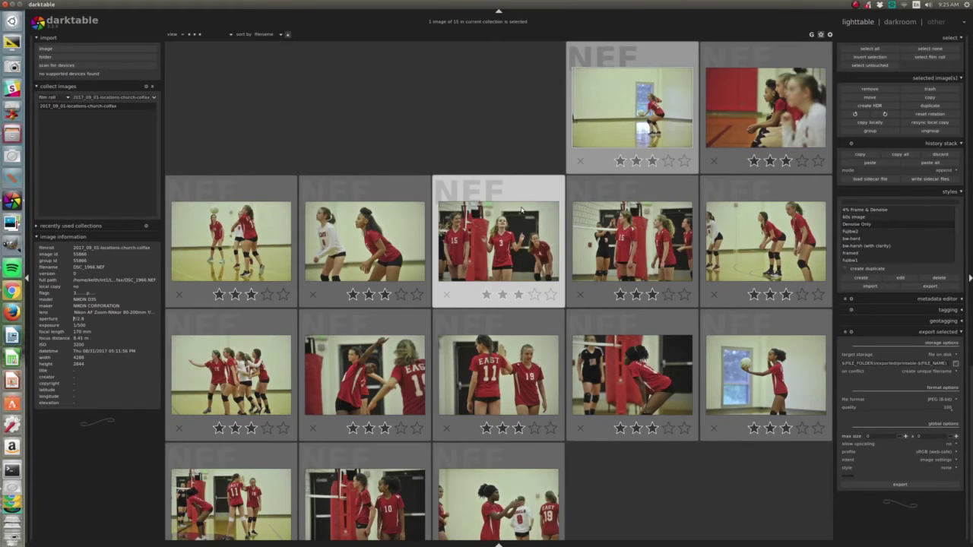
{"action": "scroll", "coordinate": [522, 210], "scroll_direction": "down", "scroll_amount": 1}
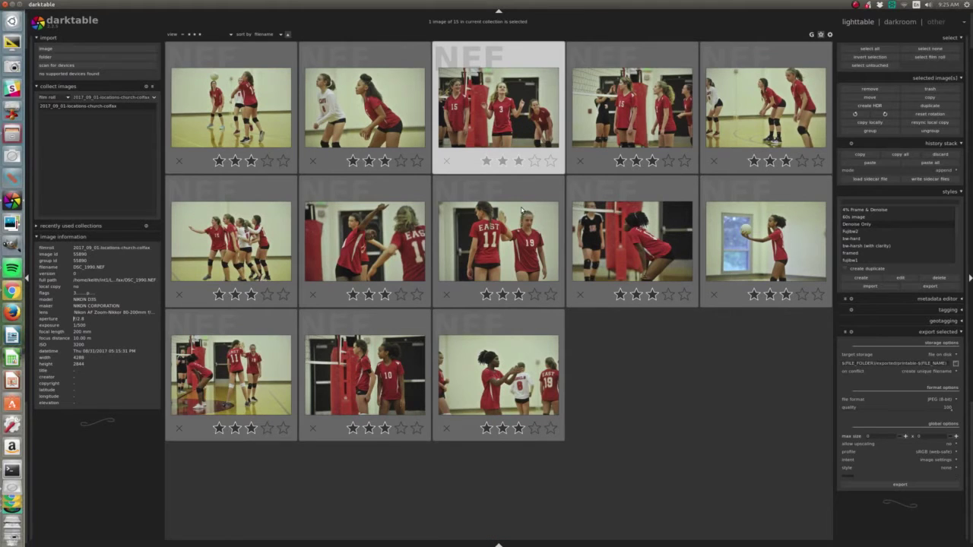
{"action": "scroll", "coordinate": [522, 210], "scroll_direction": "up", "scroll_amount": 1}
{"action": "scroll", "coordinate": [519, 287], "scroll_direction": "up", "scroll_amount": 1}
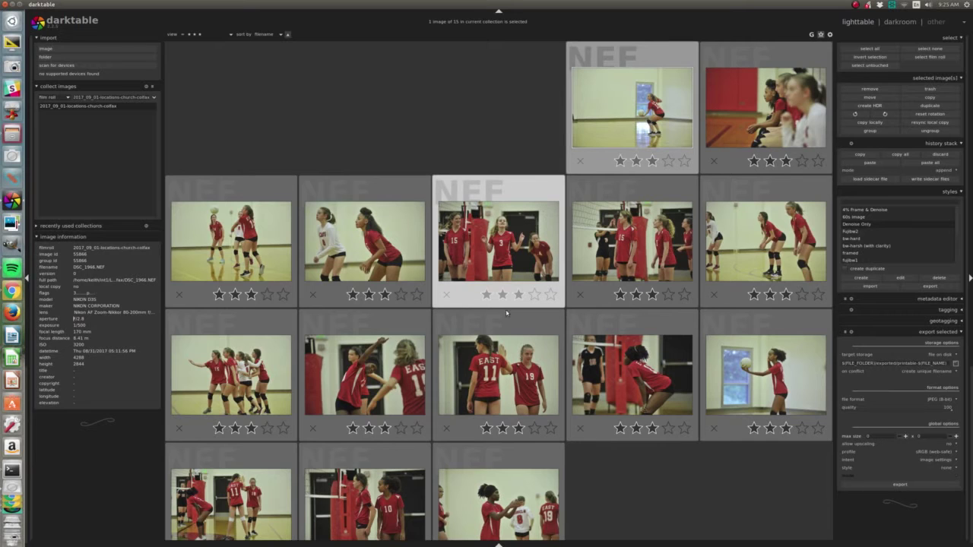
Open DSC_1966.NEF, the player number 3 with raised hands, in the darkroom and collapse the tone curve module
{"action": "left_click", "coordinate": [507, 243]}
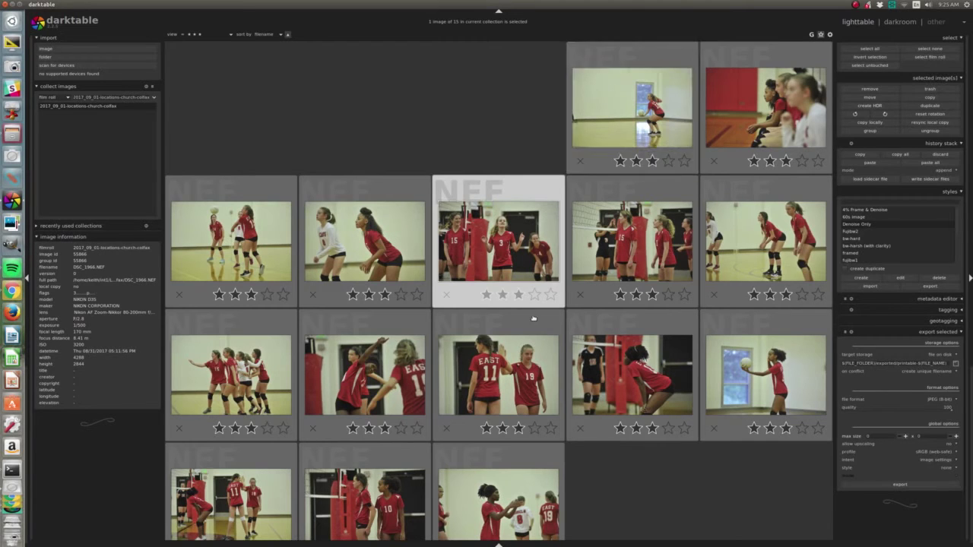
{"action": "key", "text": "d"}
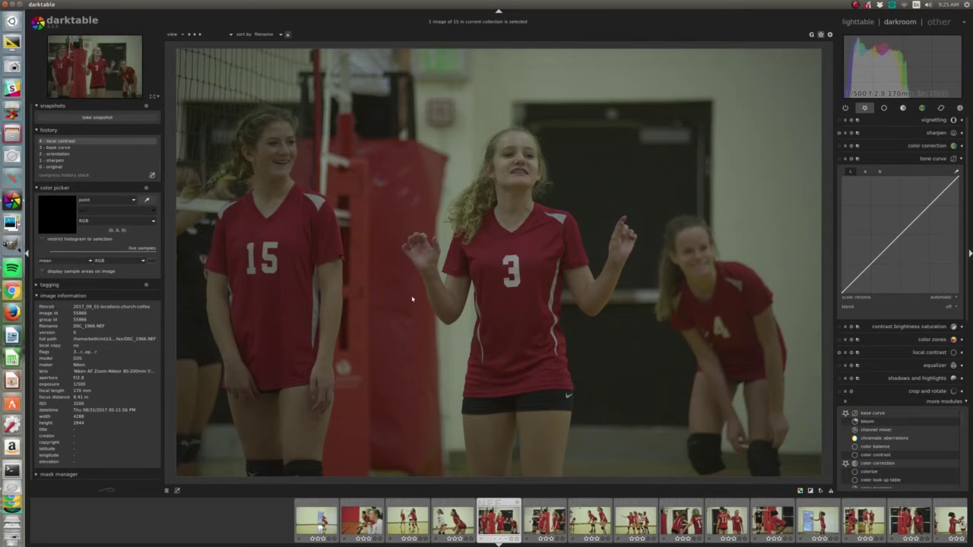
{"action": "left_click", "coordinate": [846, 160]}
{"action": "left_click", "coordinate": [932, 160]}
{"action": "left_click", "coordinate": [933, 160]}
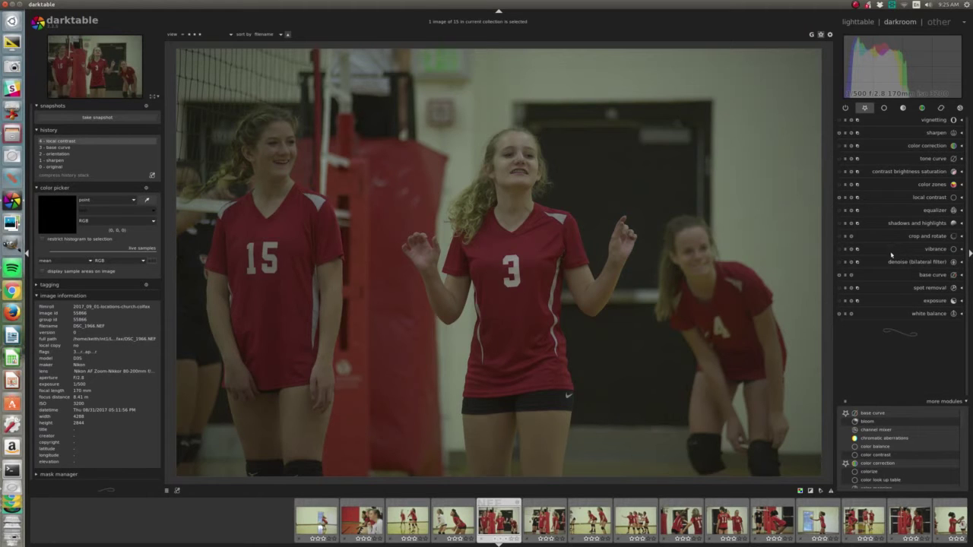
Expand the base curve module and try the nikon like preset on the image
{"action": "left_click", "coordinate": [932, 276]}
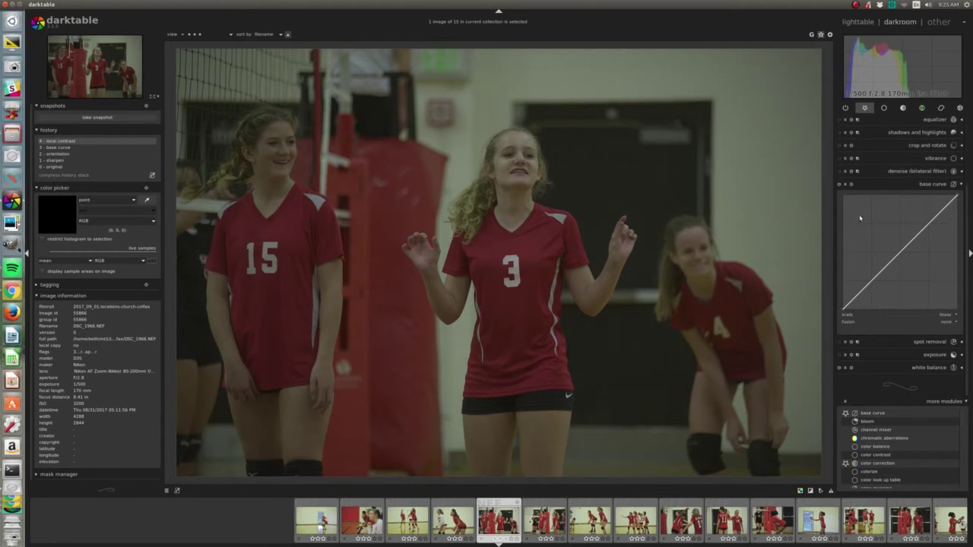
{"action": "left_click", "coordinate": [846, 184]}
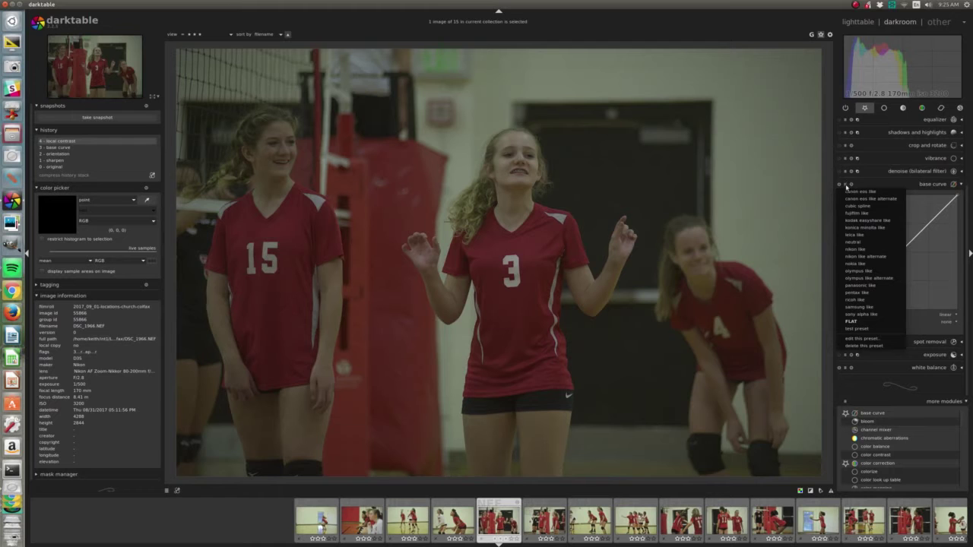
{"action": "left_click", "coordinate": [874, 257]}
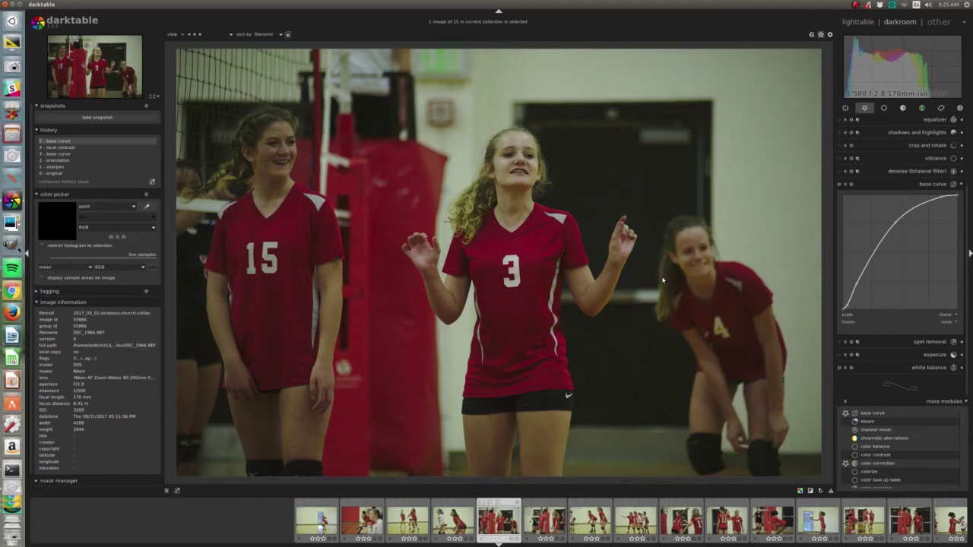
Try the fujifilm like and nikon like alternate presets on the base curve
{"action": "left_click", "coordinate": [844, 186]}
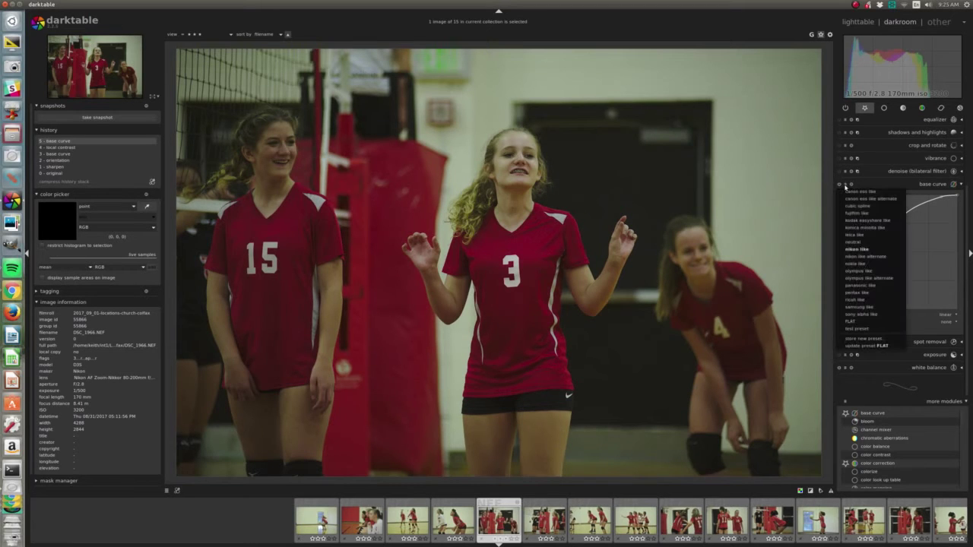
{"action": "left_click", "coordinate": [854, 213]}
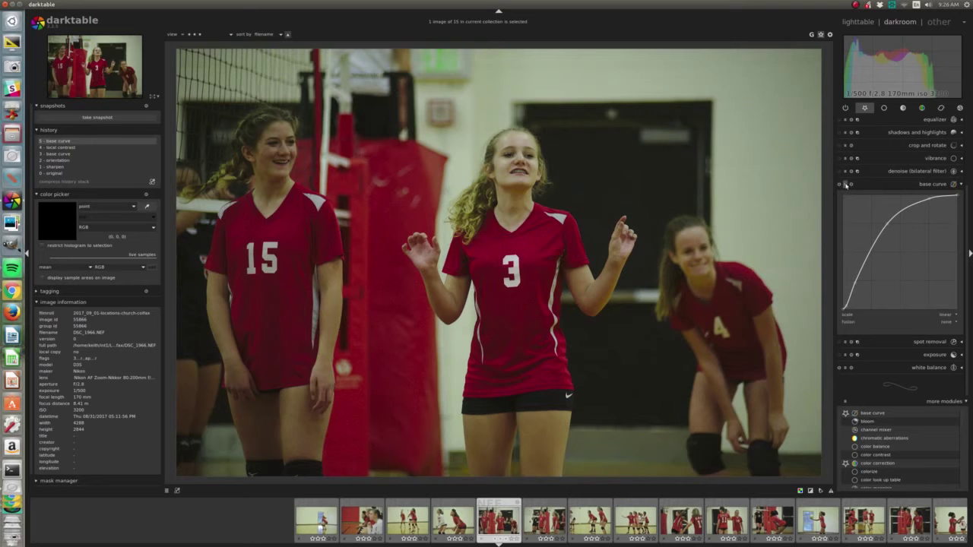
{"action": "left_click", "coordinate": [845, 184]}
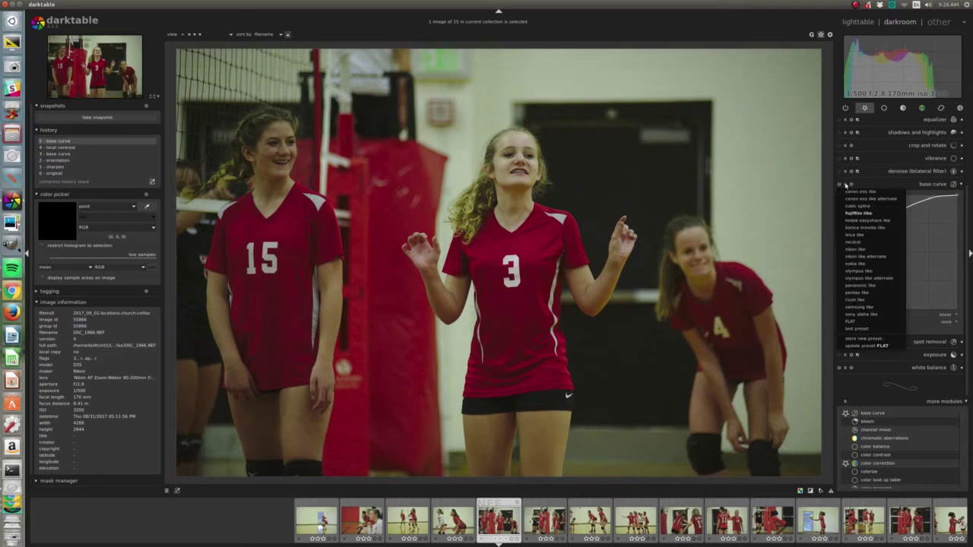
{"action": "left_click", "coordinate": [862, 261]}
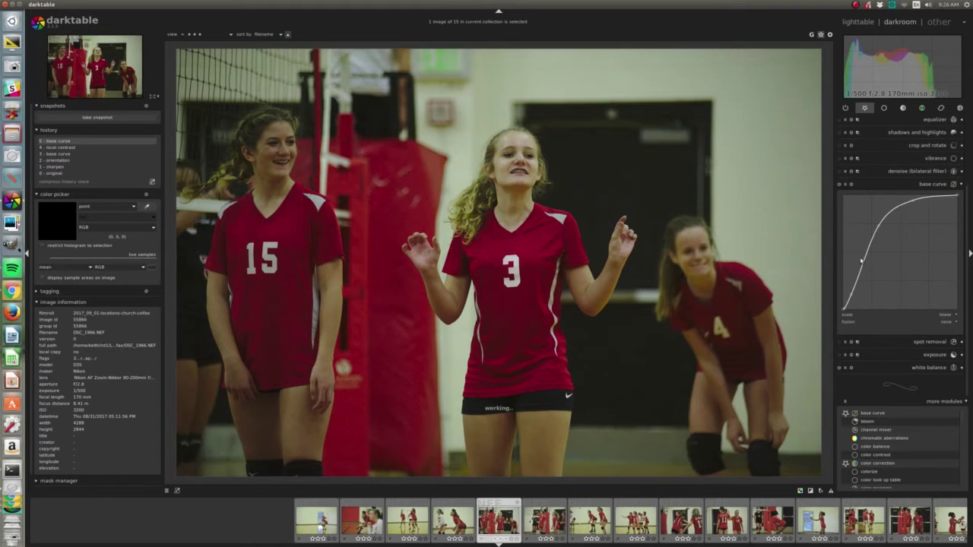
{"action": "left_click", "coordinate": [842, 183]}
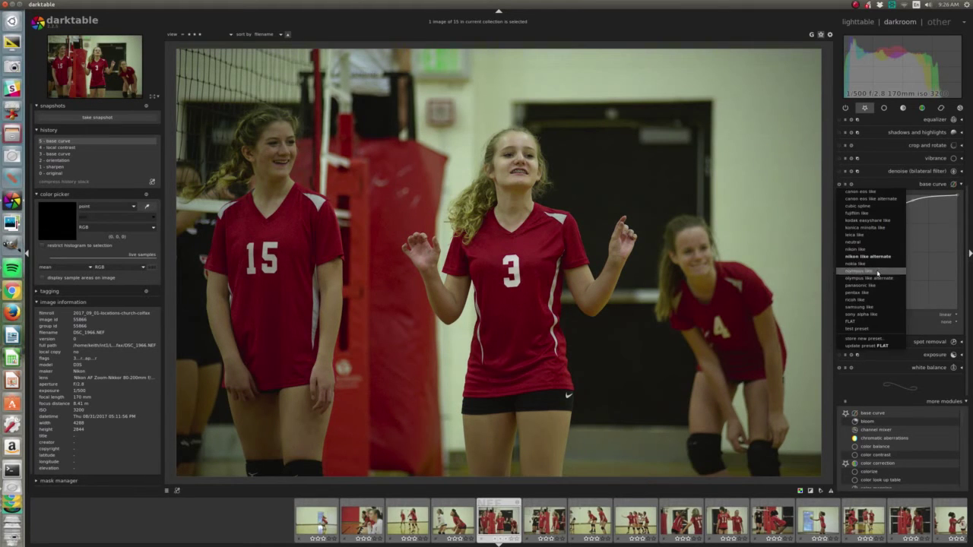
{"action": "left_click", "coordinate": [912, 253]}
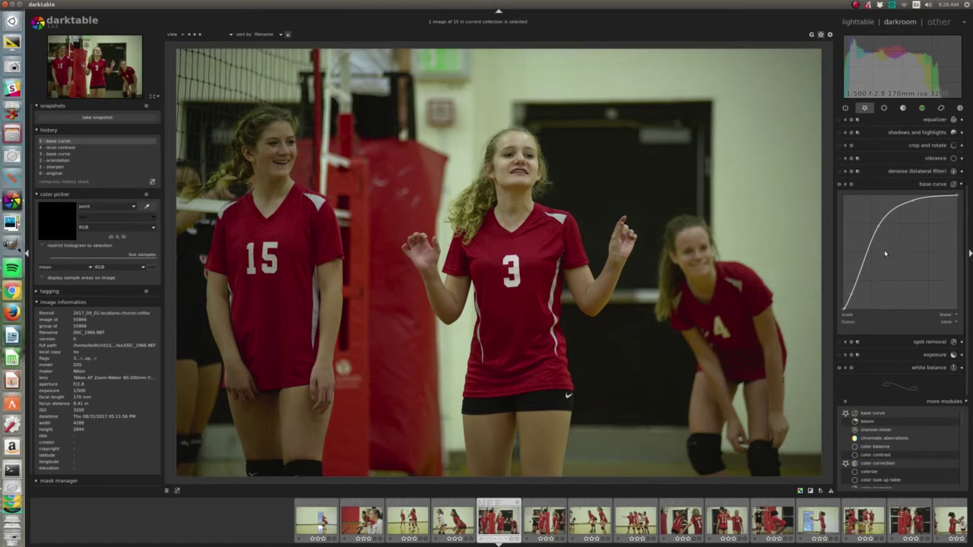
Apply the FLAT preset to the base curve and collapse the module, keeping the favorite modules shown
{"action": "left_click", "coordinate": [845, 184]}
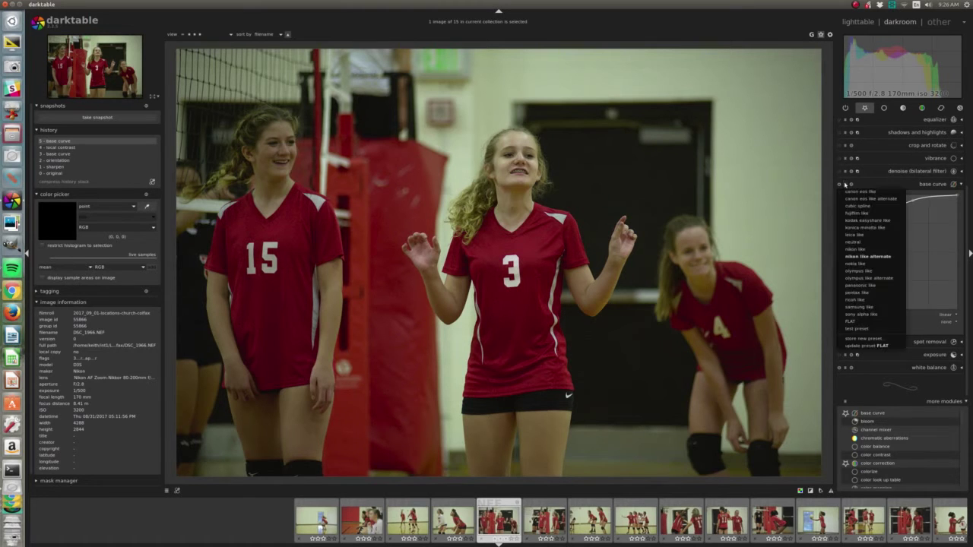
{"action": "left_click", "coordinate": [865, 323]}
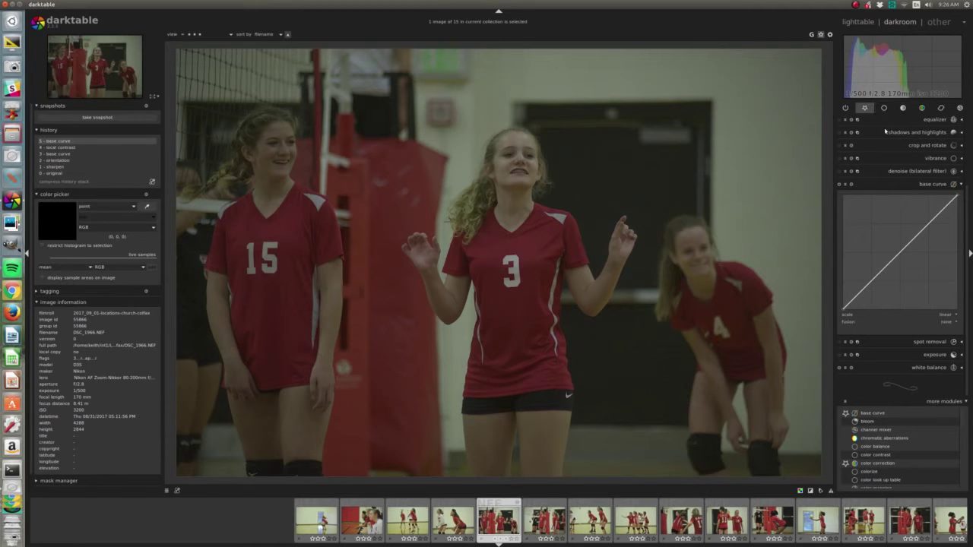
{"action": "left_click", "coordinate": [865, 108]}
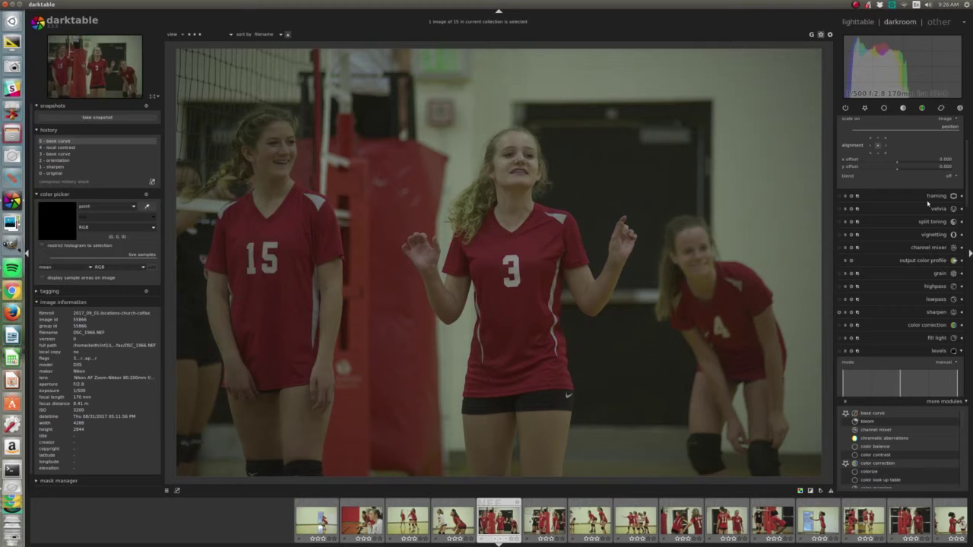
{"action": "left_click", "coordinate": [864, 108]}
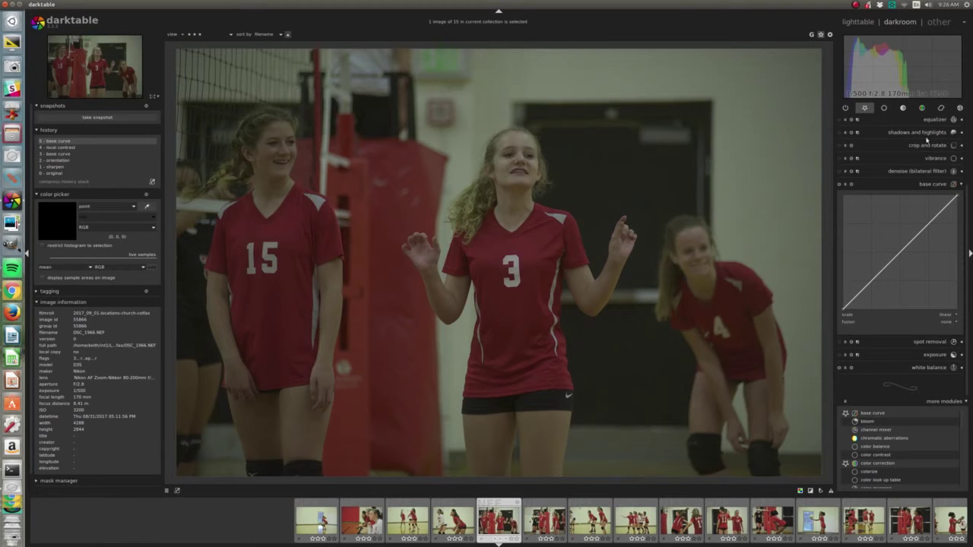
{"action": "left_click", "coordinate": [934, 184]}
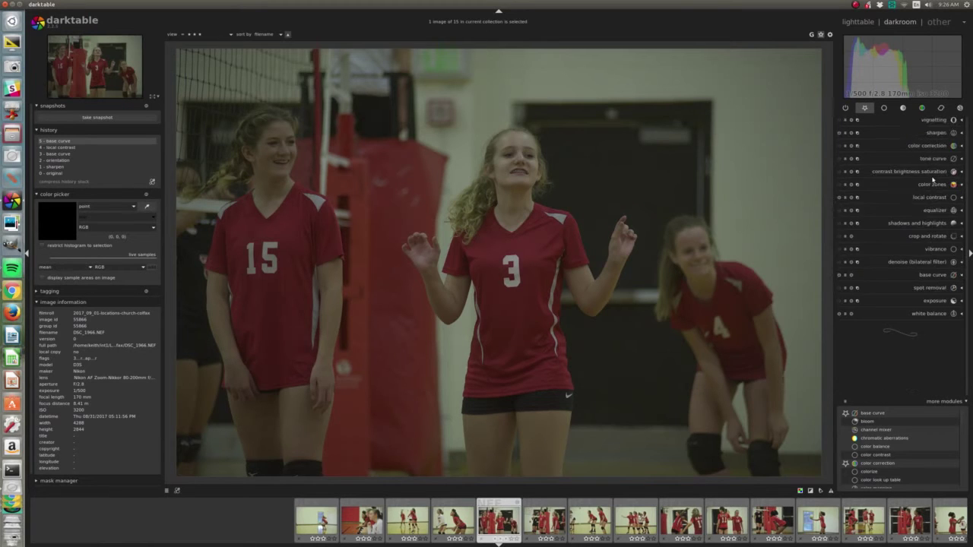
Step back in the history to the second local contrast state and apply the ZEROED preset to the local contrast module
{"action": "left_click", "coordinate": [909, 133]}
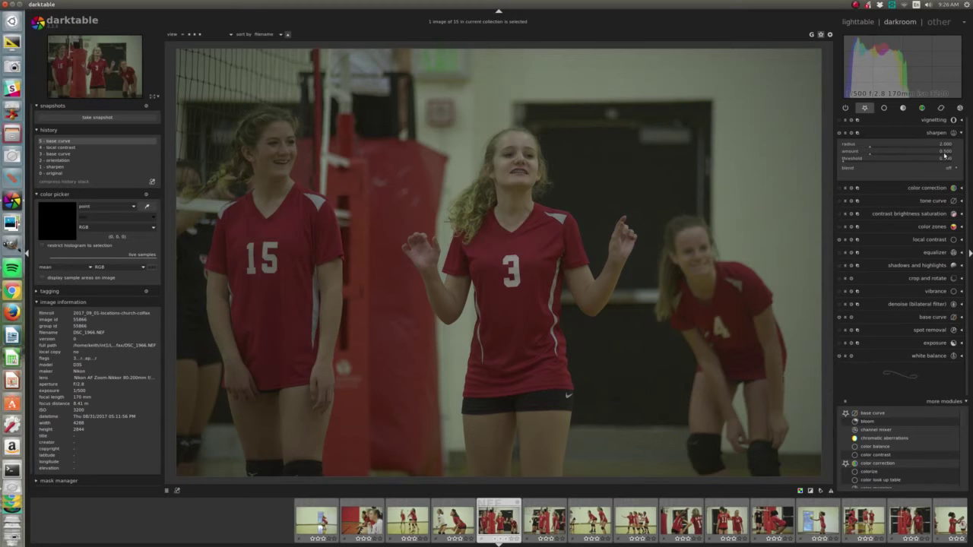
{"action": "left_click", "coordinate": [73, 149]}
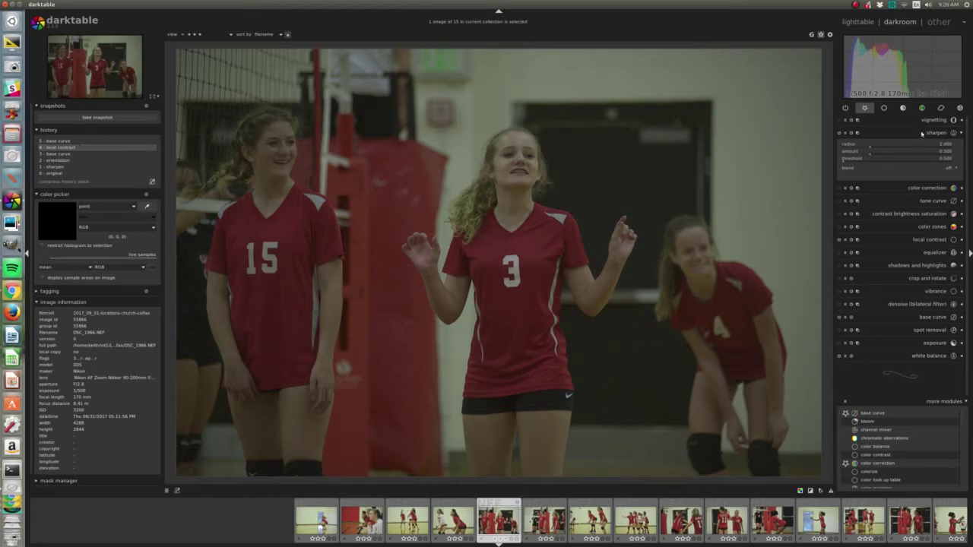
{"action": "left_click", "coordinate": [925, 240]}
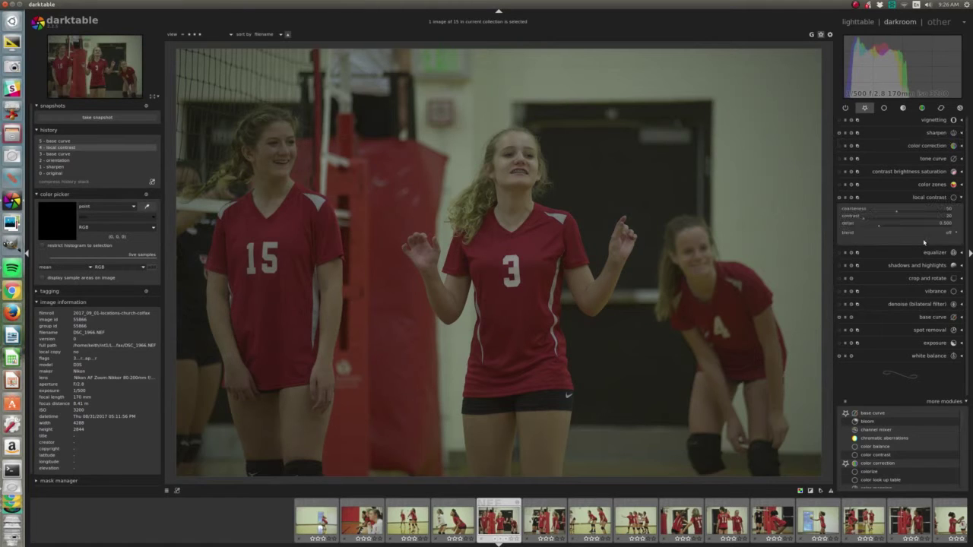
{"action": "left_click", "coordinate": [845, 198]}
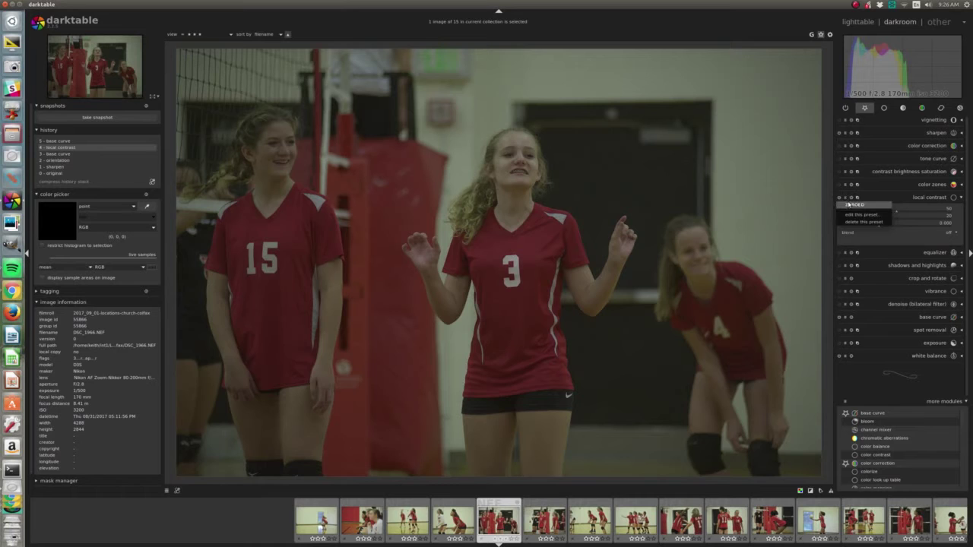
{"action": "left_click", "coordinate": [854, 204]}
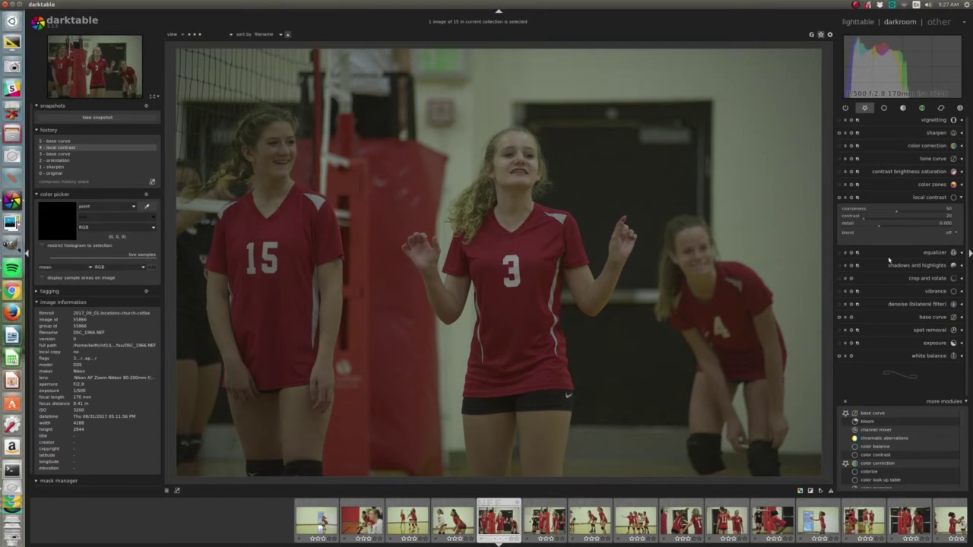
Try shadows and highlights on and off, and try a small increase of the local contrast detail
{"action": "left_click", "coordinate": [839, 265]}
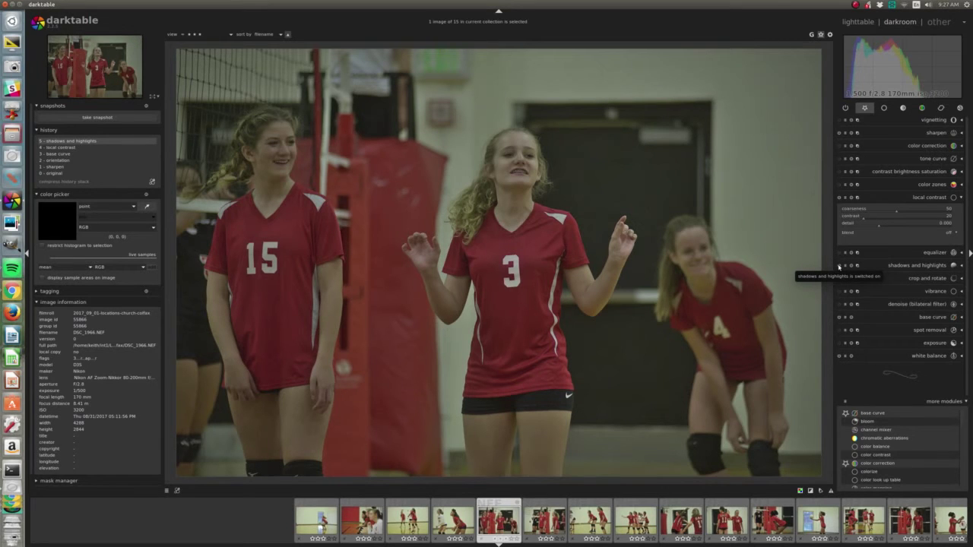
{"action": "left_click", "coordinate": [839, 266]}
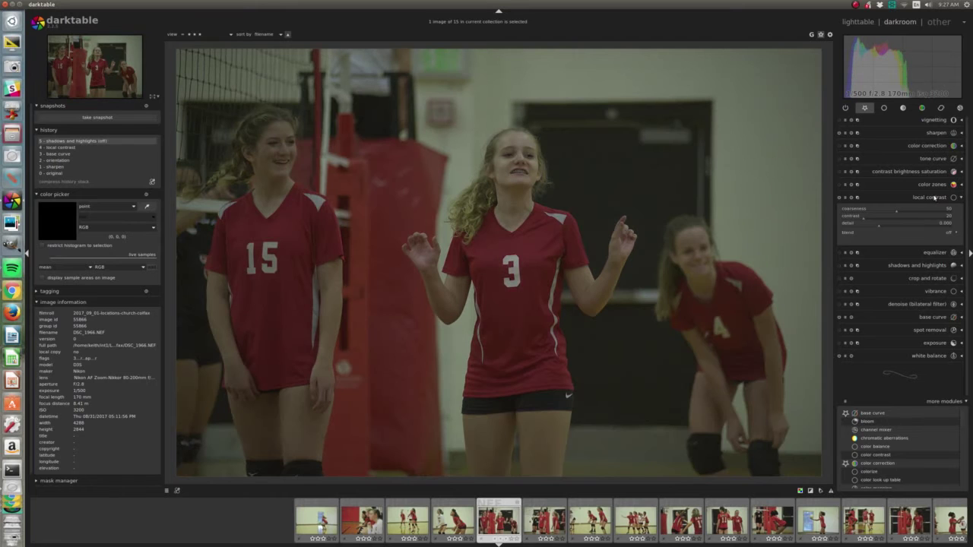
{"action": "left_click_drag", "start_coordinate": [893, 226], "coordinate": [897, 227]}
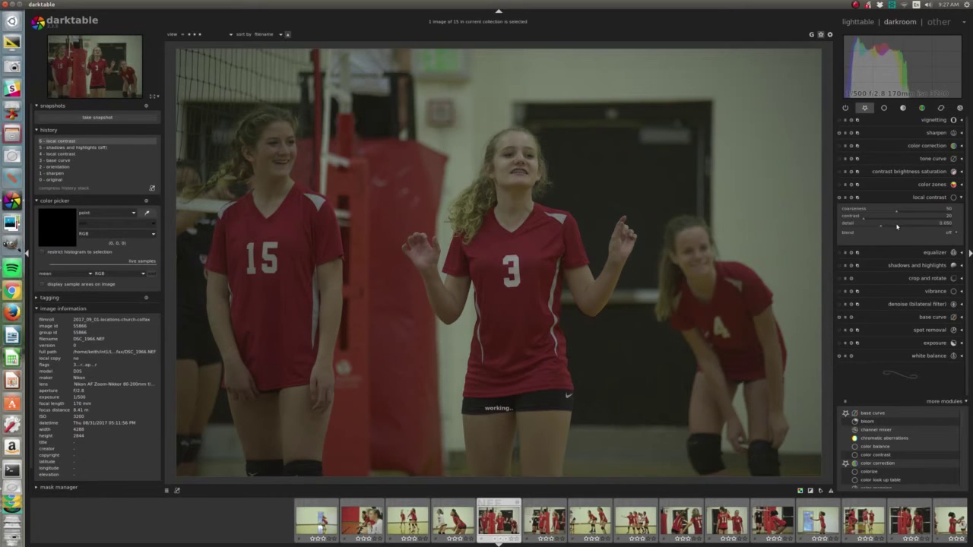
{"action": "scroll", "coordinate": [897, 225], "scroll_direction": "up", "scroll_amount": 2}
{"action": "scroll", "coordinate": [897, 226], "scroll_direction": "up", "scroll_amount": 1}
{"action": "scroll", "coordinate": [900, 226], "scroll_direction": "up", "scroll_amount": 1}
{"action": "scroll", "coordinate": [905, 225], "scroll_direction": "down", "scroll_amount": 1}
{"action": "scroll", "coordinate": [913, 224], "scroll_direction": "down", "scroll_amount": 1}
Lower the white point in the levels module to about two thirds of the range, and return to the favorite modules
{"action": "left_click", "coordinate": [903, 108]}
{"action": "left_click_drag", "start_coordinate": [958, 180], "coordinate": [920, 181]}
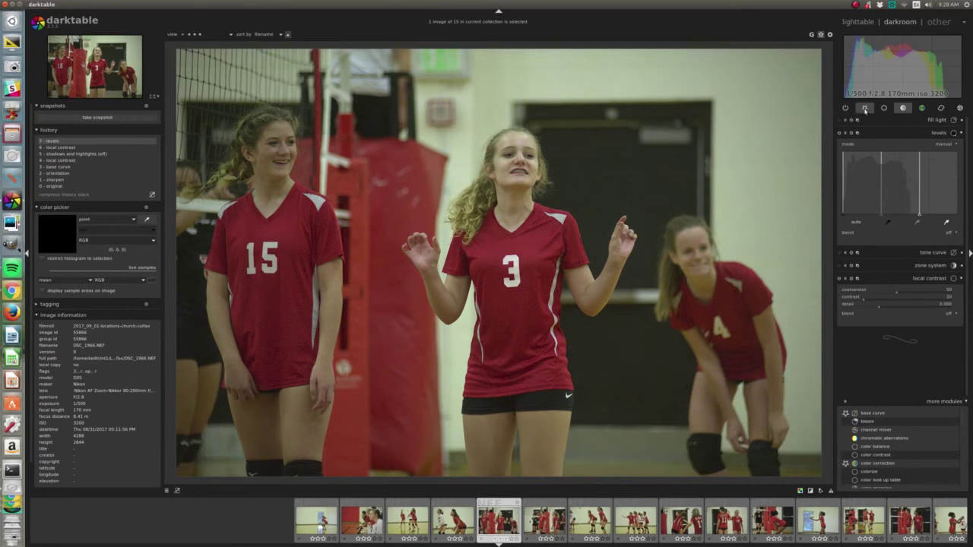
{"action": "left_click", "coordinate": [888, 110]}
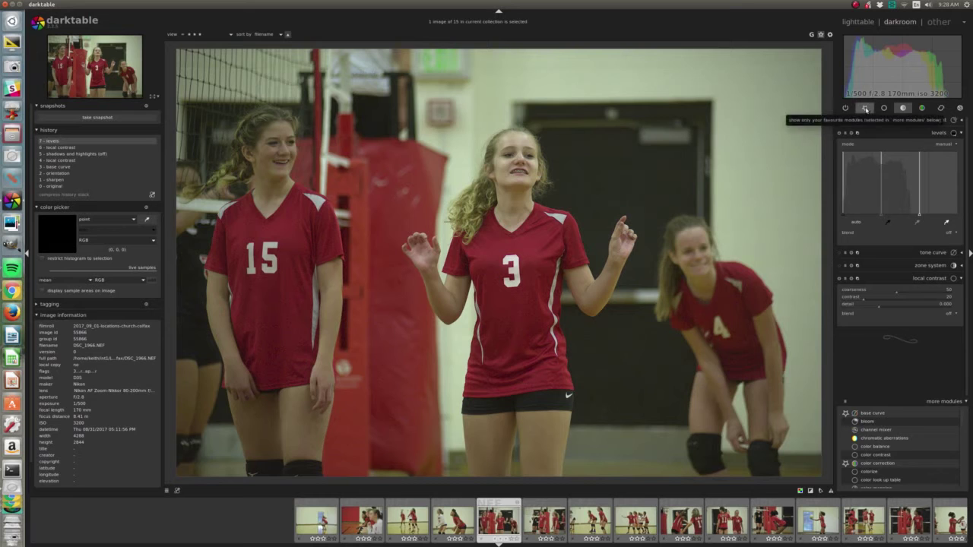
{"action": "left_click", "coordinate": [864, 108]}
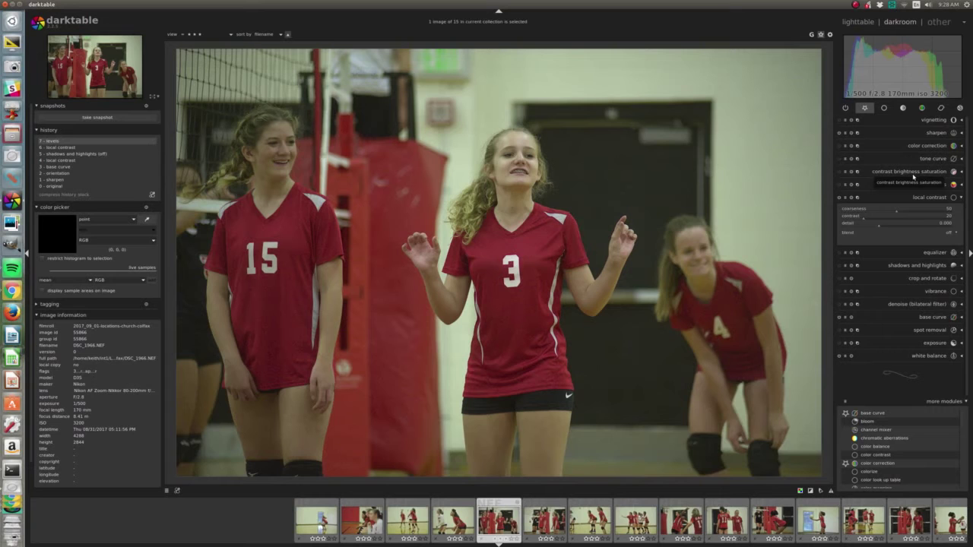
Switch on shadows and highlights and set its highlights correction to 0.33
{"action": "left_click", "coordinate": [840, 266]}
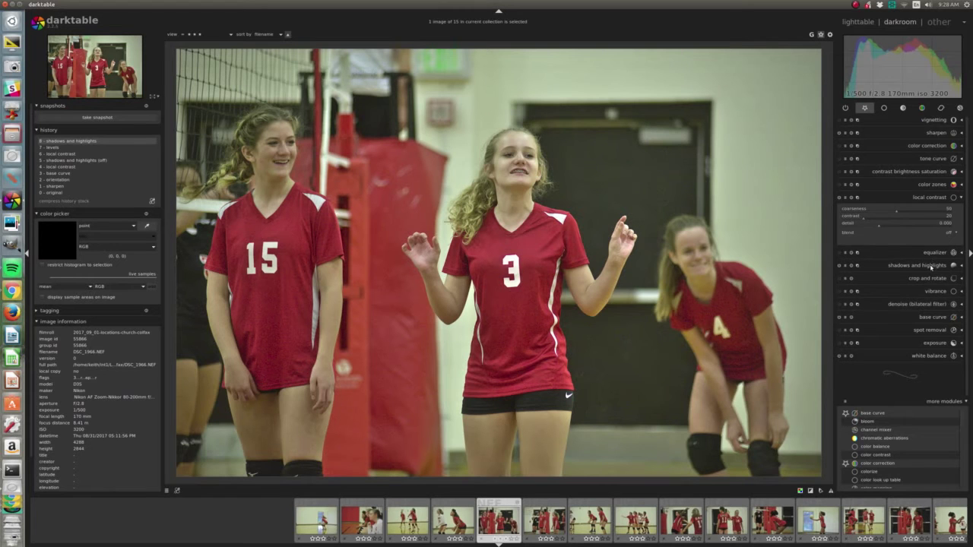
{"action": "left_click", "coordinate": [929, 266]}
{"action": "left_click", "coordinate": [897, 222]}
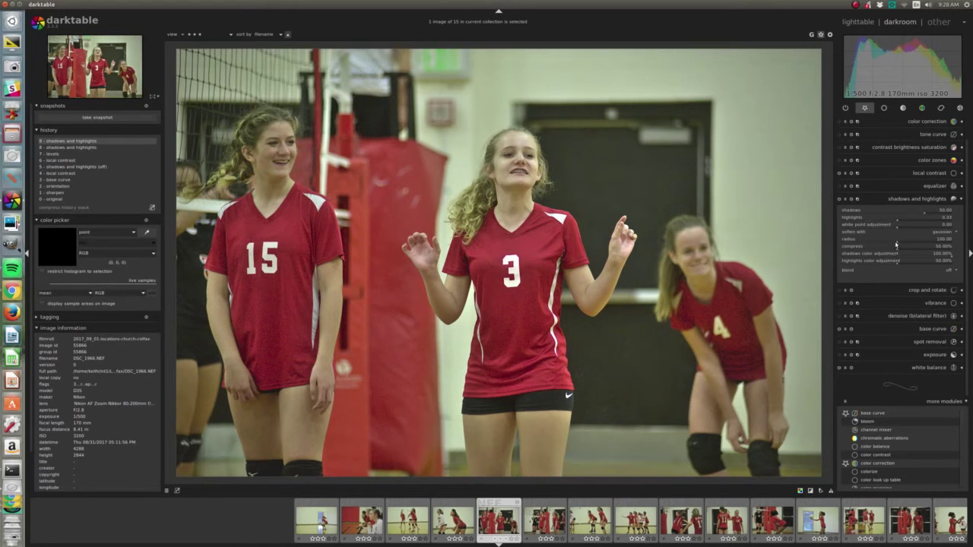
Reduce the shadows correction to 26.00 in shadows and highlights, checking the effect on player number 3's face
{"action": "scroll", "coordinate": [906, 213], "scroll_direction": "down", "scroll_amount": 2}
{"action": "scroll", "coordinate": [905, 213], "scroll_direction": "up", "scroll_amount": 1}
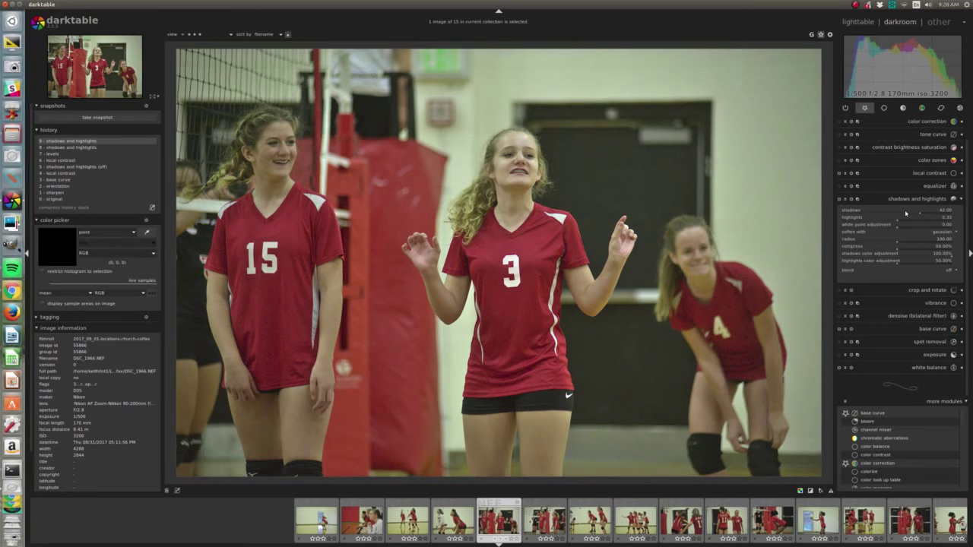
{"action": "scroll", "coordinate": [904, 213], "scroll_direction": "down", "scroll_amount": 5}
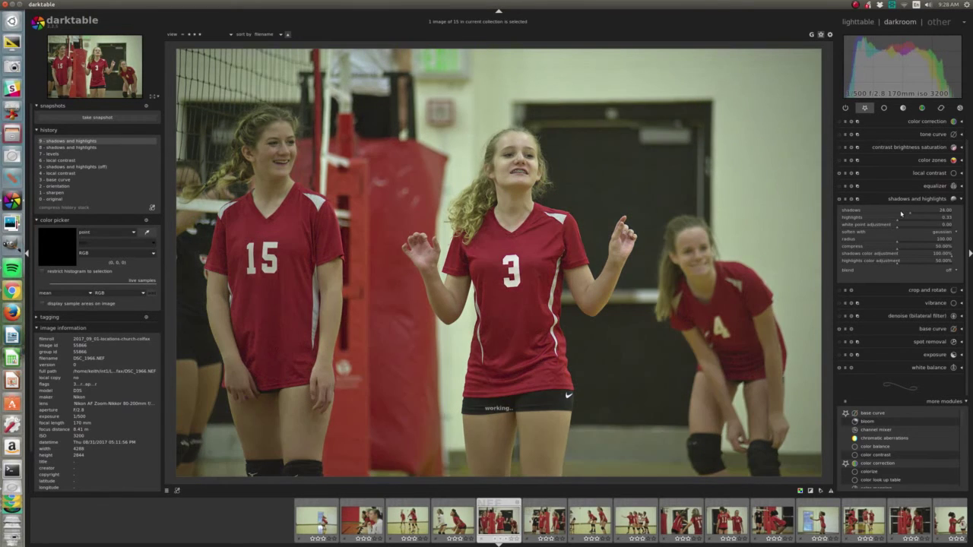
{"action": "scroll", "coordinate": [901, 213], "scroll_direction": "up", "scroll_amount": 3}
{"action": "scroll", "coordinate": [902, 214], "scroll_direction": "down", "scroll_amount": 1}
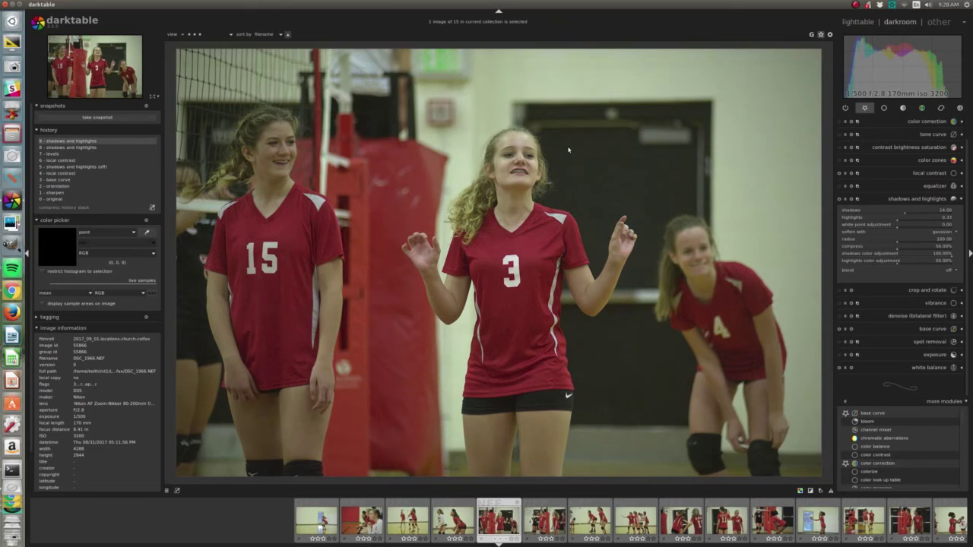
{"action": "scroll", "coordinate": [567, 149], "scroll_direction": "up", "scroll_amount": 3}
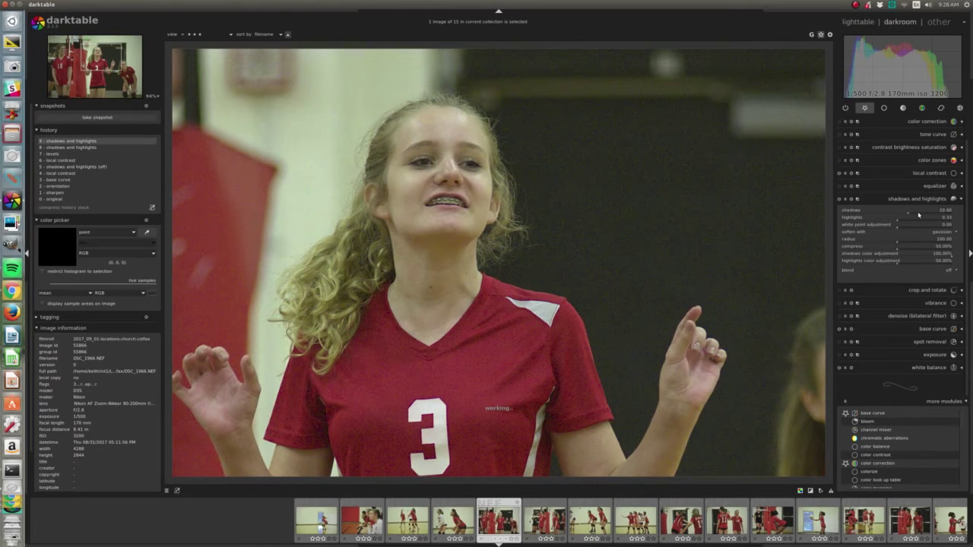
{"action": "scroll", "coordinate": [917, 215], "scroll_direction": "up", "scroll_amount": 1}
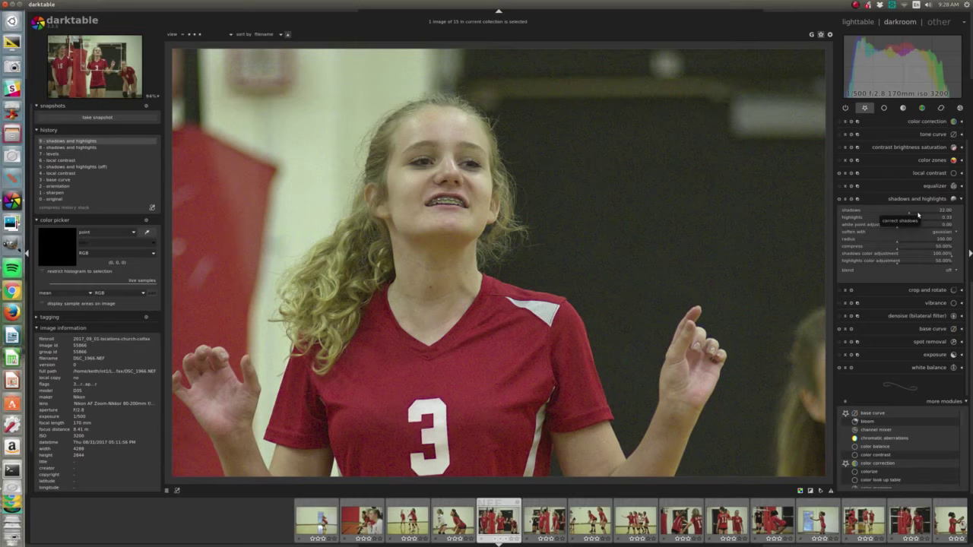
{"action": "scroll", "coordinate": [918, 215], "scroll_direction": "down", "scroll_amount": 2}
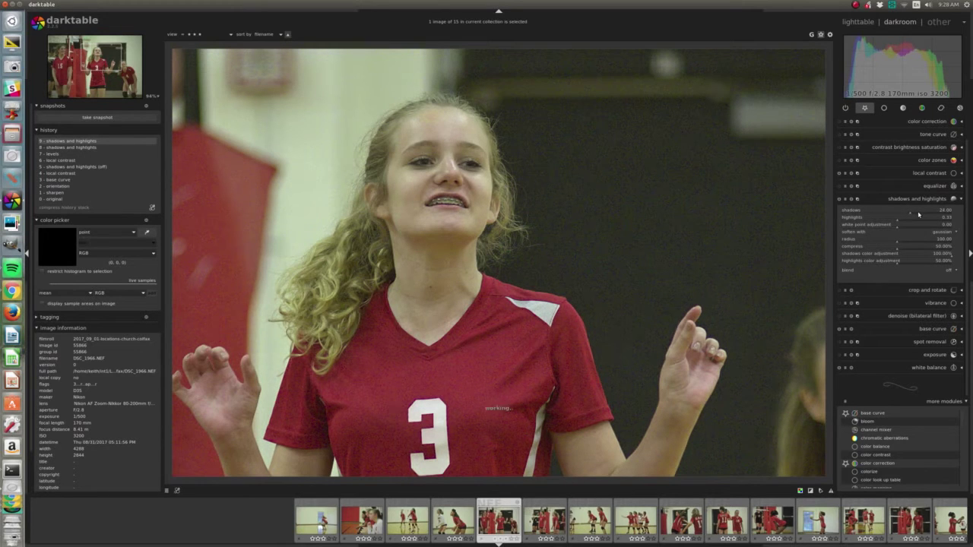
{"action": "scroll", "coordinate": [724, 195], "scroll_direction": "down", "scroll_amount": 2}
{"action": "scroll", "coordinate": [724, 195], "scroll_direction": "down", "scroll_amount": 2}
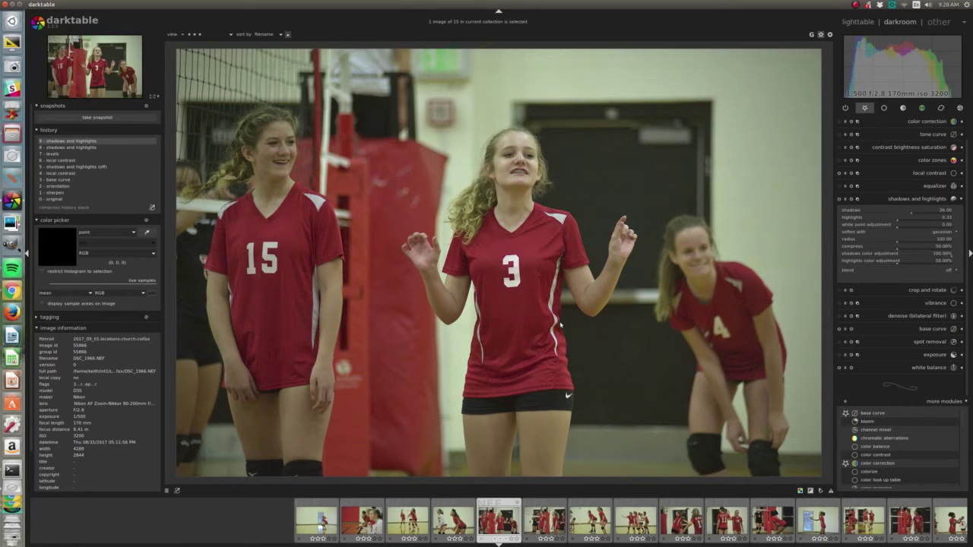
Expand the exposure module and raise the exposure to 0.50 EV
{"action": "left_click", "coordinate": [932, 355]}
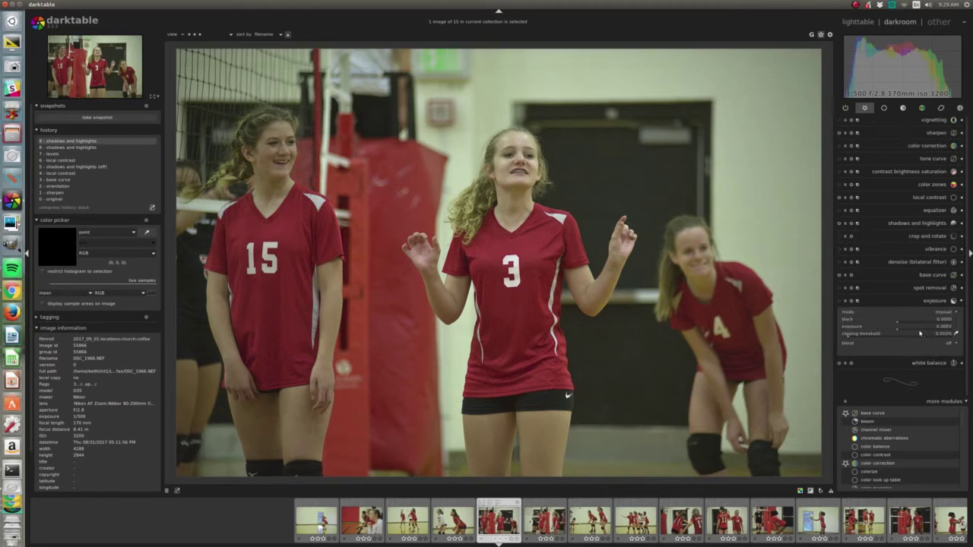
{"action": "scroll", "coordinate": [920, 333], "scroll_direction": "up", "scroll_amount": 5}
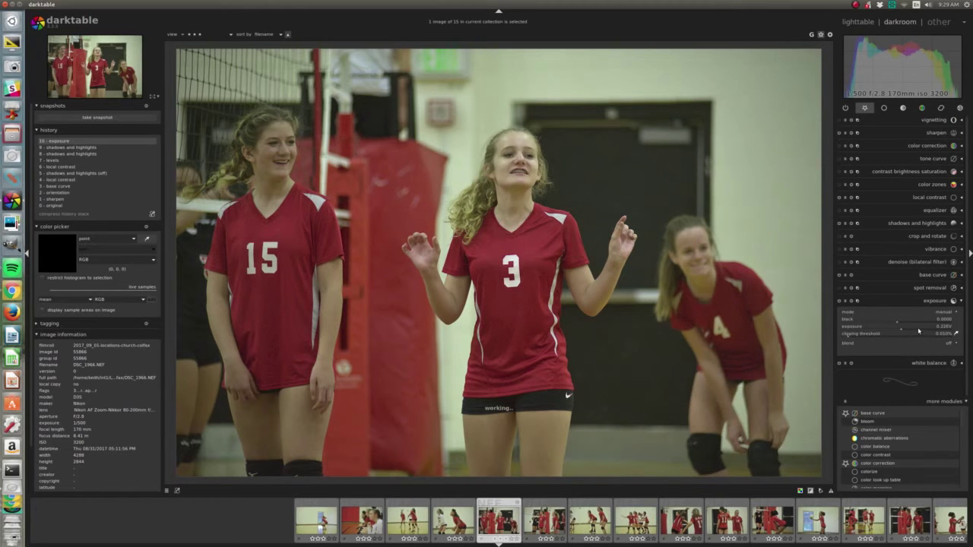
{"action": "scroll", "coordinate": [918, 331], "scroll_direction": "up", "scroll_amount": 7}
{"action": "scroll", "coordinate": [923, 332], "scroll_direction": "up", "scroll_amount": 6}
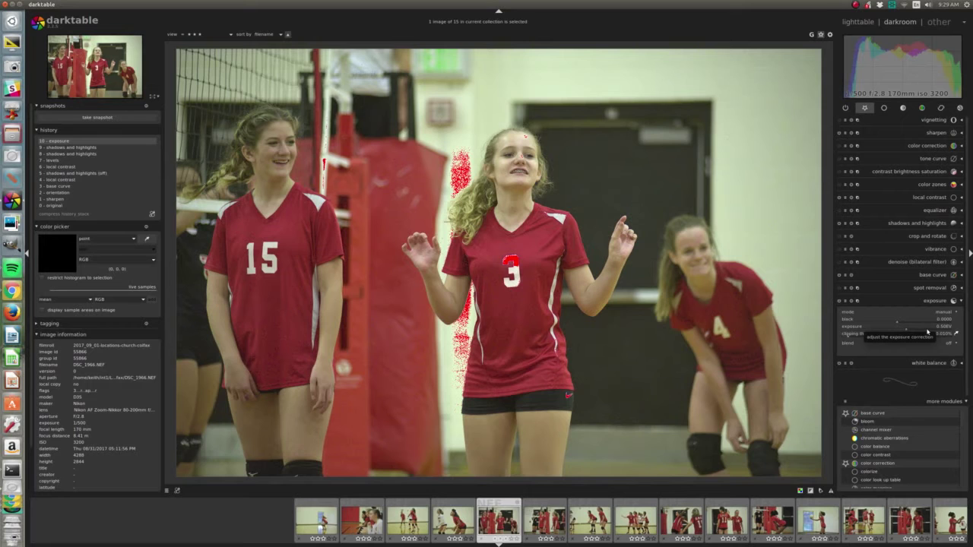
{"action": "scroll", "coordinate": [922, 331], "scroll_direction": "up", "scroll_amount": 1}
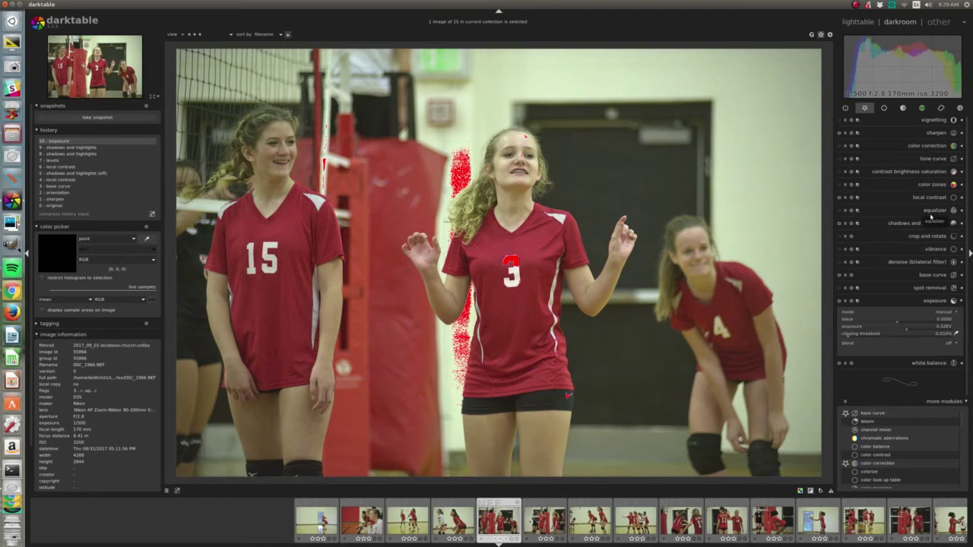
{"action": "scroll", "coordinate": [918, 329], "scroll_direction": "down", "scroll_amount": 1}
Switch off shadows and highlights and raise the exposure to 0.60 EV
{"action": "left_click", "coordinate": [839, 223]}
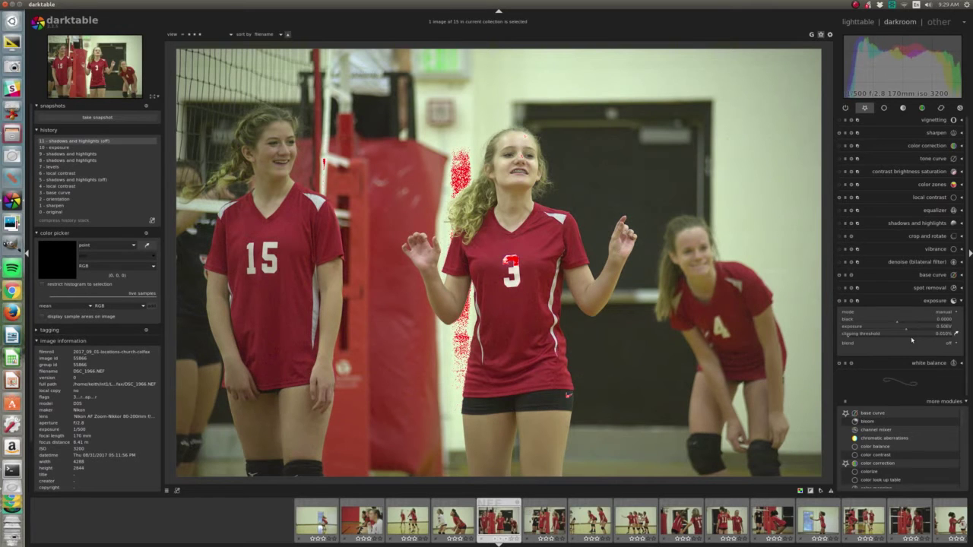
{"action": "scroll", "coordinate": [924, 331], "scroll_direction": "up", "scroll_amount": 1}
{"action": "scroll", "coordinate": [924, 329], "scroll_direction": "up", "scroll_amount": 4}
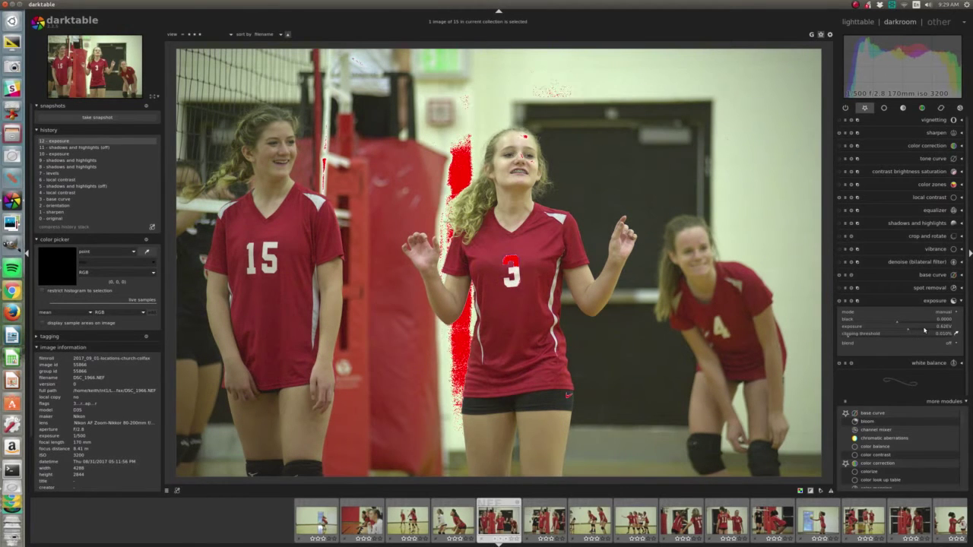
{"action": "scroll", "coordinate": [924, 330], "scroll_direction": "down", "scroll_amount": 1}
Set the exposure module's black level to 0.0040 and switch shadows and highlights back on
{"action": "scroll", "coordinate": [913, 324], "scroll_direction": "up", "scroll_amount": 5}
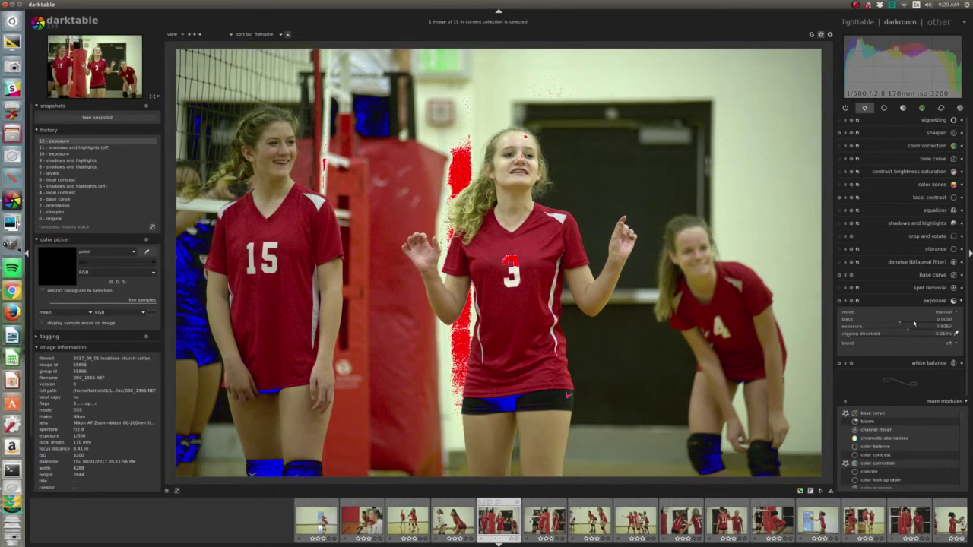
{"action": "scroll", "coordinate": [914, 324], "scroll_direction": "down", "scroll_amount": 1}
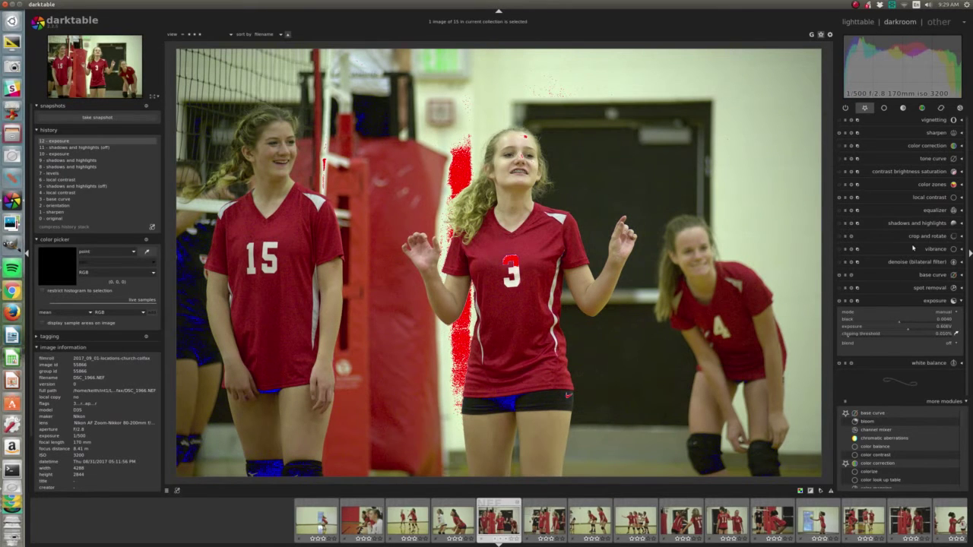
{"action": "left_click", "coordinate": [840, 225]}
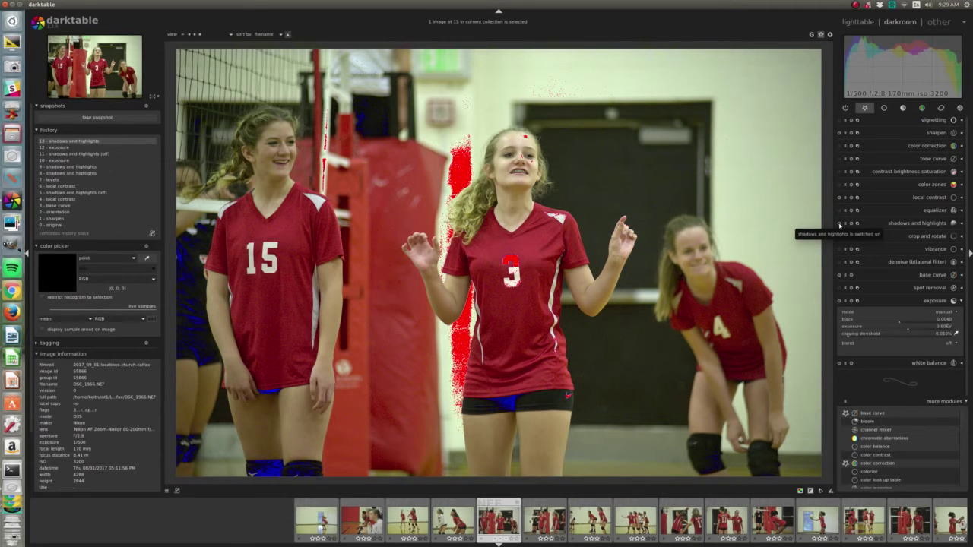
Sample player number 3's forehead in the tone curve module, raise that tone to about 60.1, and hide the over- and underexposure indicator
{"action": "left_click", "coordinate": [925, 160]}
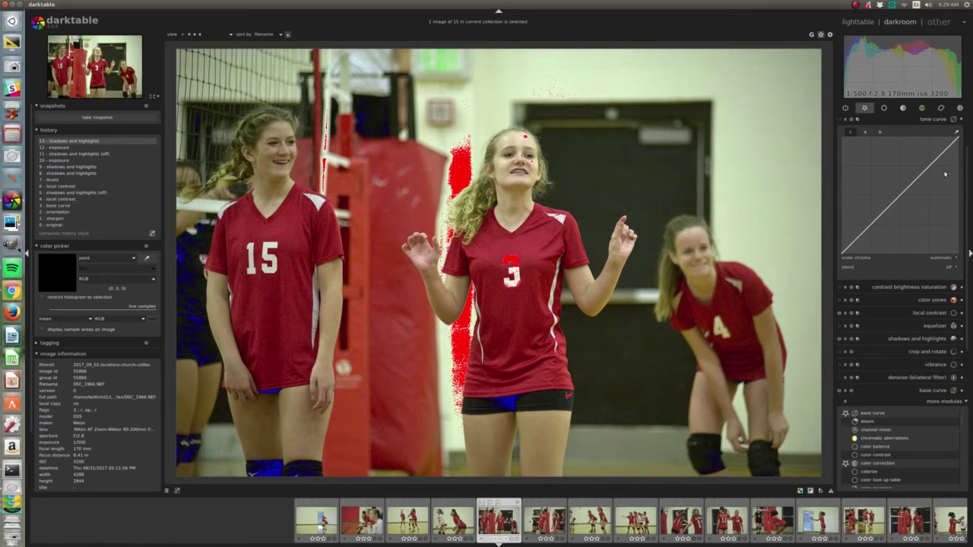
{"action": "left_click", "coordinate": [956, 133]}
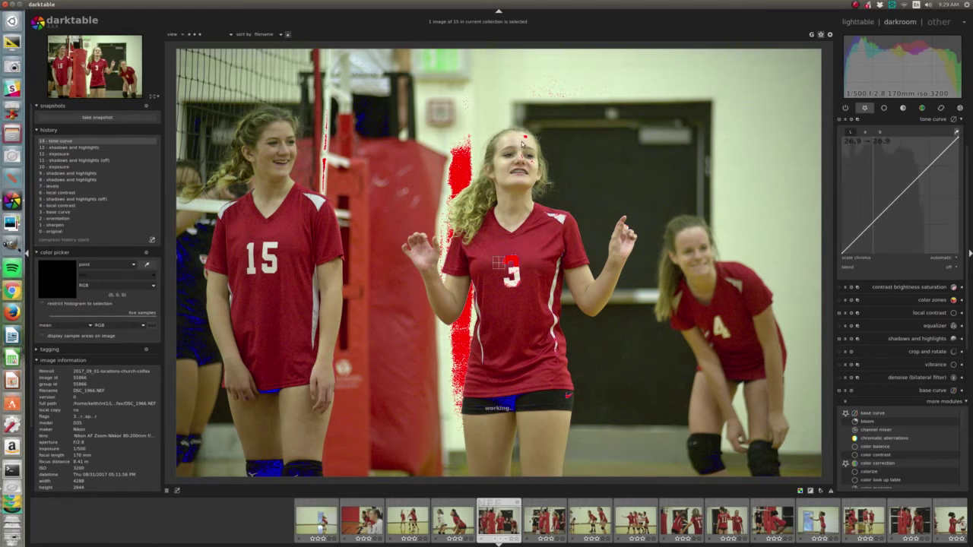
{"action": "left_click_drag", "start_coordinate": [906, 188], "coordinate": [907, 186]}
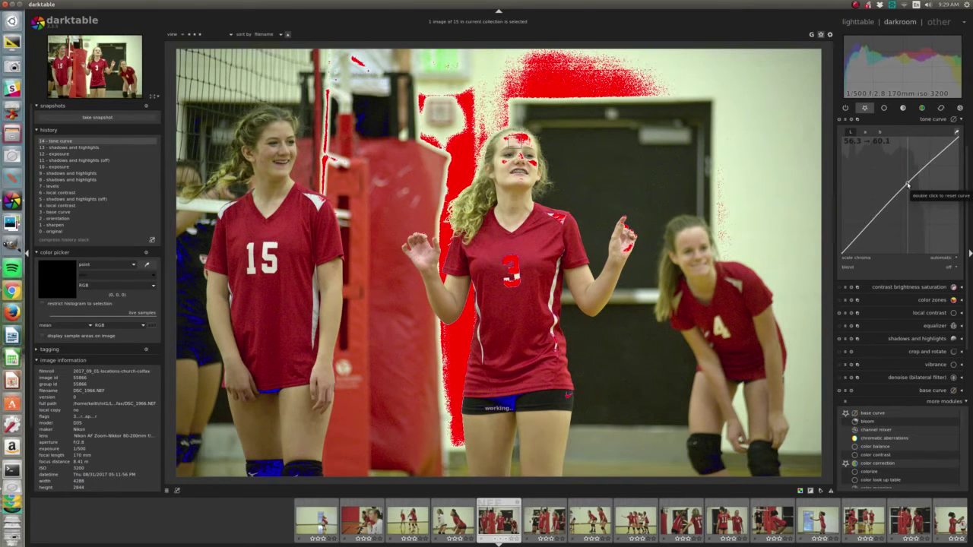
{"action": "left_click", "coordinate": [810, 491]}
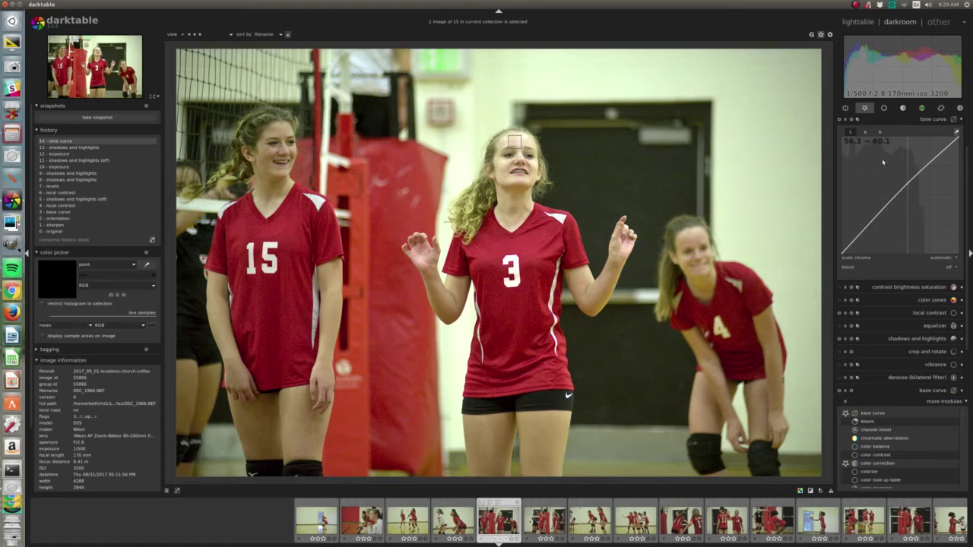
{"action": "left_click", "coordinate": [945, 121]}
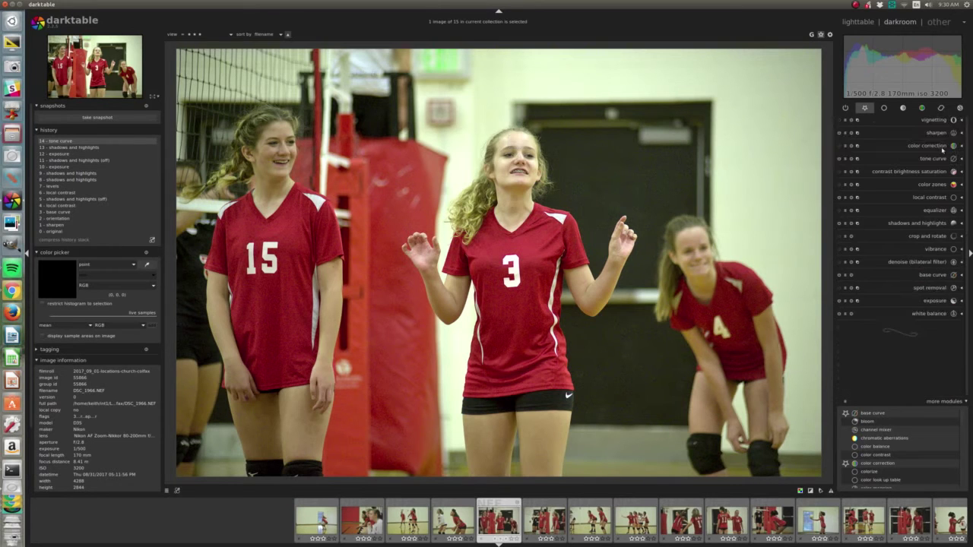
Expand the white balance module and choose the spot preset
{"action": "left_click", "coordinate": [924, 315]}
{"action": "left_click", "coordinate": [949, 354]}
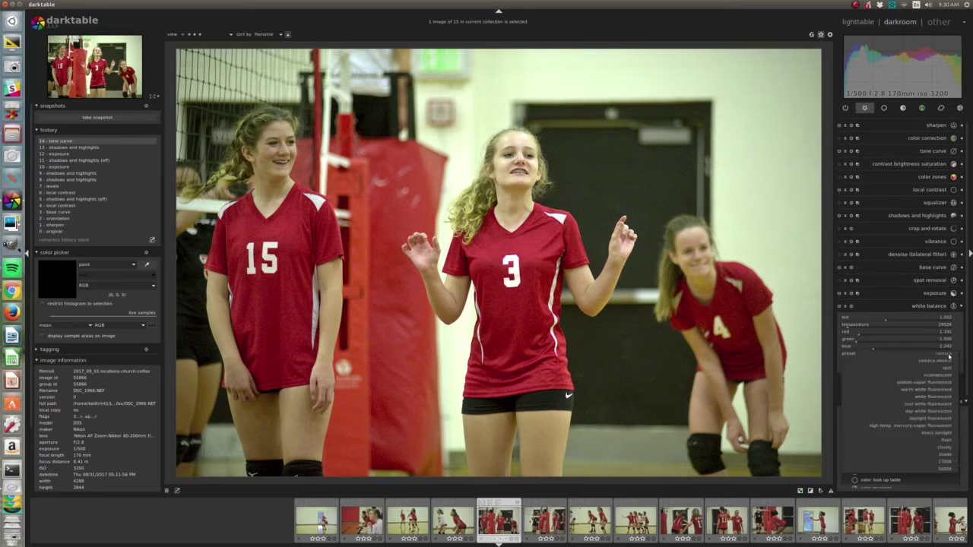
{"action": "left_click", "coordinate": [949, 368]}
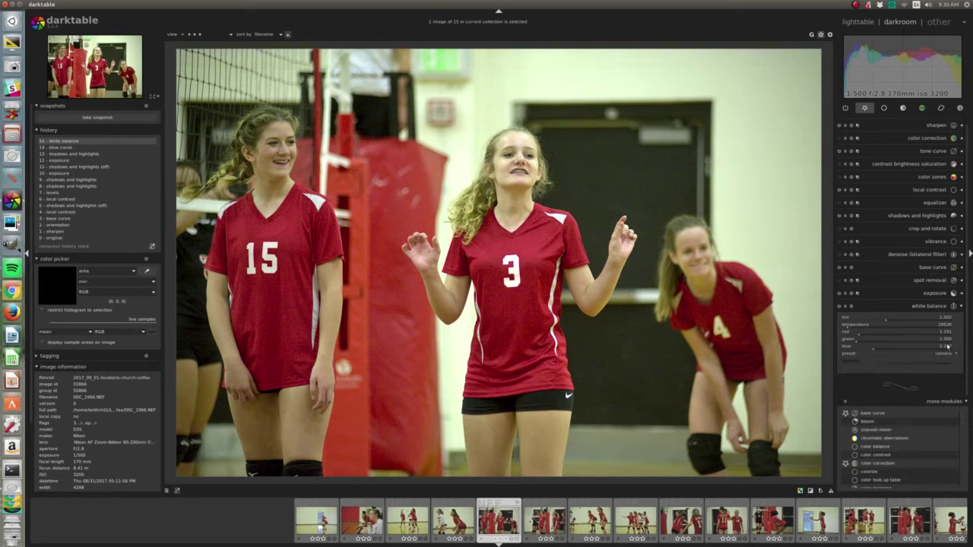
{"action": "left_click", "coordinate": [948, 352]}
{"action": "left_click", "coordinate": [948, 370]}
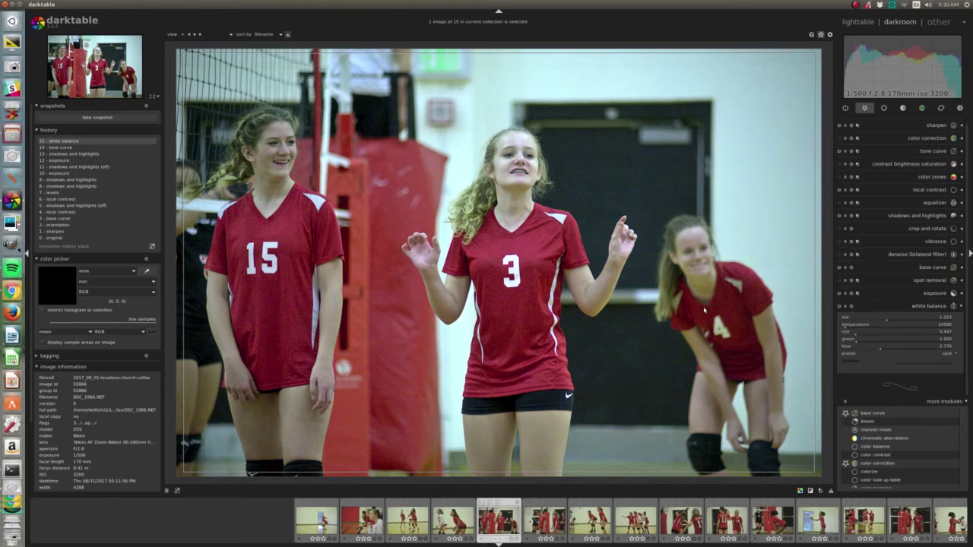
Sample the spot white balance from player 3's jersey number, her thigh, and finally the white wall above the door
{"action": "left_click", "coordinate": [513, 271]}
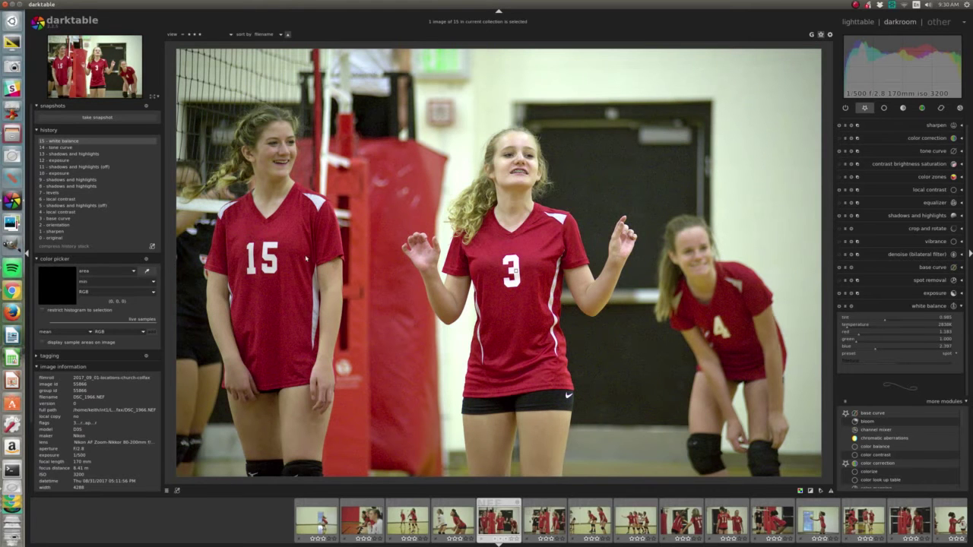
{"action": "left_click_drag", "start_coordinate": [524, 422], "coordinate": [549, 453]}
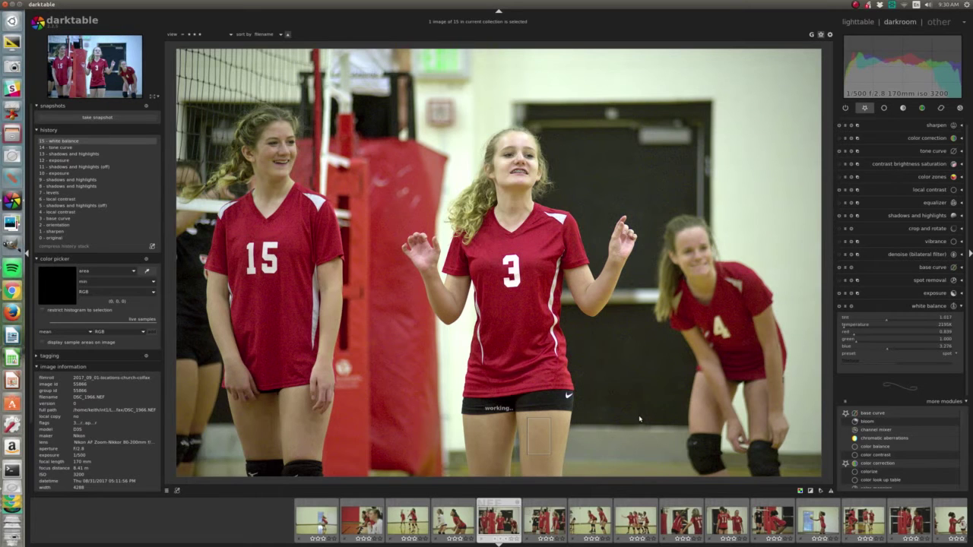
{"action": "left_click_drag", "start_coordinate": [633, 66], "coordinate": [711, 95]}
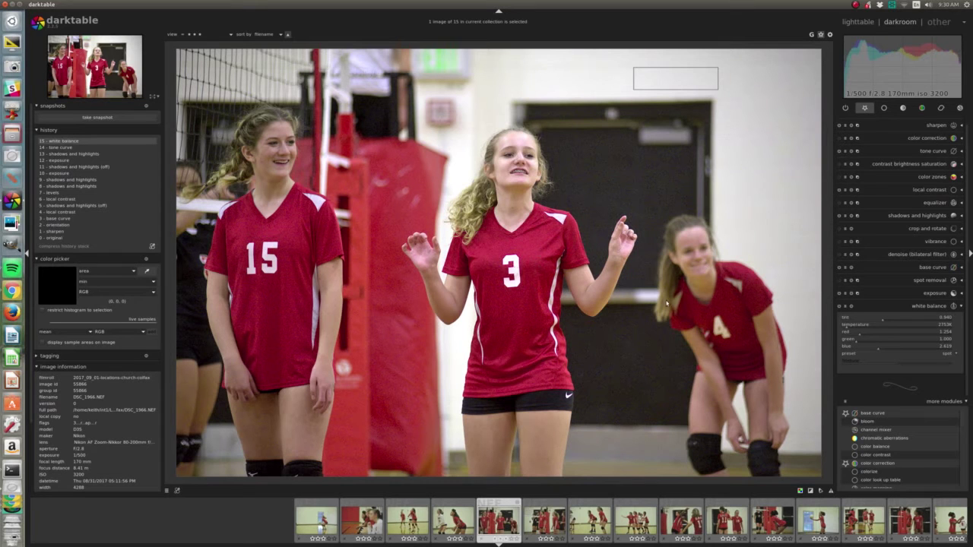
Fine-tune the white balance to a tint of 0.950 and a temperature of about 2582K
{"action": "scroll", "coordinate": [889, 316], "scroll_direction": "down", "scroll_amount": 1}
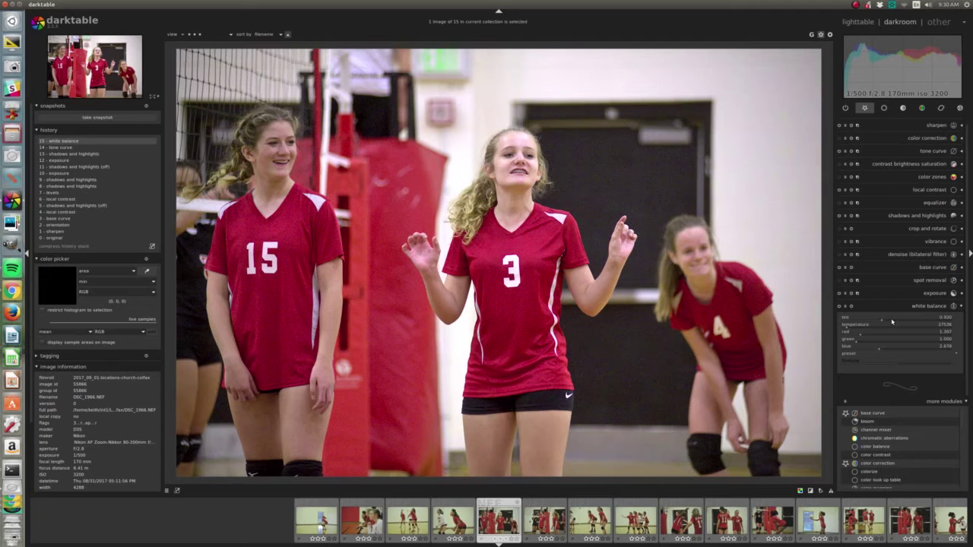
{"action": "scroll", "coordinate": [892, 322], "scroll_direction": "down", "scroll_amount": 1}
{"action": "scroll", "coordinate": [884, 328], "scroll_direction": "down", "scroll_amount": 1}
{"action": "scroll", "coordinate": [885, 328], "scroll_direction": "down", "scroll_amount": 1}
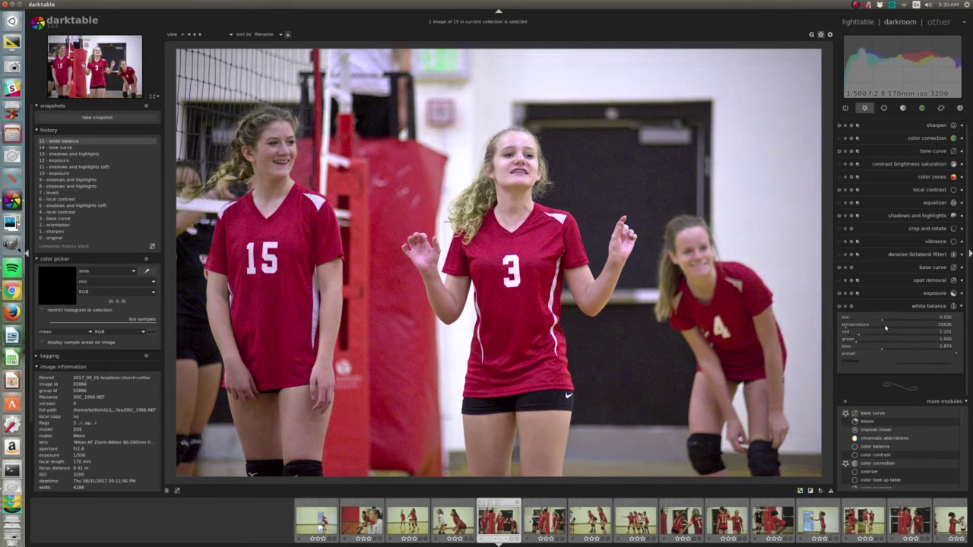
{"action": "scroll", "coordinate": [885, 328], "scroll_direction": "down", "scroll_amount": 1}
{"action": "scroll", "coordinate": [885, 328], "scroll_direction": "up", "scroll_amount": 1}
{"action": "scroll", "coordinate": [887, 323], "scroll_direction": "up", "scroll_amount": 1}
{"action": "scroll", "coordinate": [886, 322], "scroll_direction": "up", "scroll_amount": 1}
{"action": "scroll", "coordinate": [873, 336], "scroll_direction": "down", "scroll_amount": 1}
{"action": "scroll", "coordinate": [869, 336], "scroll_direction": "down", "scroll_amount": 1}
{"action": "scroll", "coordinate": [869, 337], "scroll_direction": "down", "scroll_amount": 1}
Try the bilateral denoise filter, compare its effect on a close-up of player number 3, and switch it off again
{"action": "left_click", "coordinate": [840, 256]}
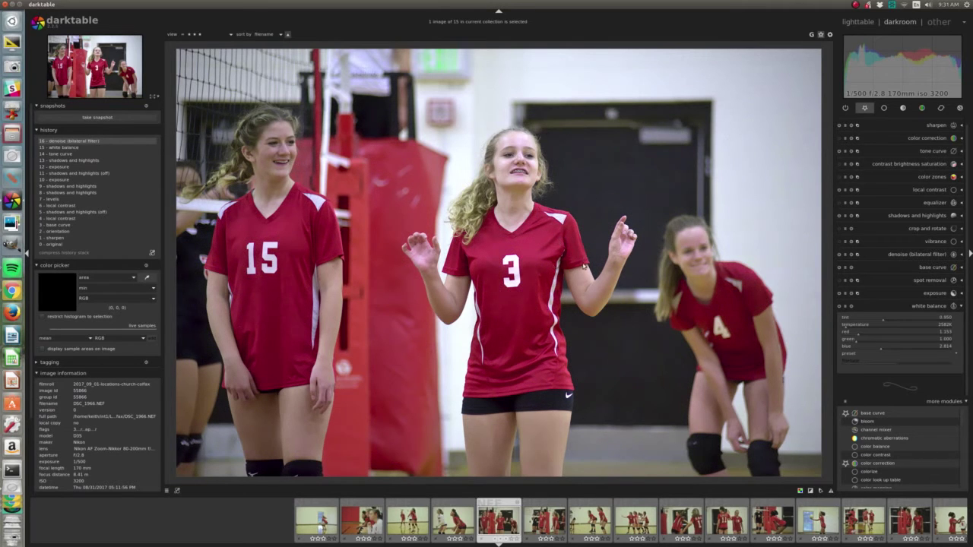
{"action": "scroll", "coordinate": [586, 180], "scroll_direction": "up", "scroll_amount": 2}
{"action": "scroll", "coordinate": [587, 179], "scroll_direction": "up", "scroll_amount": 1}
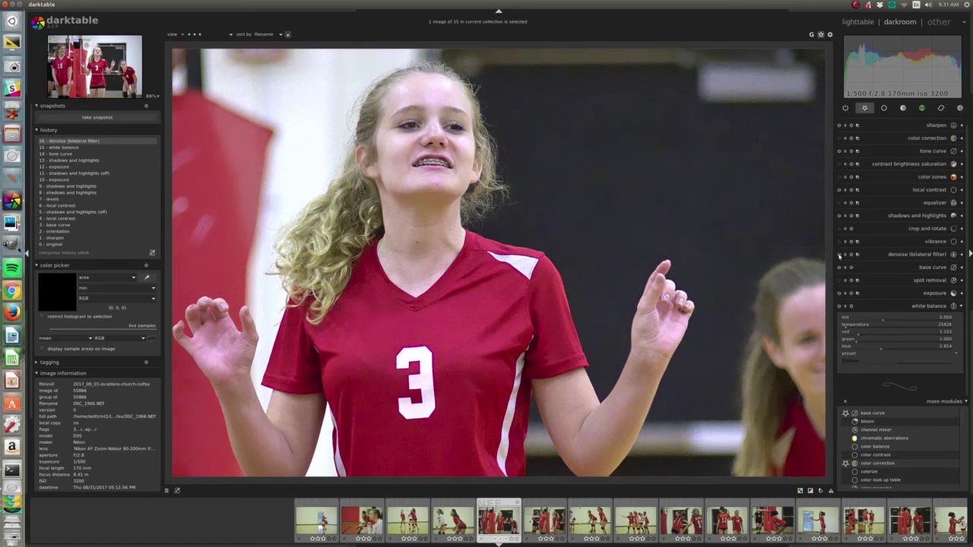
{"action": "left_click", "coordinate": [839, 256]}
Try a denoising preset in the equalizer with the mix reduced to 0.800, and switch the equalizer off
{"action": "left_click", "coordinate": [927, 203]}
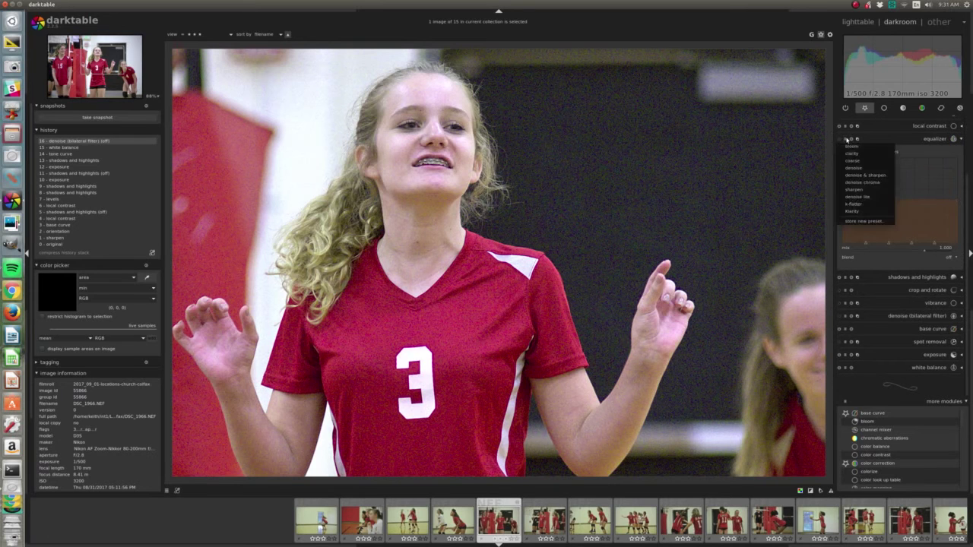
{"action": "left_click", "coordinate": [846, 140]}
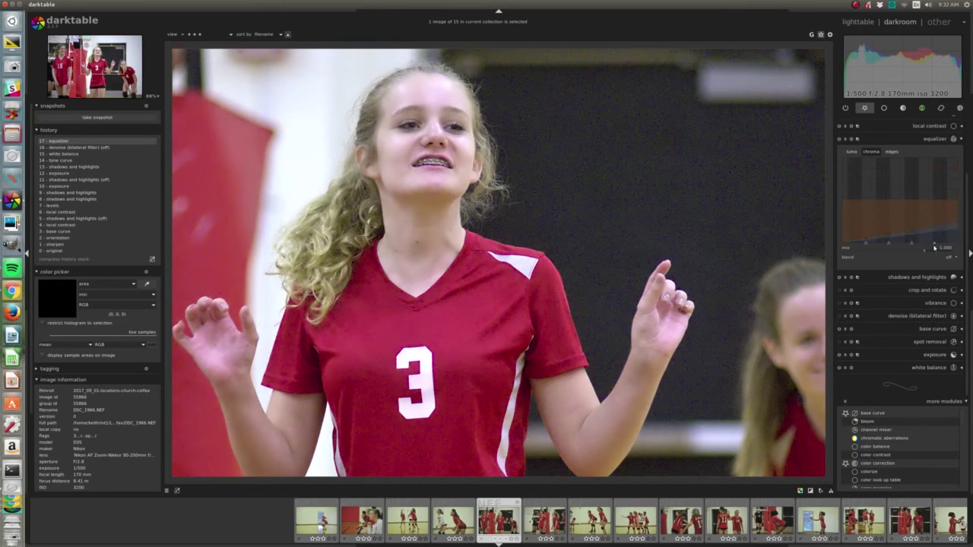
{"action": "left_click_drag", "start_coordinate": [911, 252], "coordinate": [894, 251]}
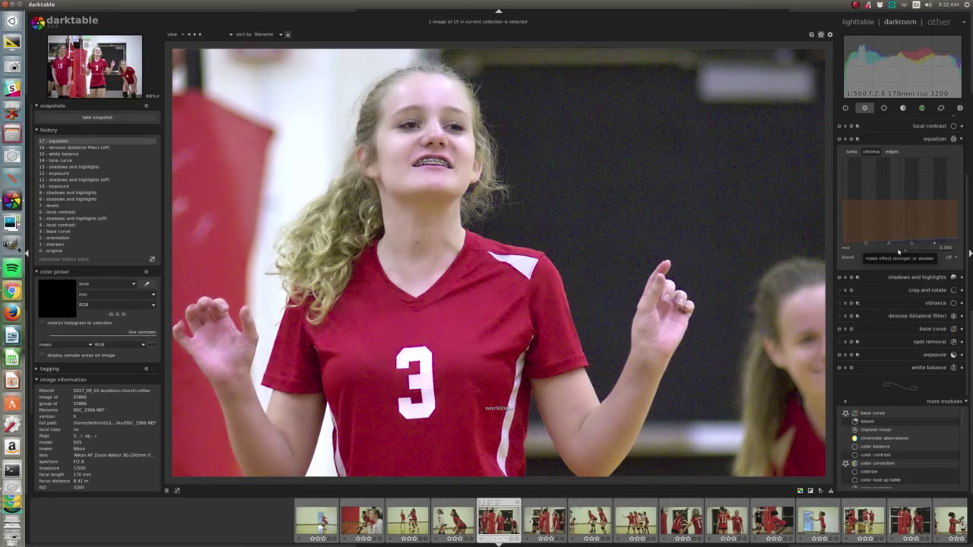
{"action": "scroll", "coordinate": [899, 252], "scroll_direction": "up", "scroll_amount": 5}
{"action": "left_click", "coordinate": [840, 139]}
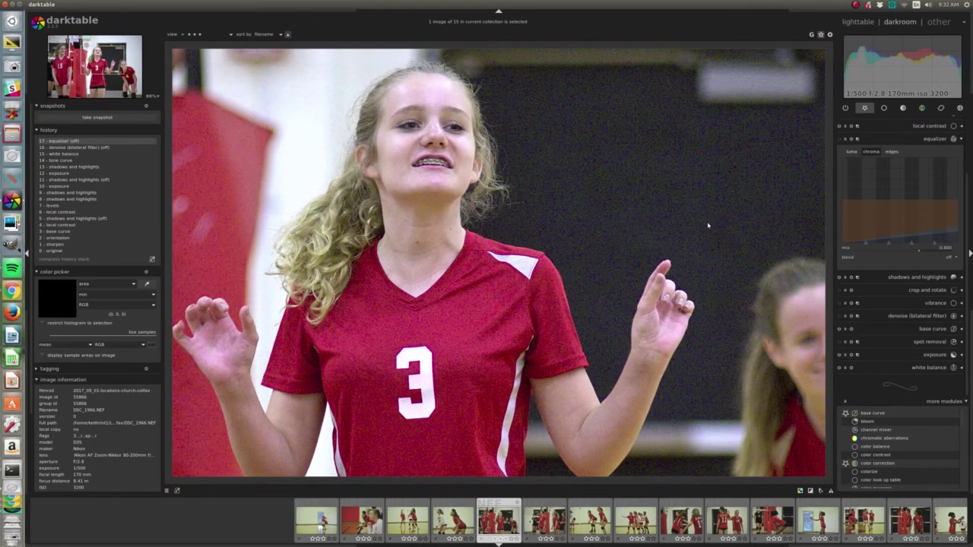
{"action": "scroll", "coordinate": [652, 261], "scroll_direction": "down", "scroll_amount": 5}
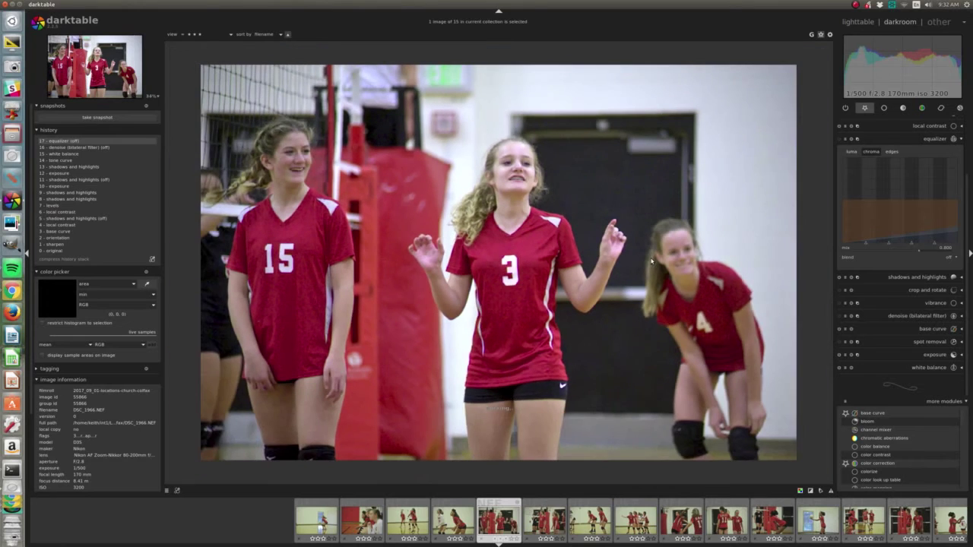
{"action": "scroll", "coordinate": [649, 260], "scroll_direction": "down", "scroll_amount": 1}
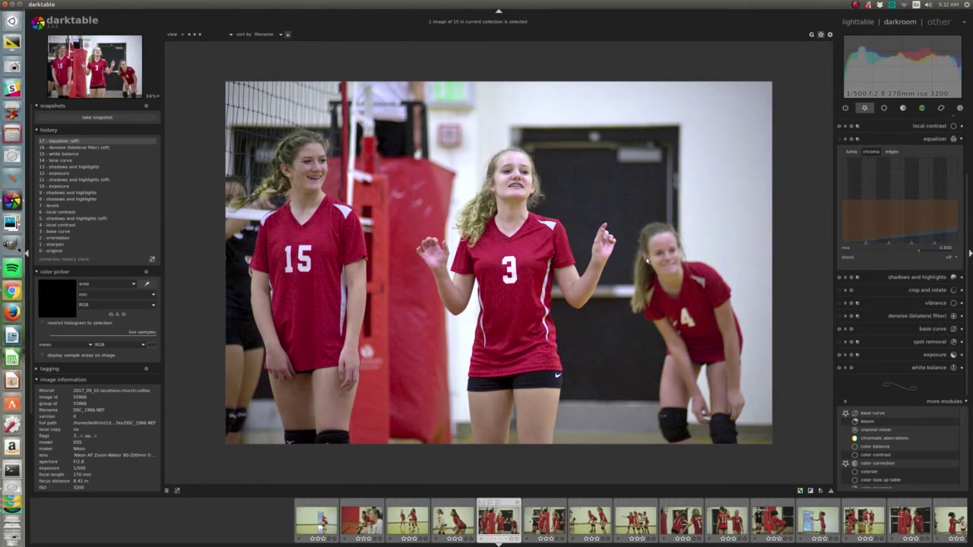
{"action": "left_click", "coordinate": [859, 22]}
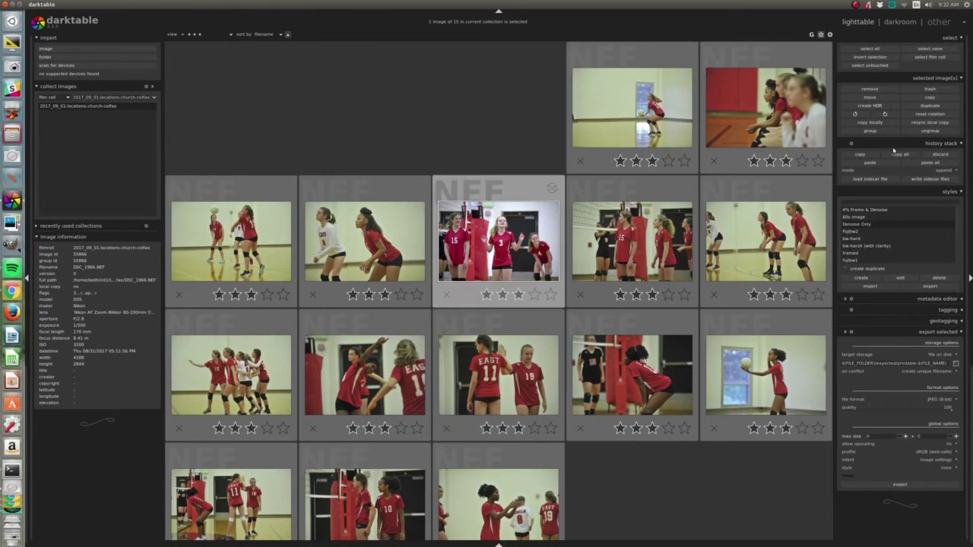
{"action": "left_click", "coordinate": [875, 163]}
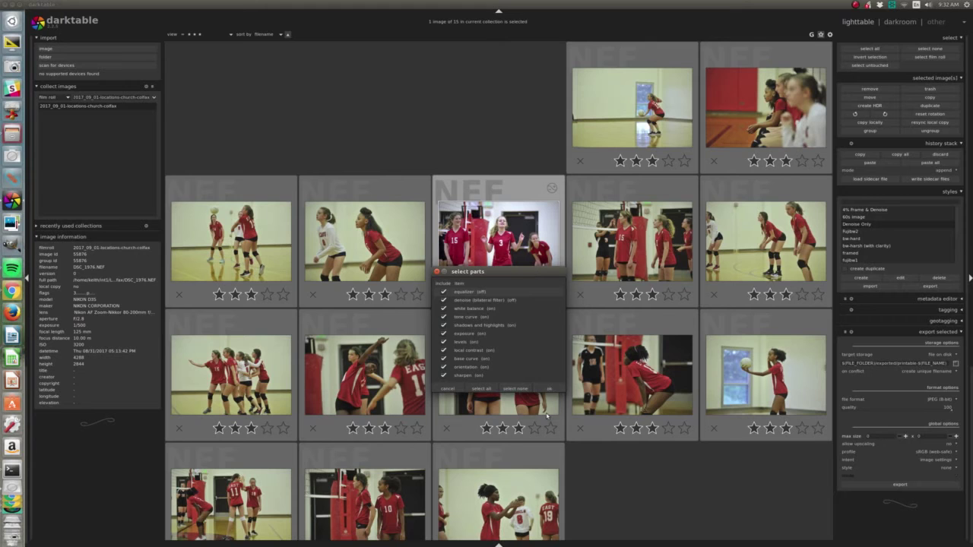
{"action": "left_click", "coordinate": [447, 388]}
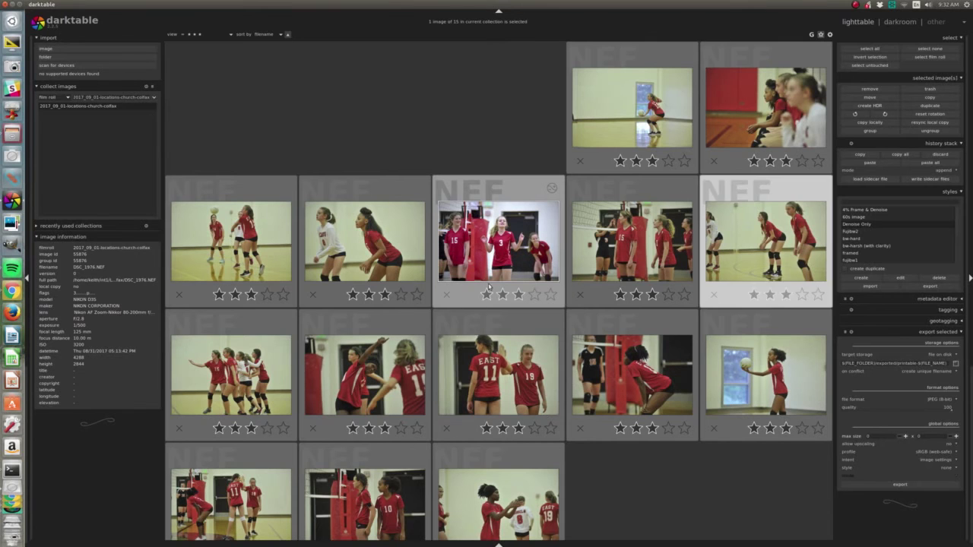
{"action": "key", "text": "d"}
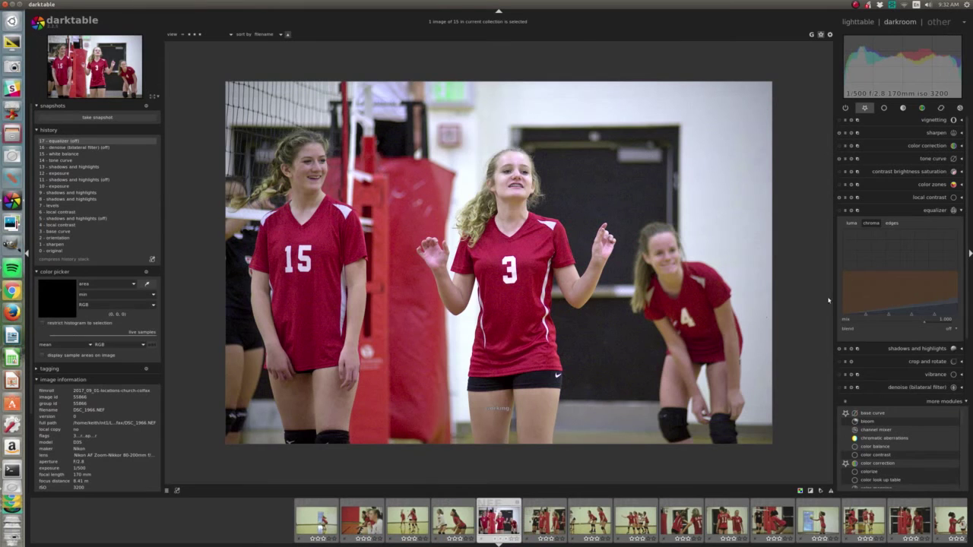
Expand the local contrast module and raise its detail to about 0.11
{"action": "left_click", "coordinate": [932, 198]}
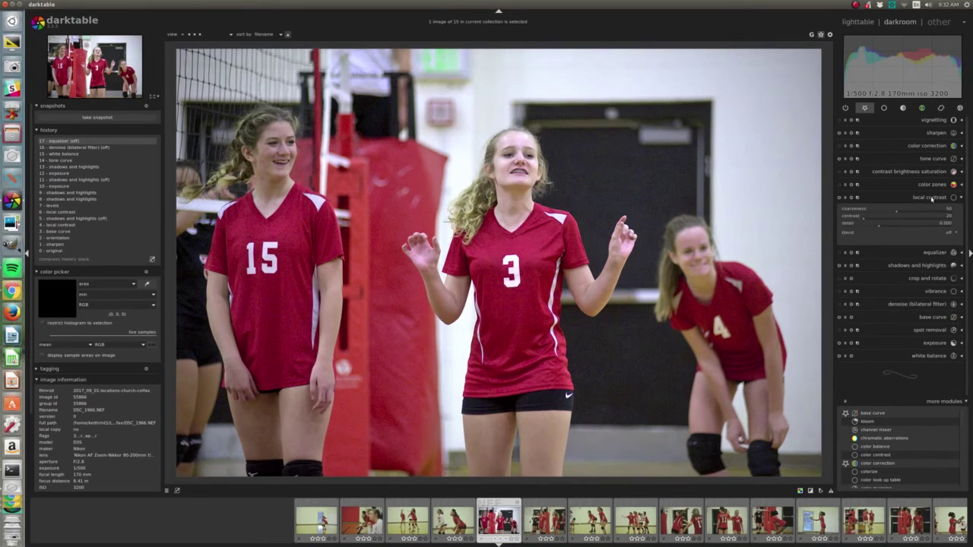
{"action": "left_click", "coordinate": [900, 226]}
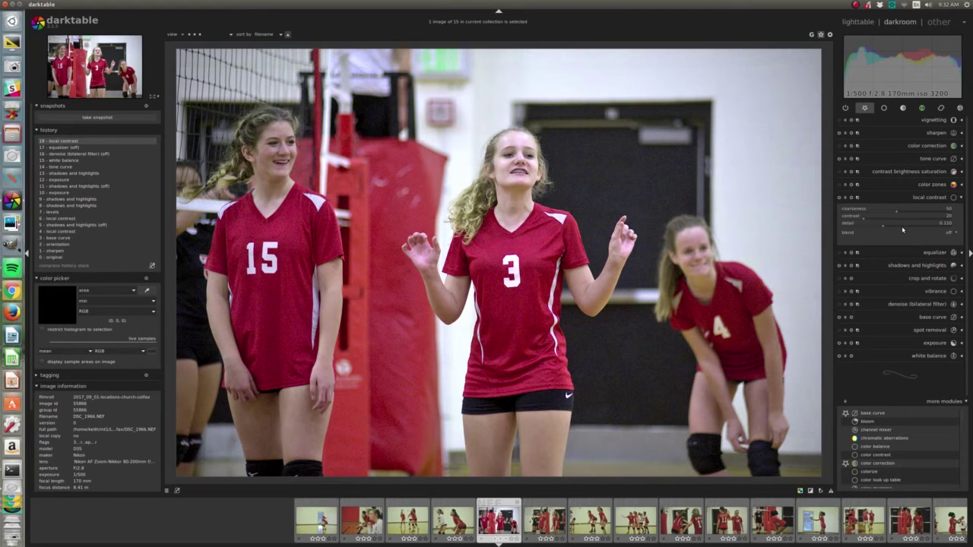
{"action": "scroll", "coordinate": [897, 226], "scroll_direction": "up", "scroll_amount": 1}
Raise the saturation to 0.15 in the contrast brightness saturation module
{"action": "left_click", "coordinate": [903, 172]}
{"action": "scroll", "coordinate": [908, 202], "scroll_direction": "up", "scroll_amount": 1}
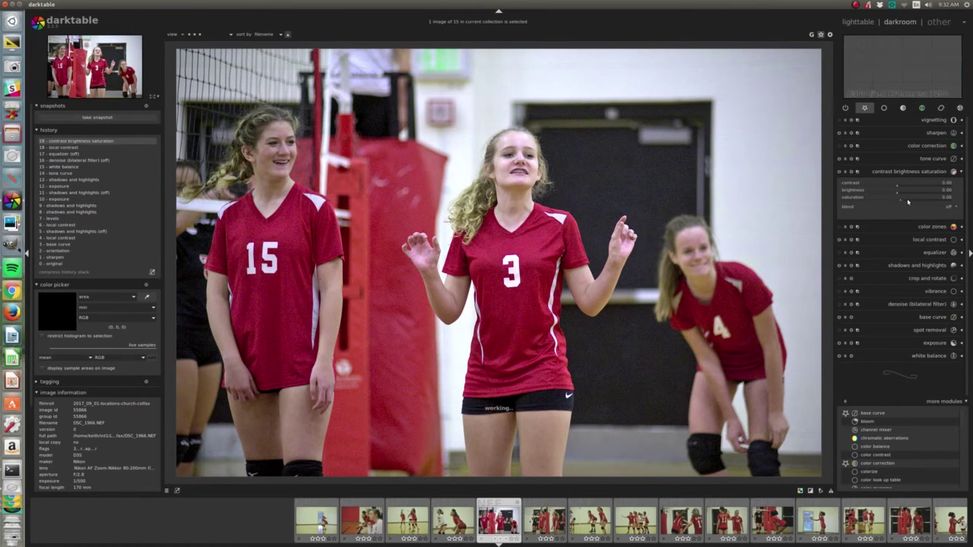
{"action": "scroll", "coordinate": [910, 201], "scroll_direction": "up", "scroll_amount": 2}
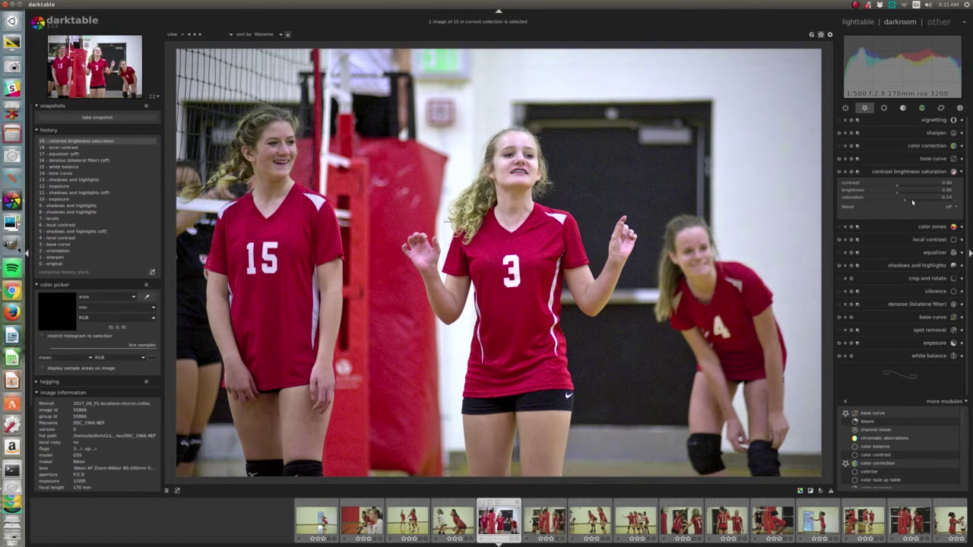
{"action": "scroll", "coordinate": [912, 202], "scroll_direction": "up", "scroll_amount": 2}
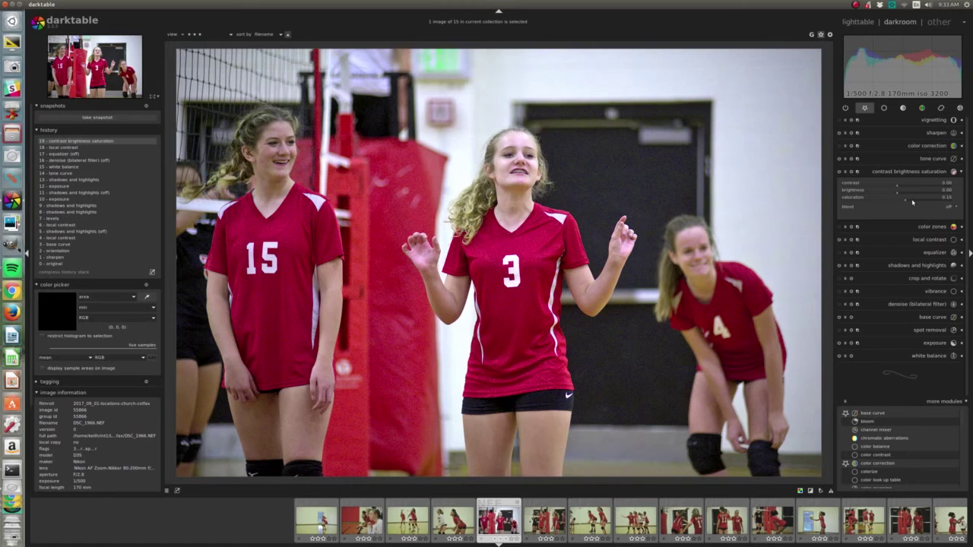
Set the sharpen module's amount to 0.680 and switch on the hot pixels correction
{"action": "left_click", "coordinate": [906, 136]}
{"action": "scroll", "coordinate": [891, 153], "scroll_direction": "up", "scroll_amount": 1}
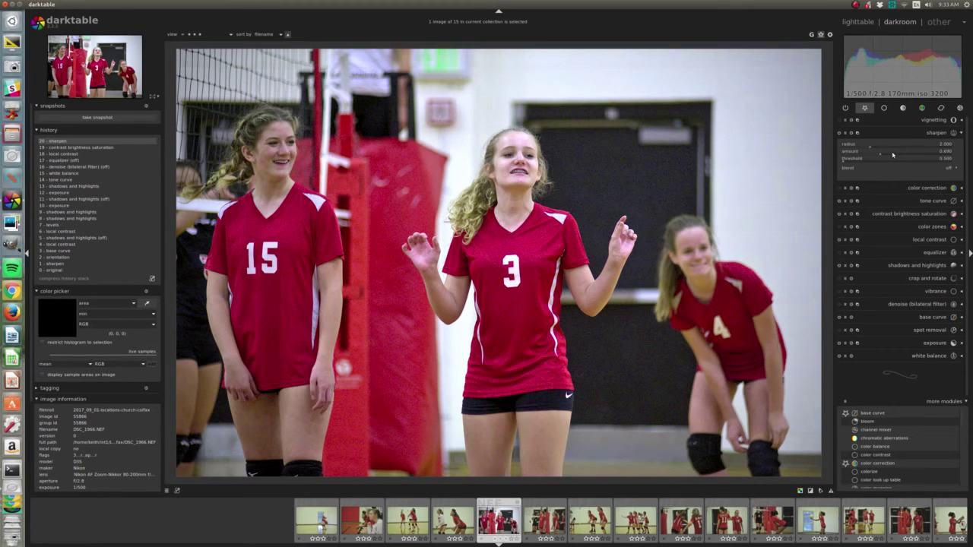
{"action": "scroll", "coordinate": [893, 154], "scroll_direction": "up", "scroll_amount": 3}
{"action": "scroll", "coordinate": [893, 154], "scroll_direction": "down", "scroll_amount": 3}
{"action": "left_click", "coordinate": [941, 108]}
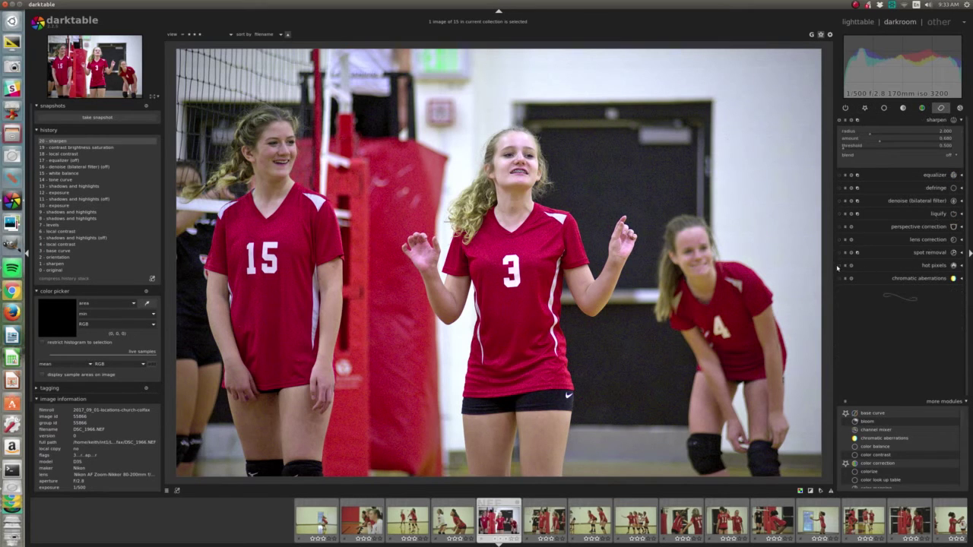
{"action": "left_click", "coordinate": [840, 265]}
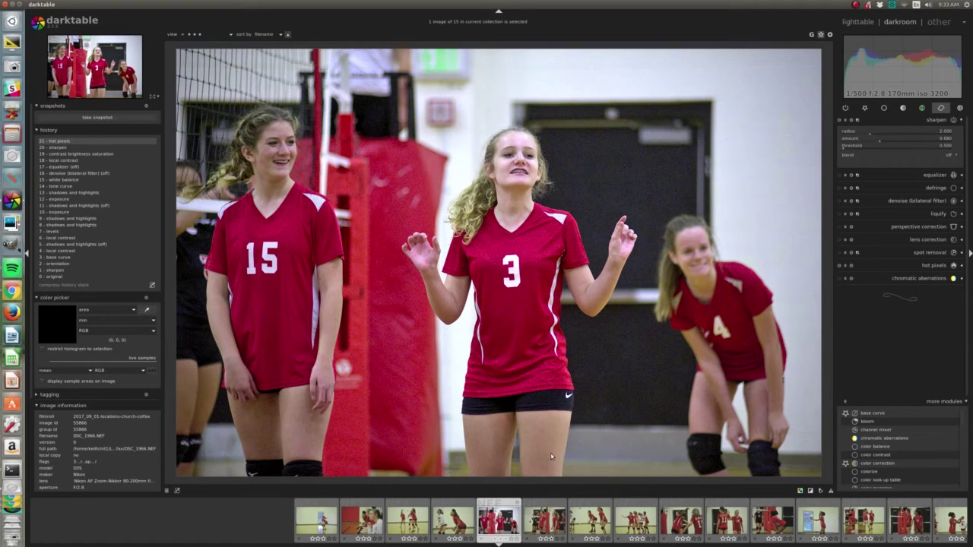
Return to the favourite modules, test bilateral denoise once more on the whole photo, and switch it off
{"action": "left_click", "coordinate": [864, 108]}
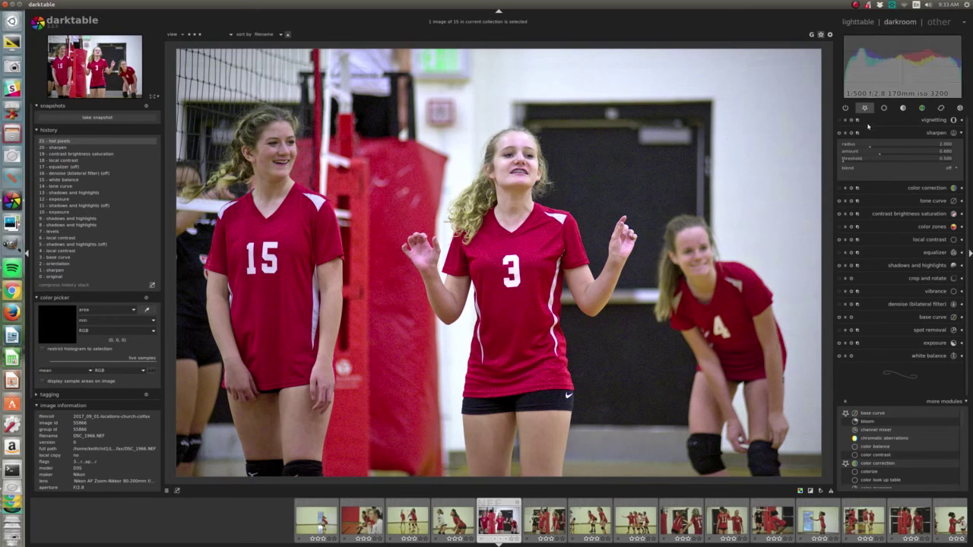
{"action": "left_click", "coordinate": [840, 304]}
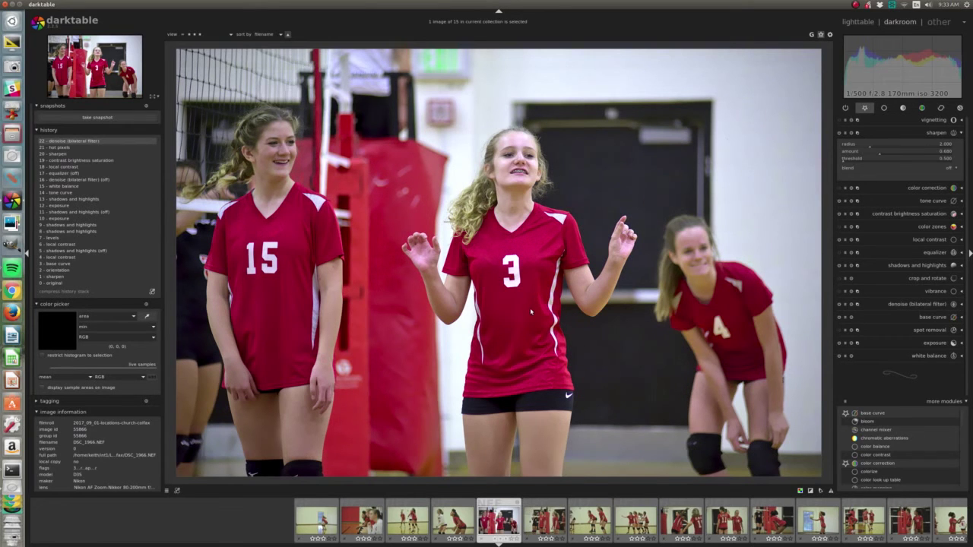
{"action": "left_click", "coordinate": [840, 304]}
Return to the lighttable and copy the history stack of DSC_1966.NEF with all parts included
{"action": "key", "text": "l"}
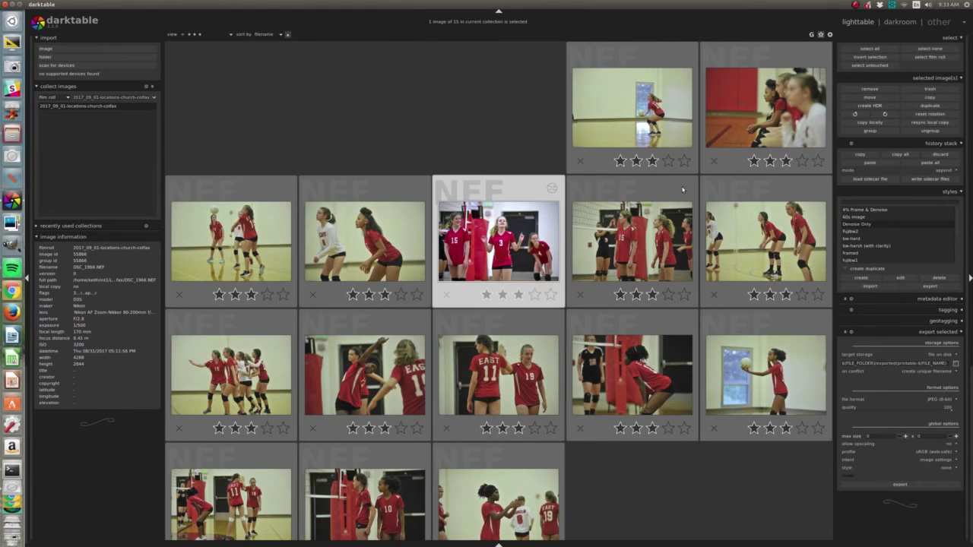
{"action": "left_click", "coordinate": [860, 154]}
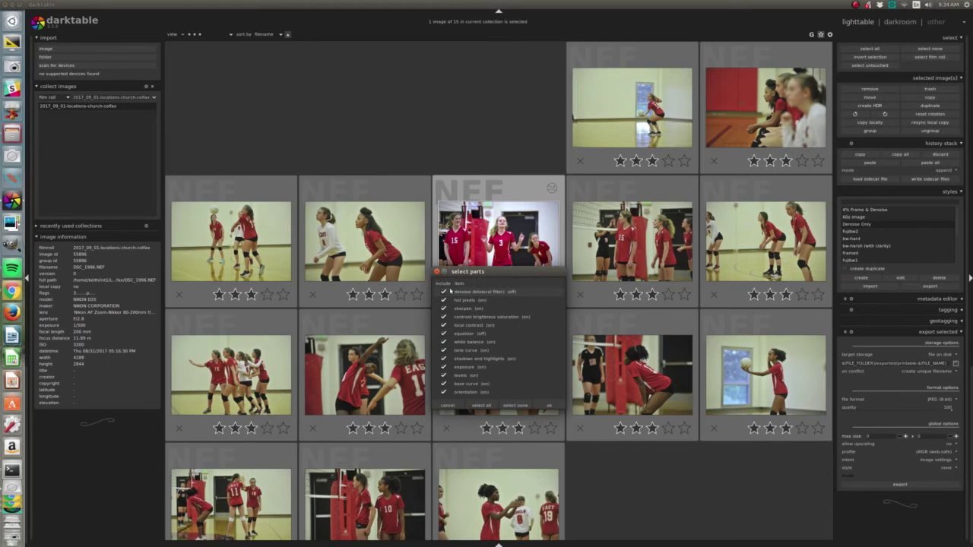
{"action": "left_click", "coordinate": [549, 406]}
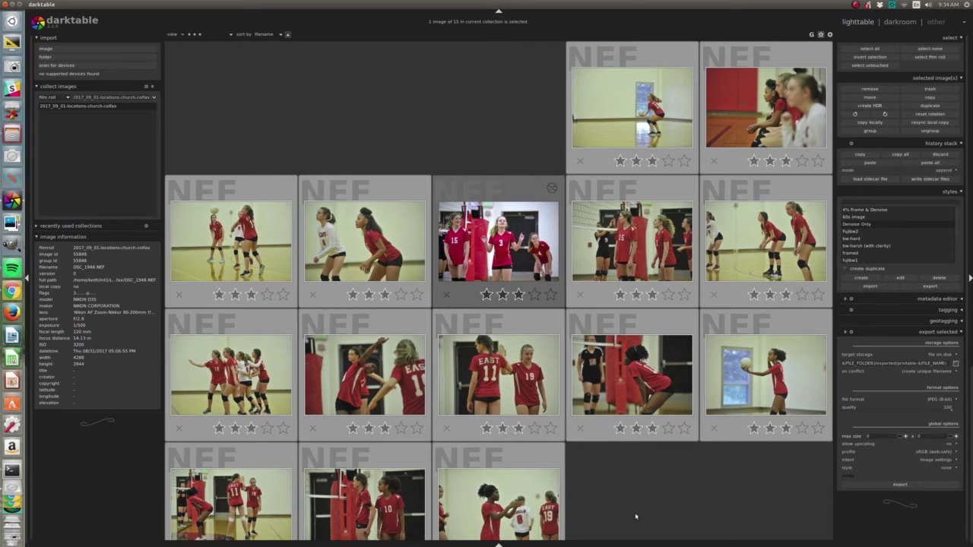
Invert the selection and paste the copied history stack, with all parts included, onto every other image in the collection
{"action": "key", "text": "ctrl+i"}
{"action": "left_click", "coordinate": [872, 163]}
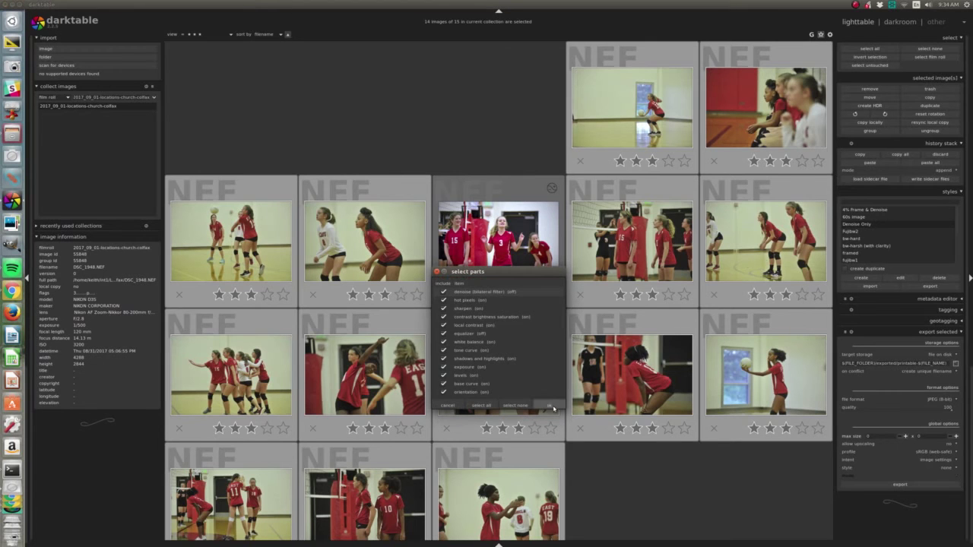
{"action": "left_click", "coordinate": [549, 406]}
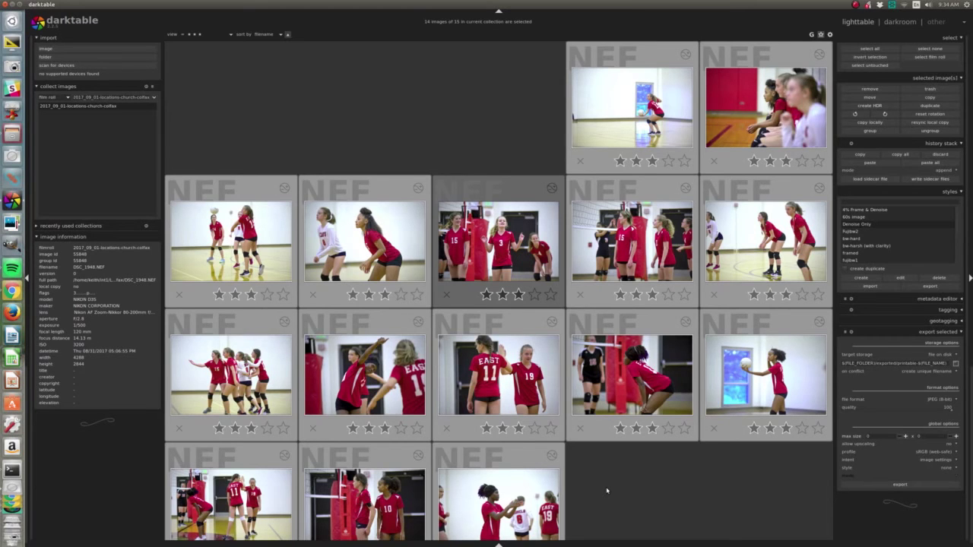
Review the pasted edits across the collection, viewing the photos enlarged one by one from DSC_1948.NEF through DSC_2020.NEF
{"action": "scroll", "coordinate": [606, 491], "scroll_direction": "down", "scroll_amount": 1}
{"action": "scroll", "coordinate": [606, 490], "scroll_direction": "up", "scroll_amount": 1}
{"action": "scroll", "coordinate": [606, 490], "scroll_direction": "down", "scroll_amount": 1}
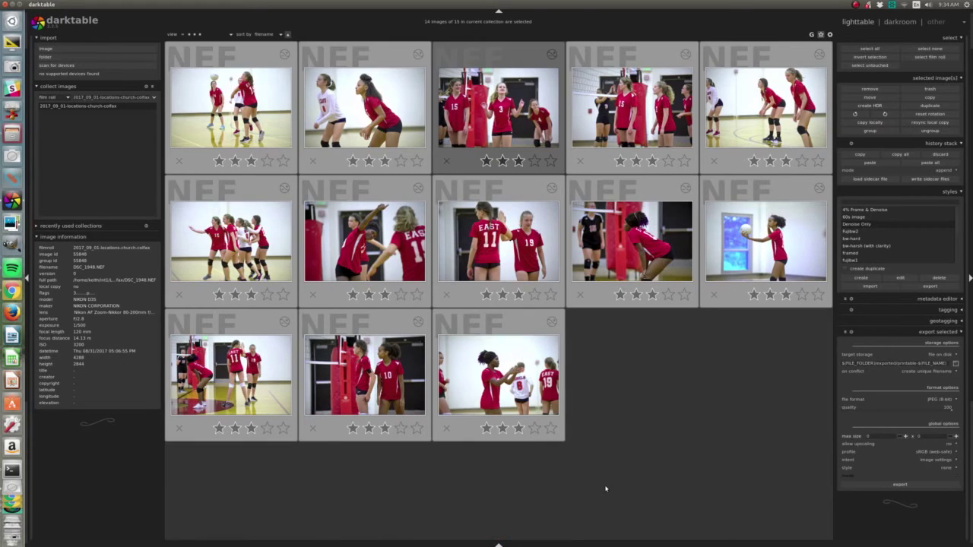
{"action": "scroll", "coordinate": [606, 489], "scroll_direction": "up", "scroll_amount": 1}
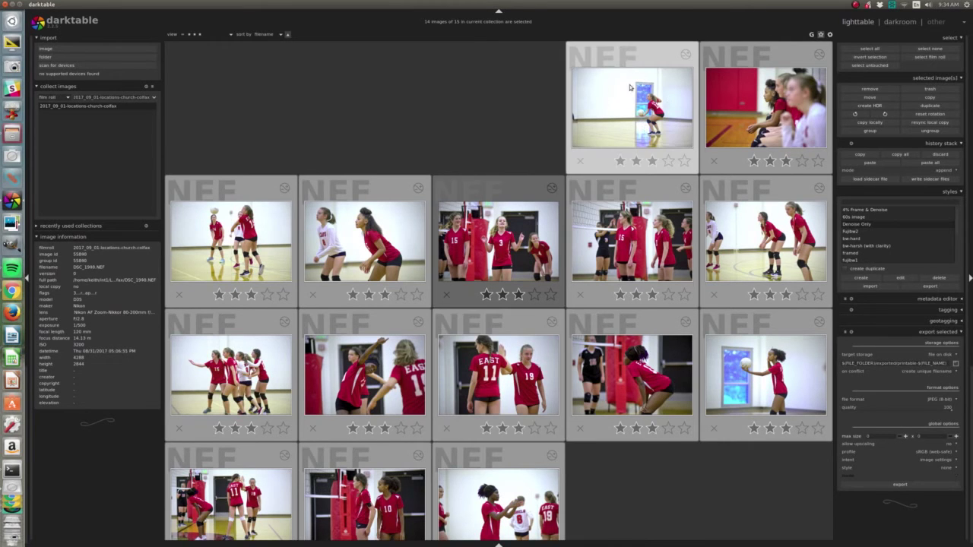
{"action": "key", "text": "w"}
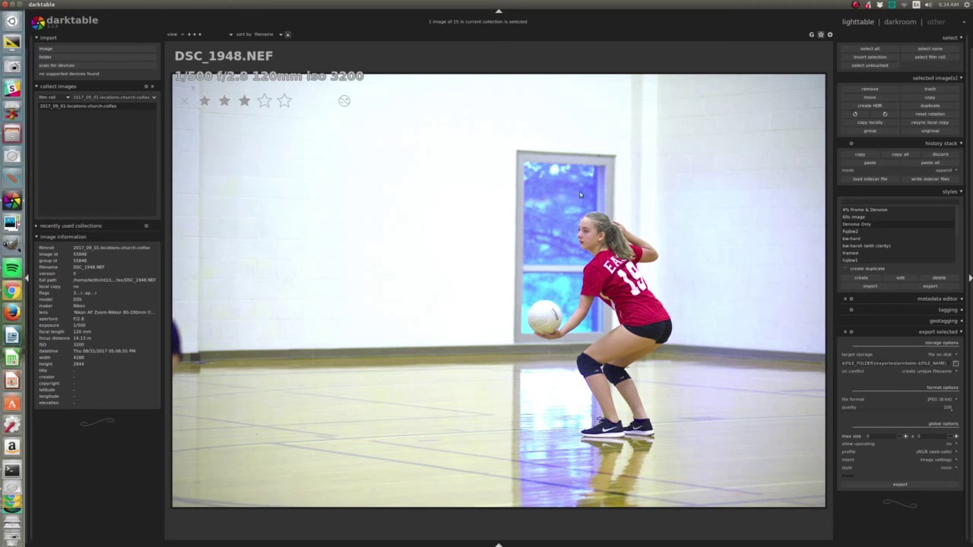
{"action": "key", "text": "Right"}
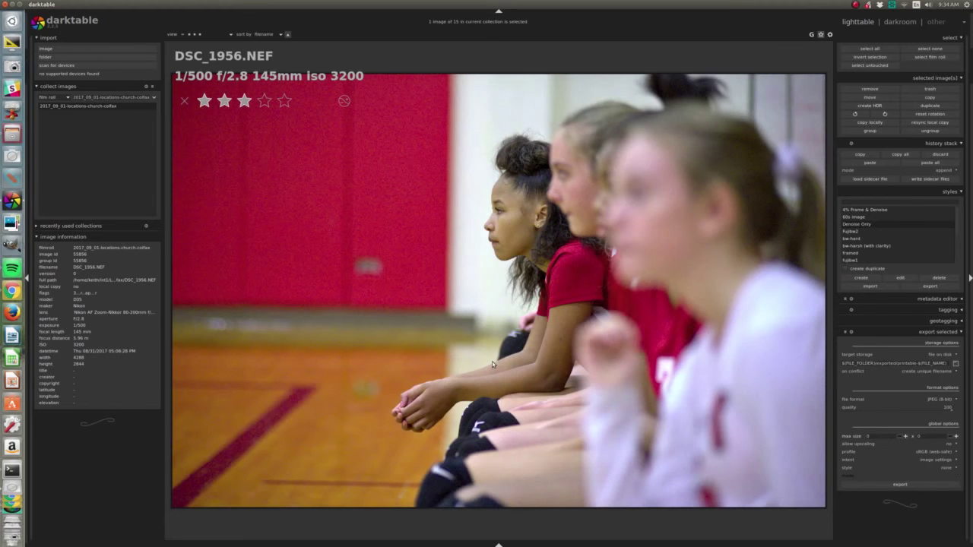
{"action": "key", "text": "Right"}
{"action": "key", "text": "Right"}
{"action": "key", "text": "Right"}
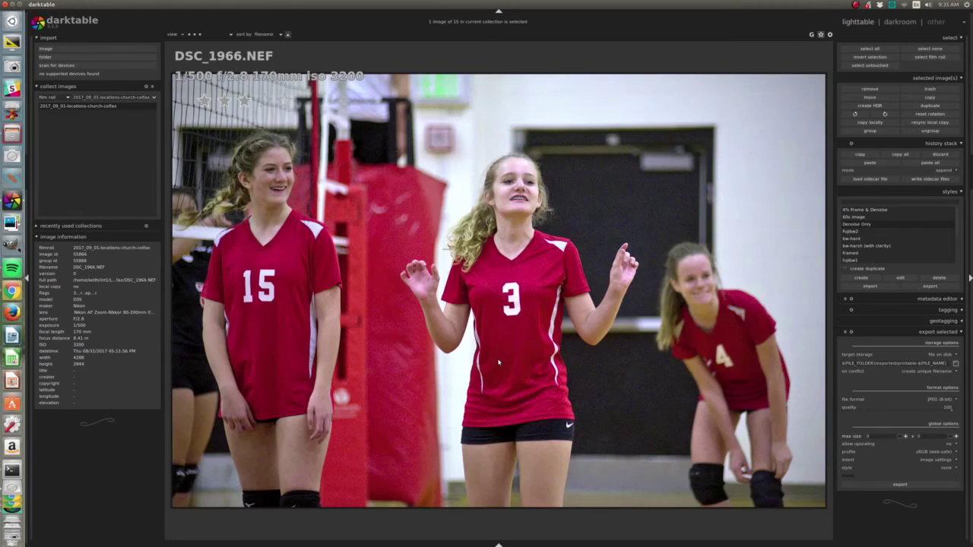
{"action": "key", "text": "Right"}
{"action": "key", "text": "Right"}
{"action": "key", "text": "Right"}
{"action": "key", "text": "Right"}
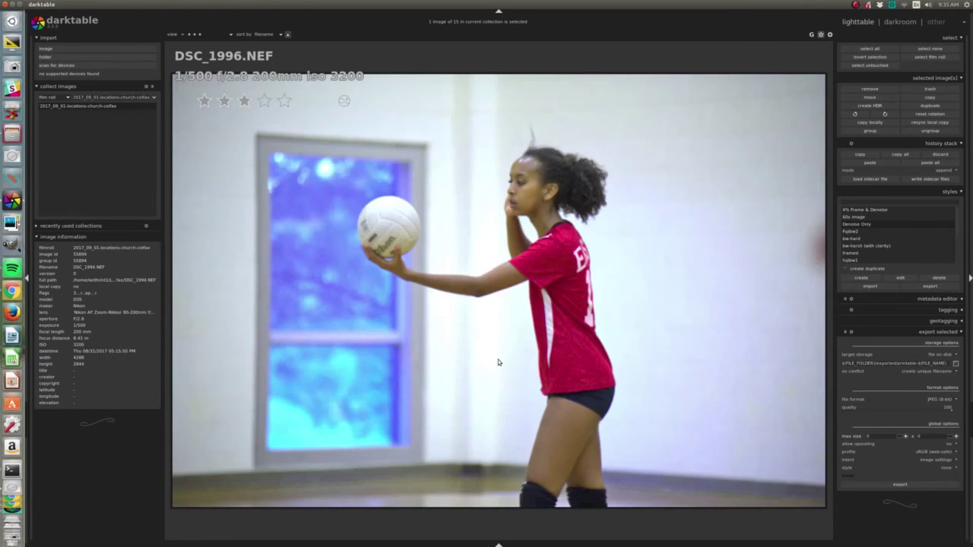
{"action": "key", "text": "Right"}
{"action": "key", "text": "Right"}
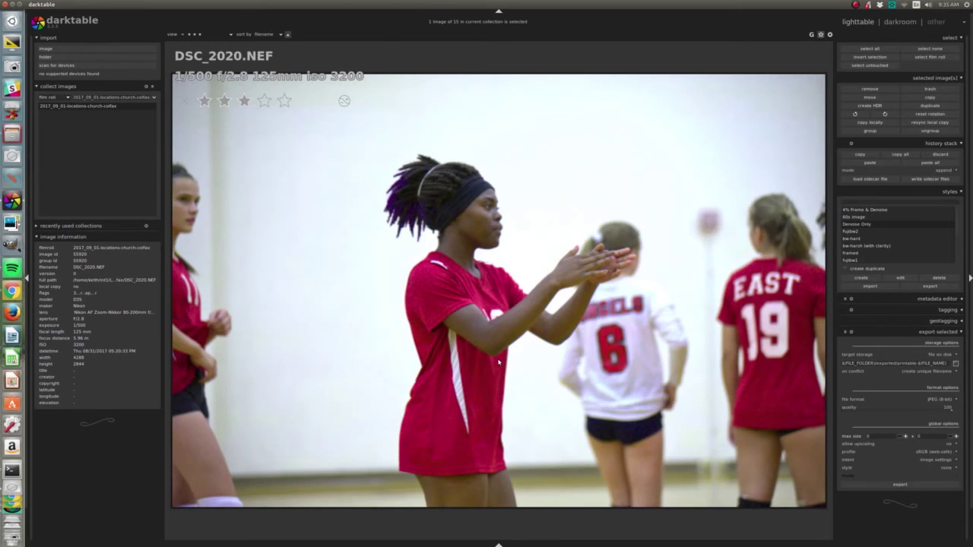
{"action": "key", "text": "Escape"}
Open DSC_1948.NEF in the darkroom and crop it at 5x7 aspect to about 3142 pixels wide around the serving player
{"action": "scroll", "coordinate": [552, 277], "scroll_direction": "down", "scroll_amount": 2}
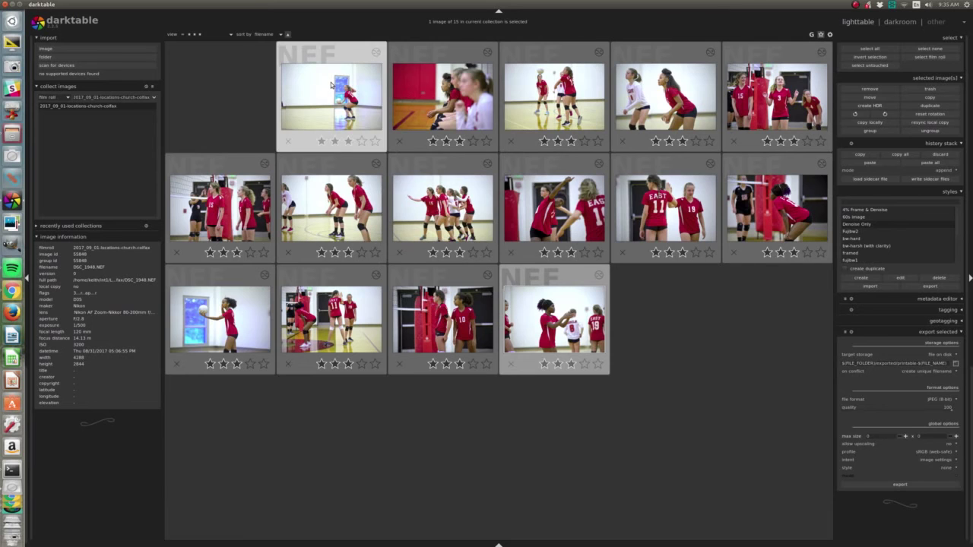
{"action": "scroll", "coordinate": [330, 84], "scroll_direction": "up", "scroll_amount": 2}
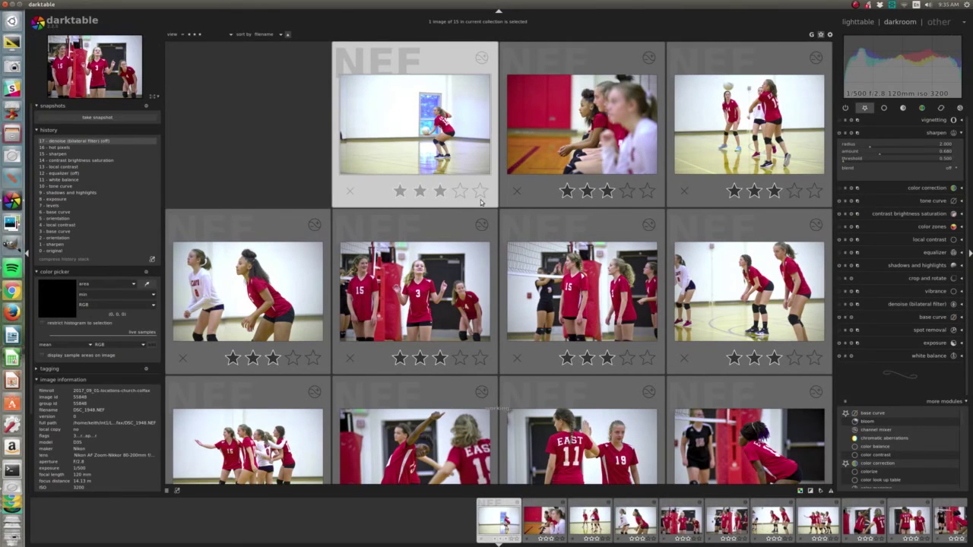
{"action": "key", "text": "w"}
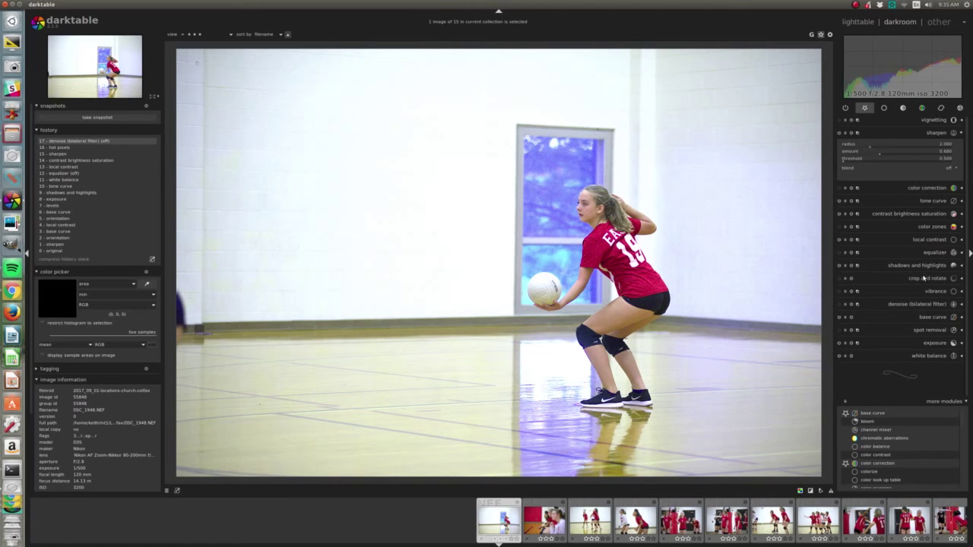
{"action": "left_click", "coordinate": [926, 279]}
{"action": "left_click_drag", "start_coordinate": [776, 95], "coordinate": [715, 158]}
{"action": "left_click_drag", "start_coordinate": [507, 363], "coordinate": [559, 339]}
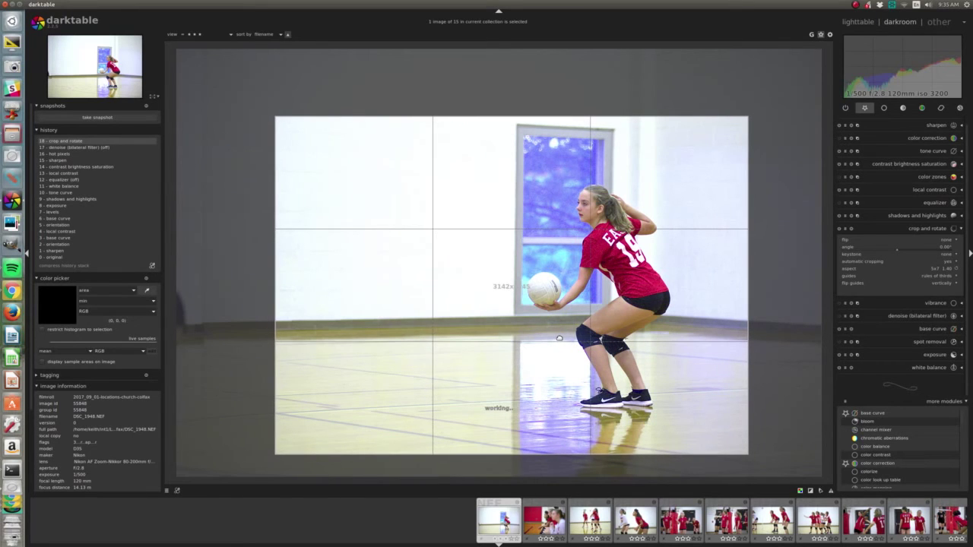
{"action": "left_click", "coordinate": [925, 228]}
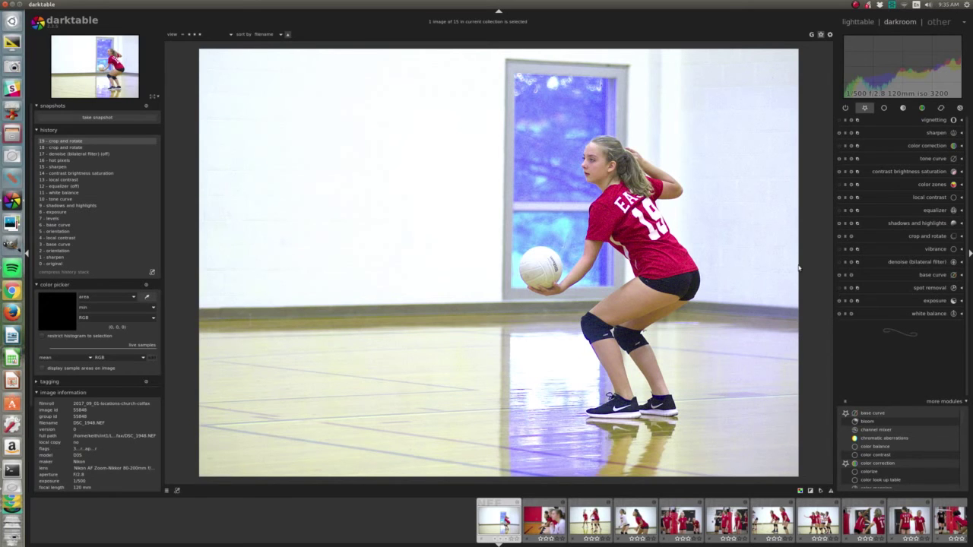
Show the over/under exposed indication and lower the exposure module's exposure to 0.32 EV
{"action": "left_click", "coordinate": [810, 491]}
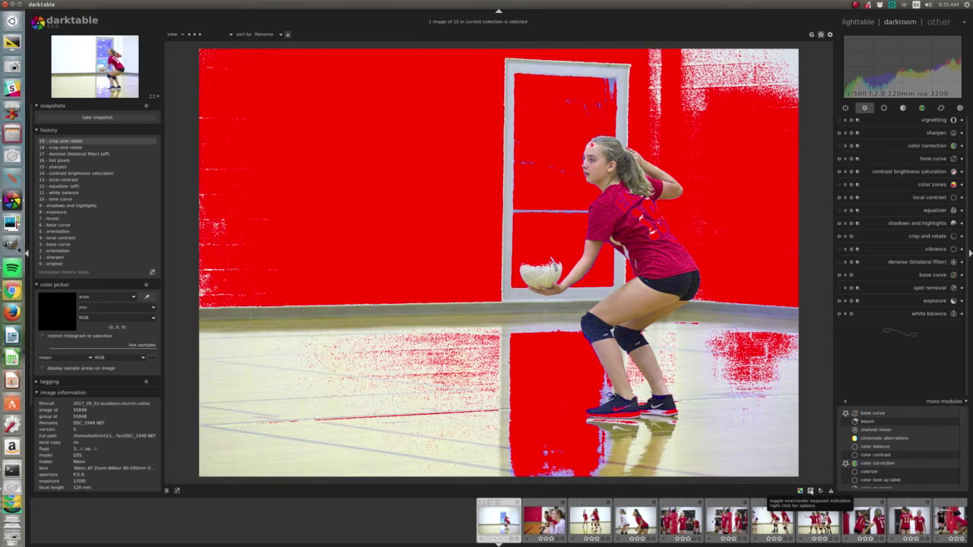
{"action": "left_click", "coordinate": [934, 301]}
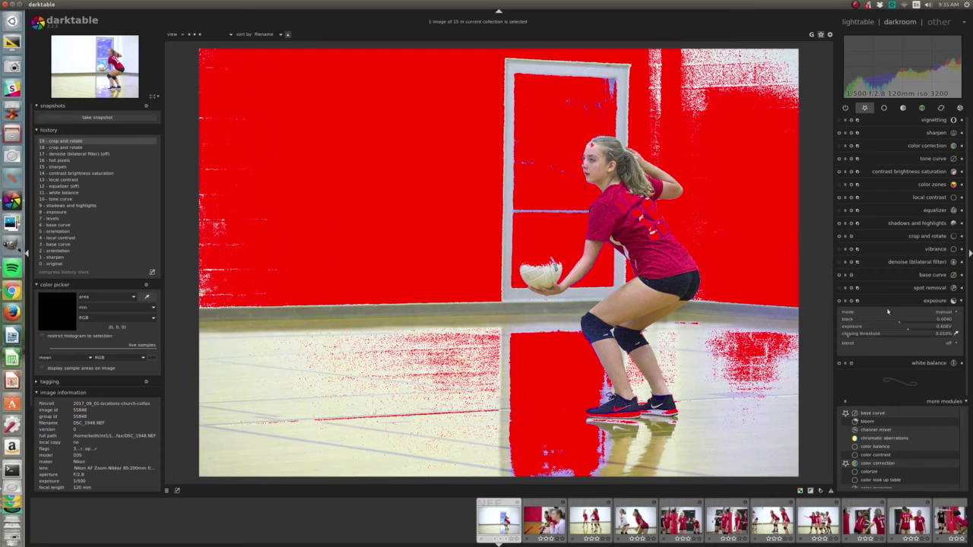
{"action": "scroll", "coordinate": [917, 330], "scroll_direction": "up", "scroll_amount": 1}
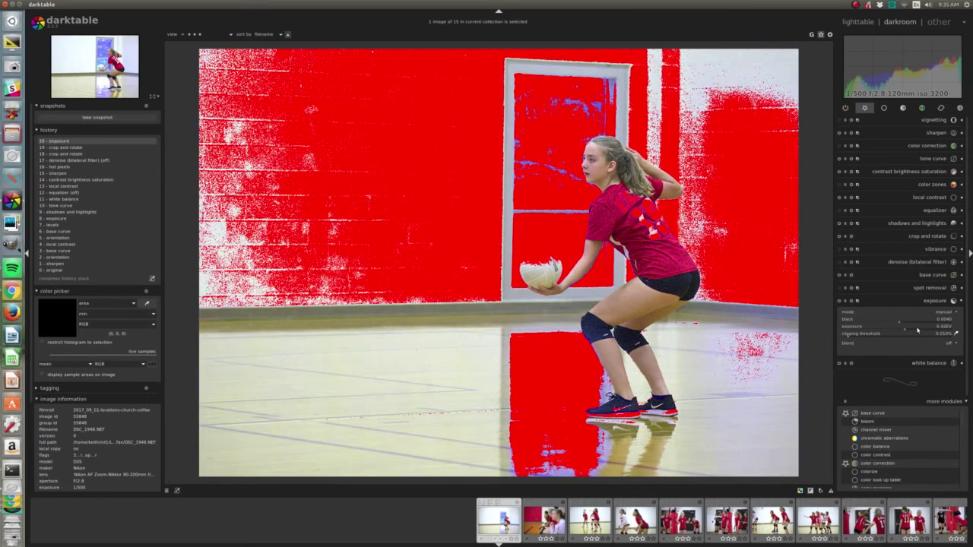
{"action": "scroll", "coordinate": [917, 330], "scroll_direction": "down", "scroll_amount": 1}
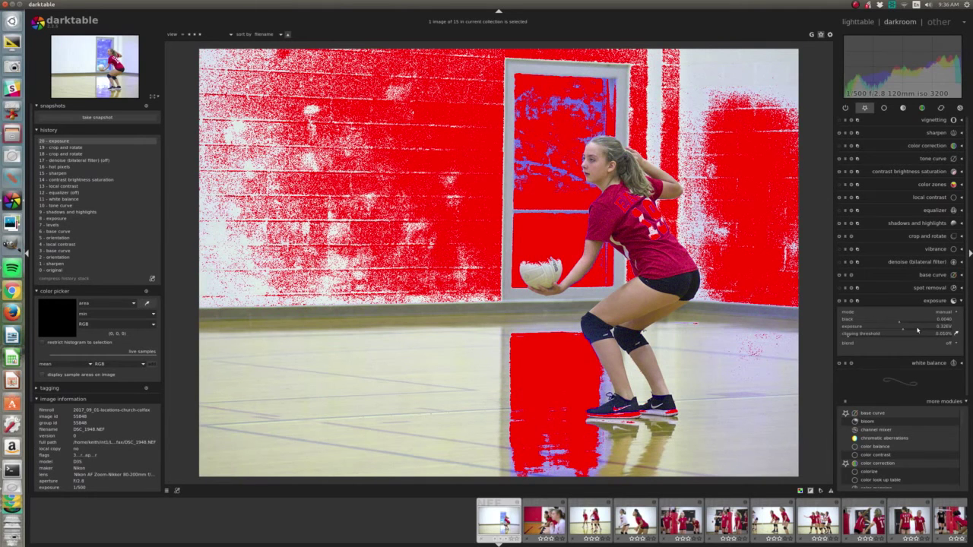
Compare the photo with the tone curve switched off and back on, and hide the over/under exposed indication
{"action": "left_click", "coordinate": [927, 157]}
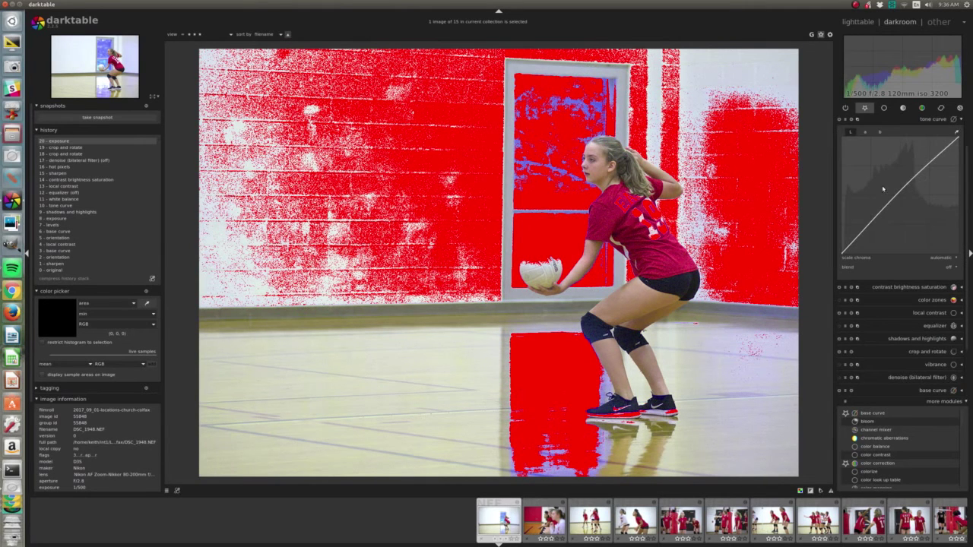
{"action": "left_click", "coordinate": [840, 120]}
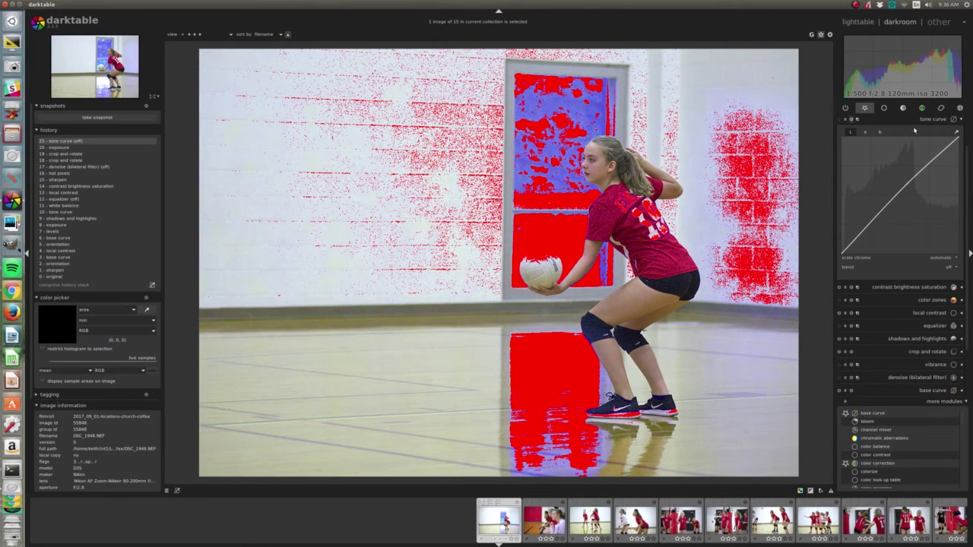
{"action": "left_click", "coordinate": [840, 119]}
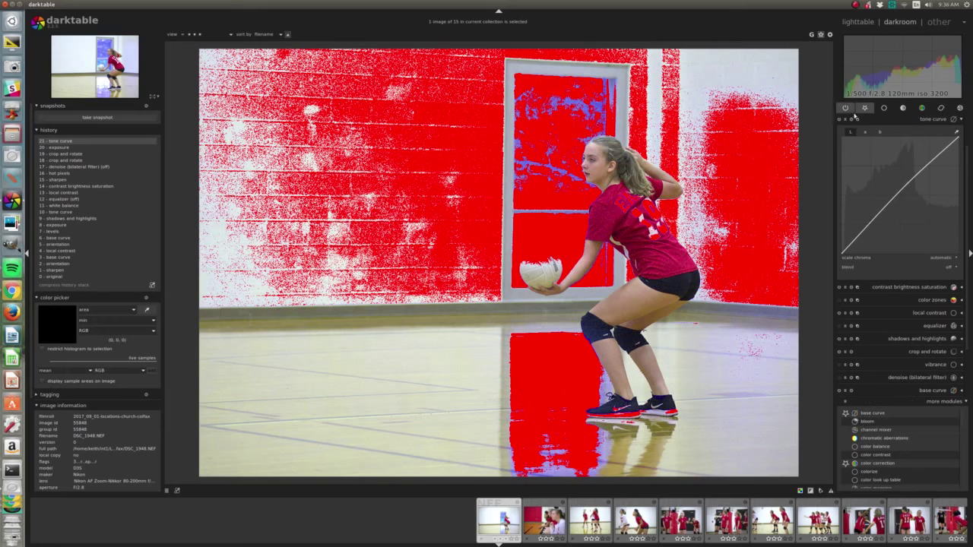
{"action": "left_click", "coordinate": [810, 492]}
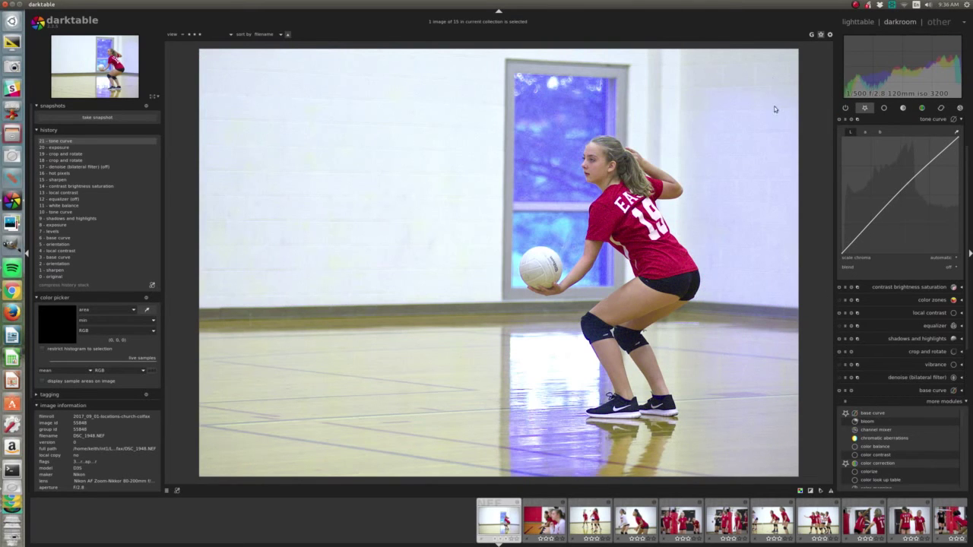
Check DSC_1948.NEF in the lighttable, reopen it in the darkroom, rate it four stars and advance to DSC_1956.NEF
{"action": "key", "text": "l"}
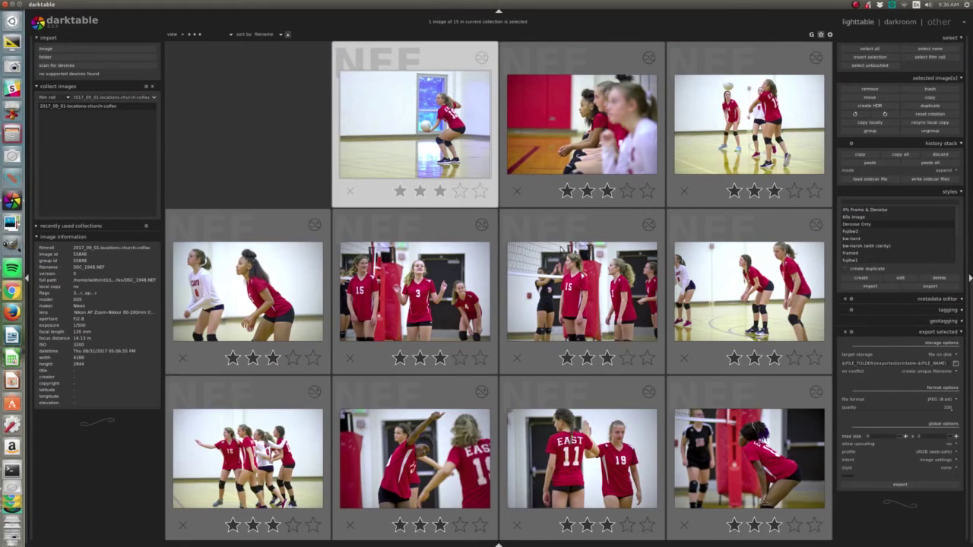
{"action": "key", "text": "d"}
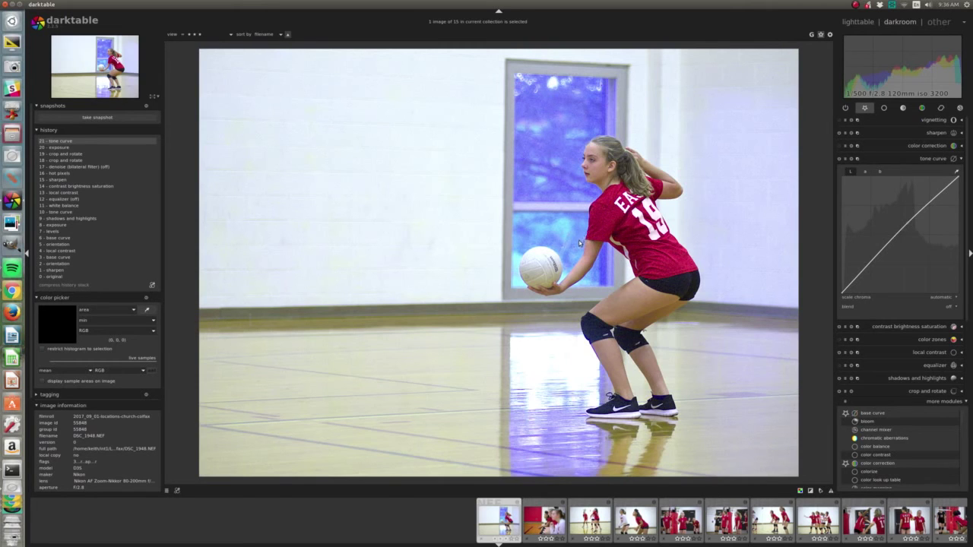
{"action": "key", "text": "r"}
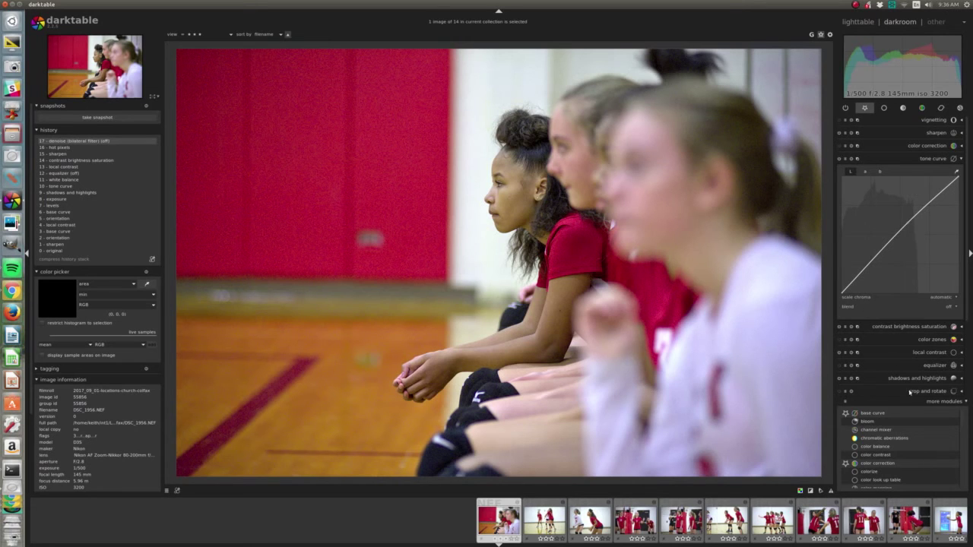
Straighten DSC_1956.NEF by about 1 degree with crop and rotate, using the vertical edge of the red wall as reference
{"action": "left_click", "coordinate": [931, 159]}
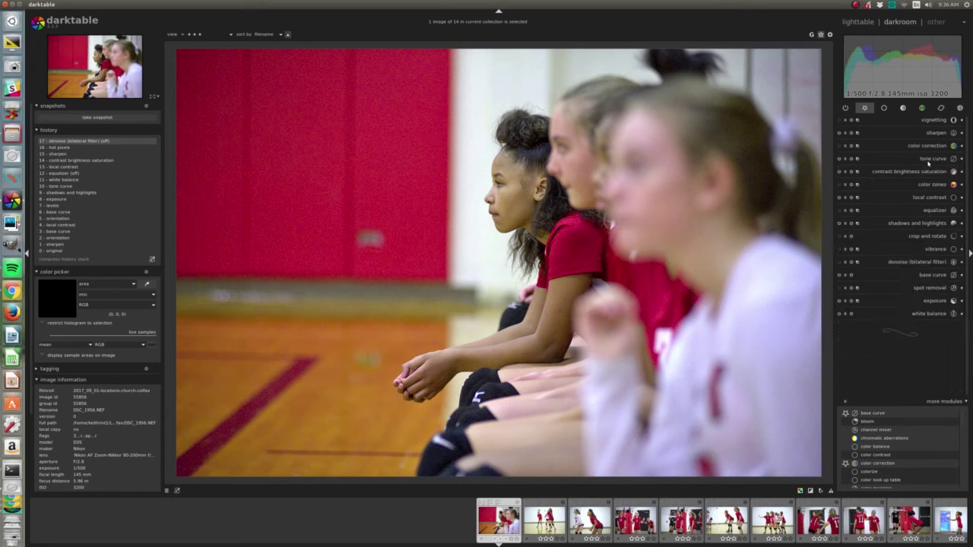
{"action": "left_click", "coordinate": [922, 236]}
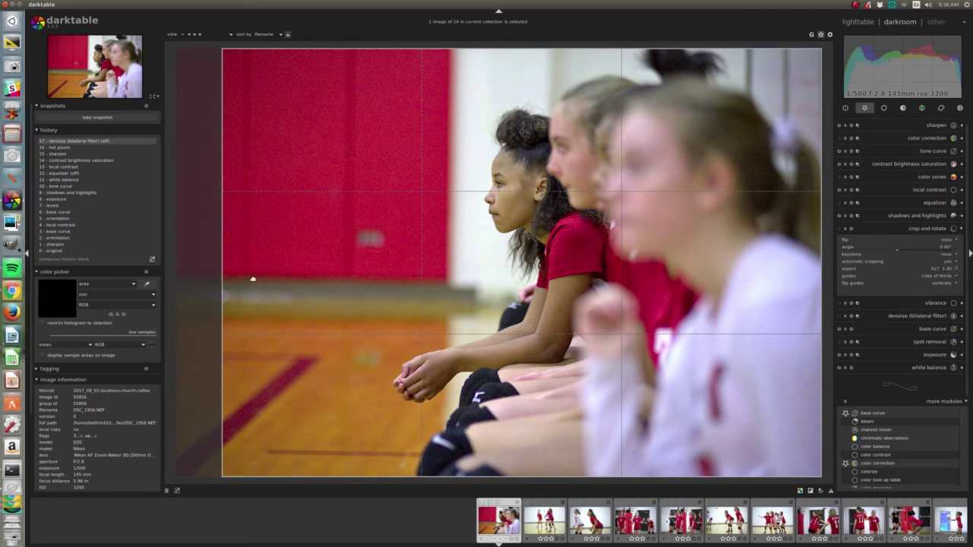
{"action": "left_click", "coordinate": [451, 75]}
{"action": "left_click_drag", "start_coordinate": [451, 75], "coordinate": [448, 279]}
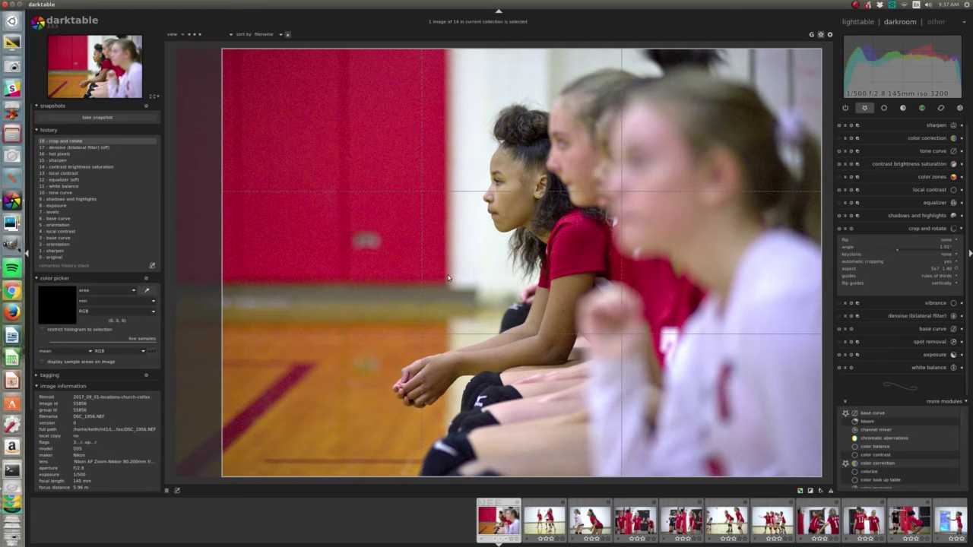
Crop DSC_1956.NEF at 5x7 aspect to about 3369 pixels wide, trimming the blurred foreground player, and apply the crop
{"action": "left_click_drag", "start_coordinate": [641, 290], "coordinate": [509, 283]}
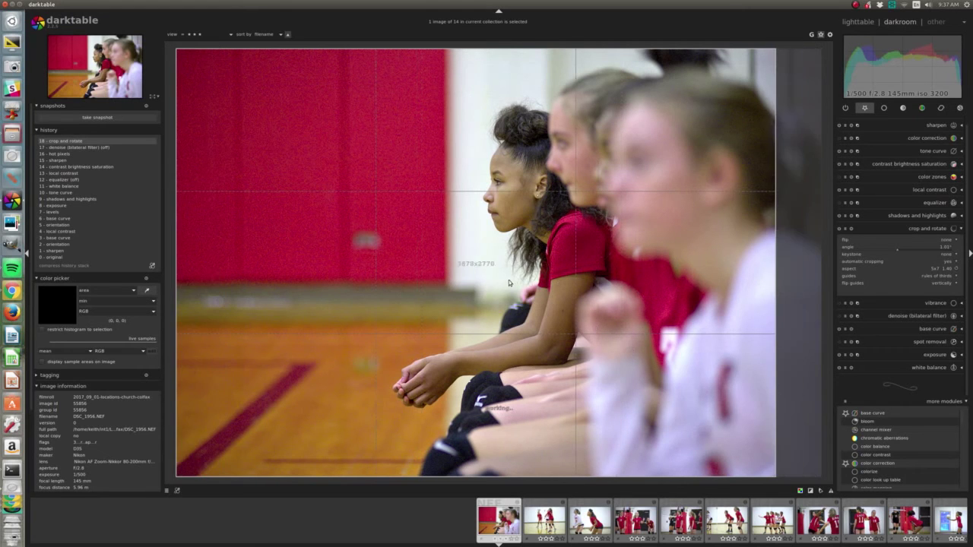
{"action": "left_click_drag", "start_coordinate": [764, 470], "coordinate": [697, 419]}
{"action": "left_click_drag", "start_coordinate": [612, 183], "coordinate": [603, 206]}
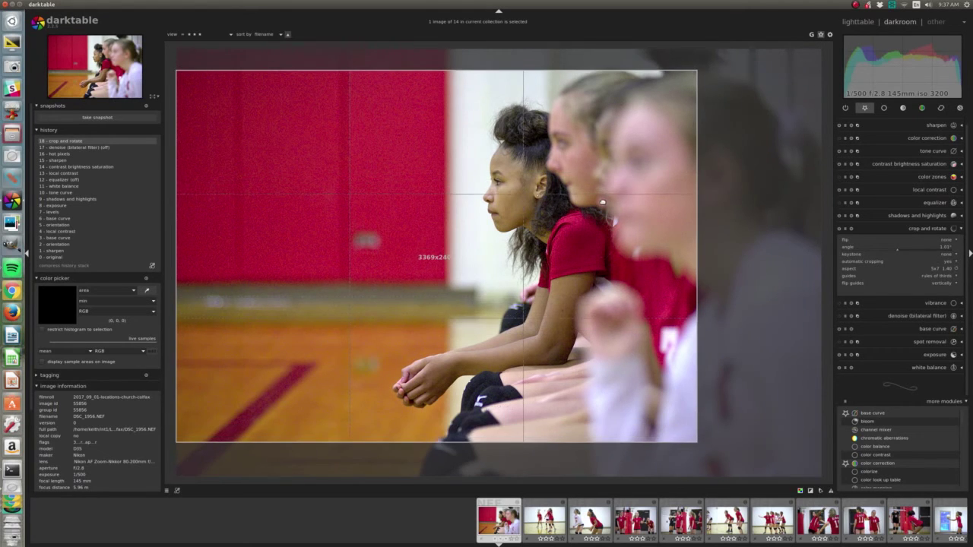
{"action": "left_click", "coordinate": [942, 228]}
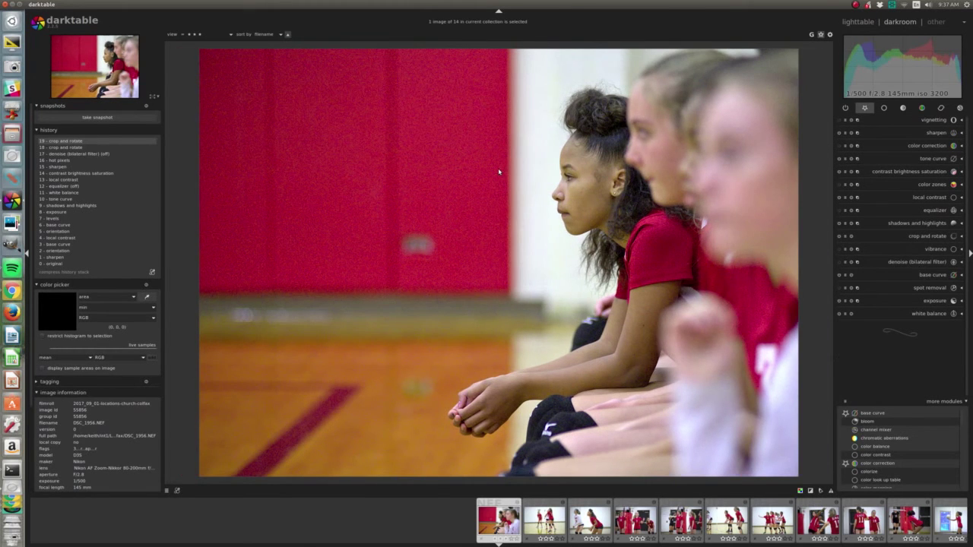
Look over the finished four-star photos in the lighttable grid, and view DSC_1961.NEF and DSC_1964.NEF enlarged
{"action": "key", "text": "space"}
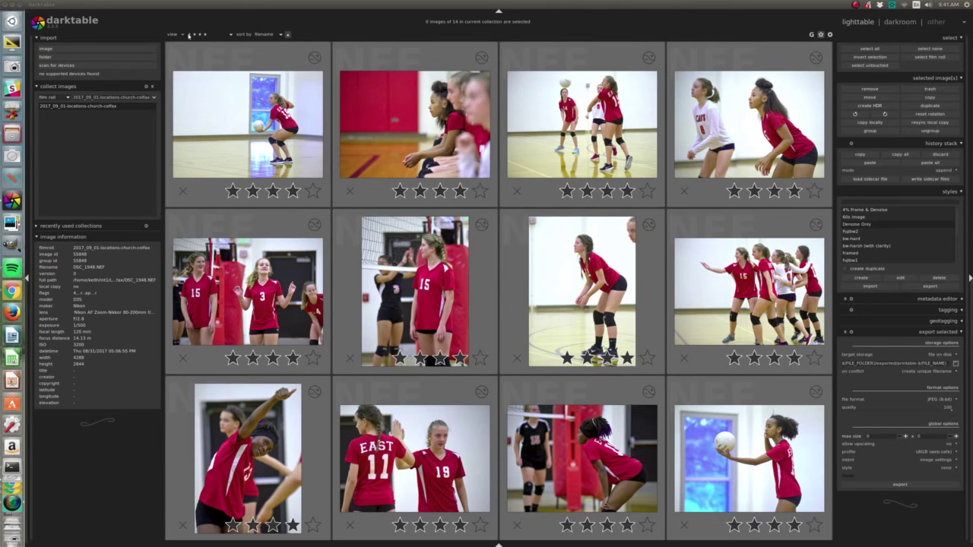
{"action": "scroll", "coordinate": [558, 201], "scroll_direction": "down", "scroll_amount": 3}
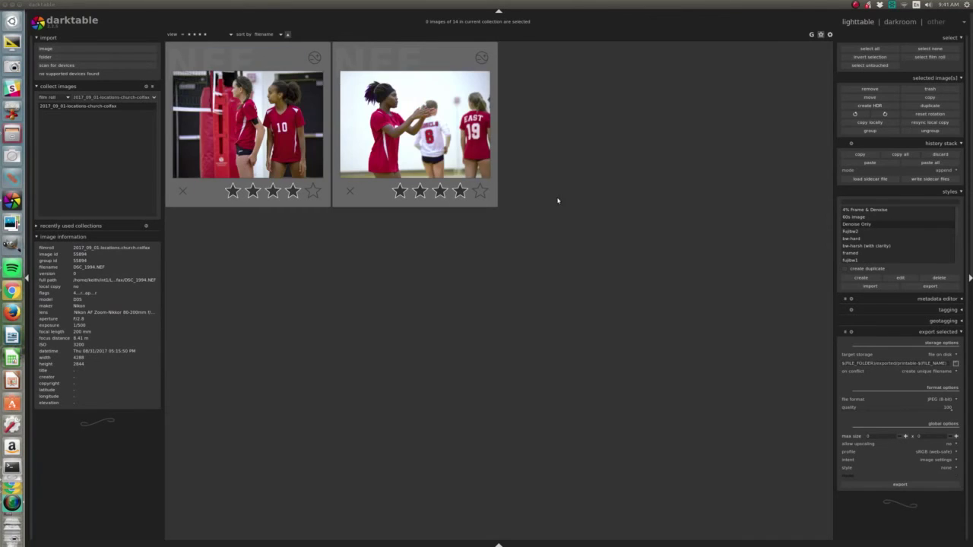
{"action": "scroll", "coordinate": [558, 202], "scroll_direction": "up", "scroll_amount": 2}
{"action": "scroll", "coordinate": [558, 201], "scroll_direction": "up", "scroll_amount": 1}
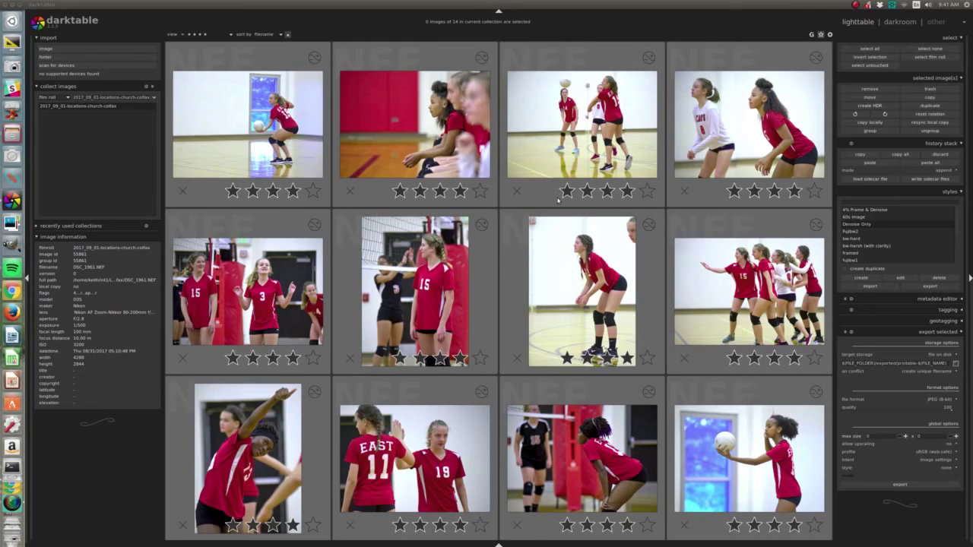
{"action": "scroll", "coordinate": [558, 200], "scroll_direction": "down", "scroll_amount": 1}
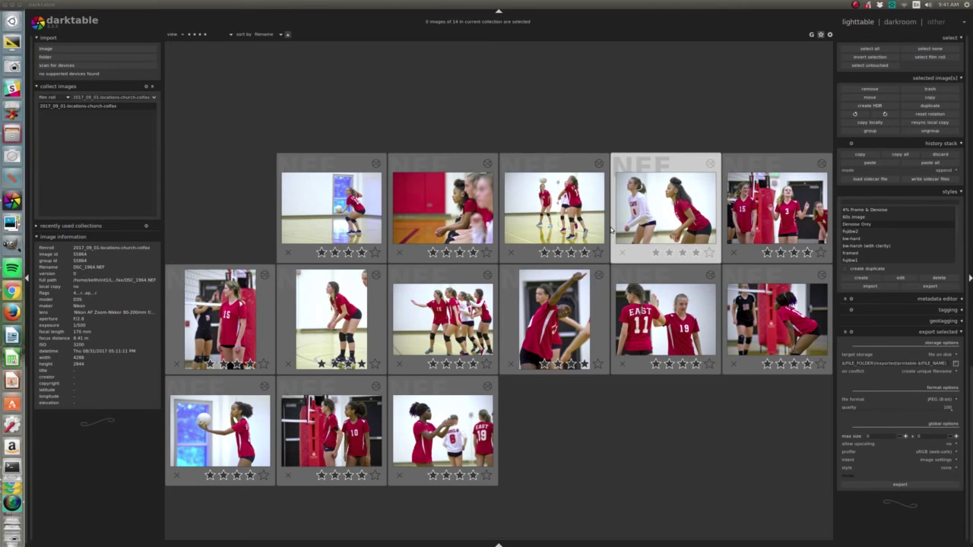
{"action": "scroll", "coordinate": [567, 226], "scroll_direction": "up", "scroll_amount": 4}
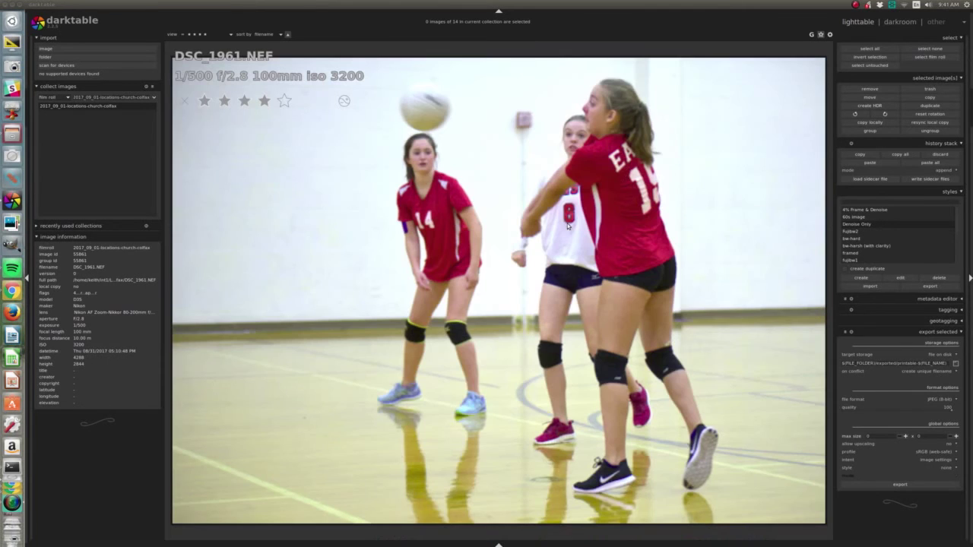
{"action": "scroll", "coordinate": [567, 226], "scroll_direction": "down", "scroll_amount": 1}
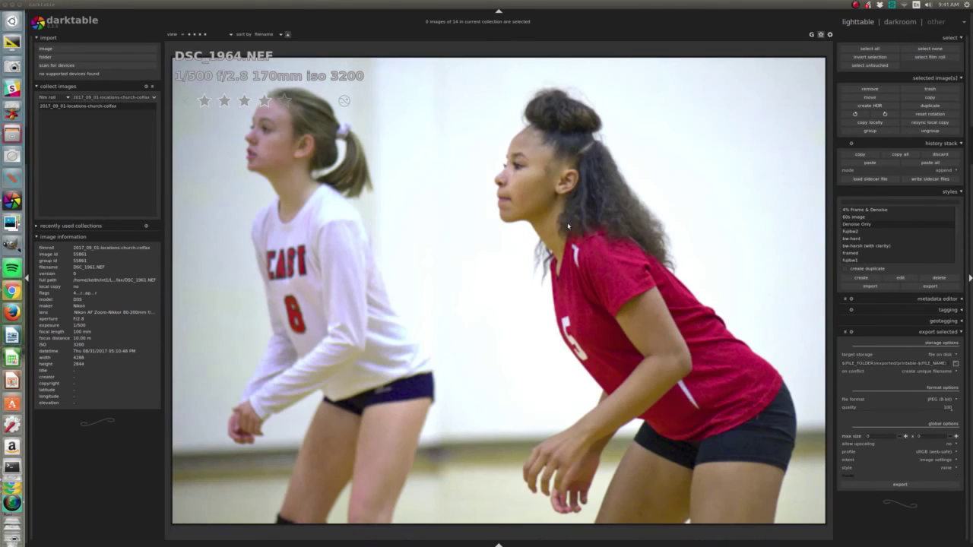
Compare the enlarged views of DSC_1961.NEF, DSC_1964.NEF, DSC_1968.NEF and DSC_1948.NEF and return to the photo grid
{"action": "scroll", "coordinate": [567, 222], "scroll_direction": "up", "scroll_amount": 1}
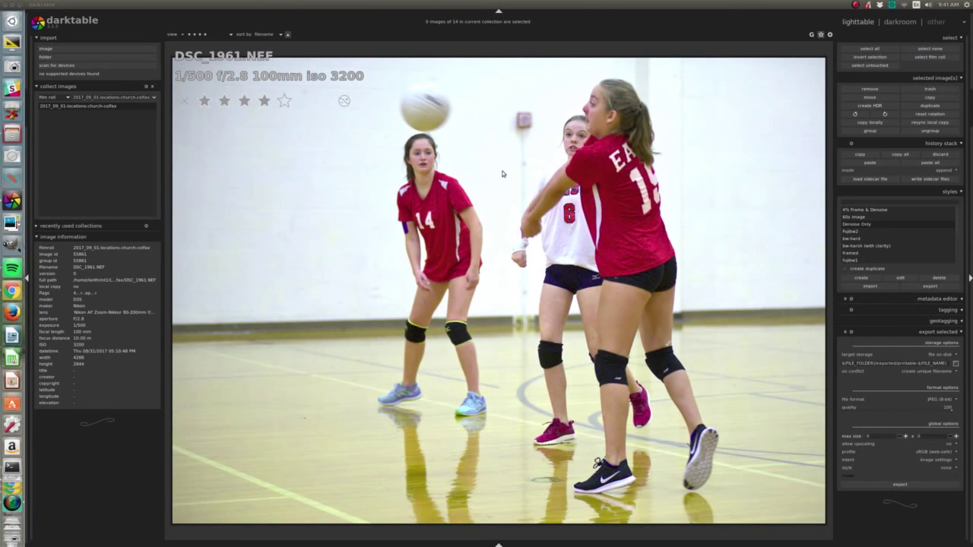
{"action": "scroll", "coordinate": [527, 220], "scroll_direction": "down", "scroll_amount": 1}
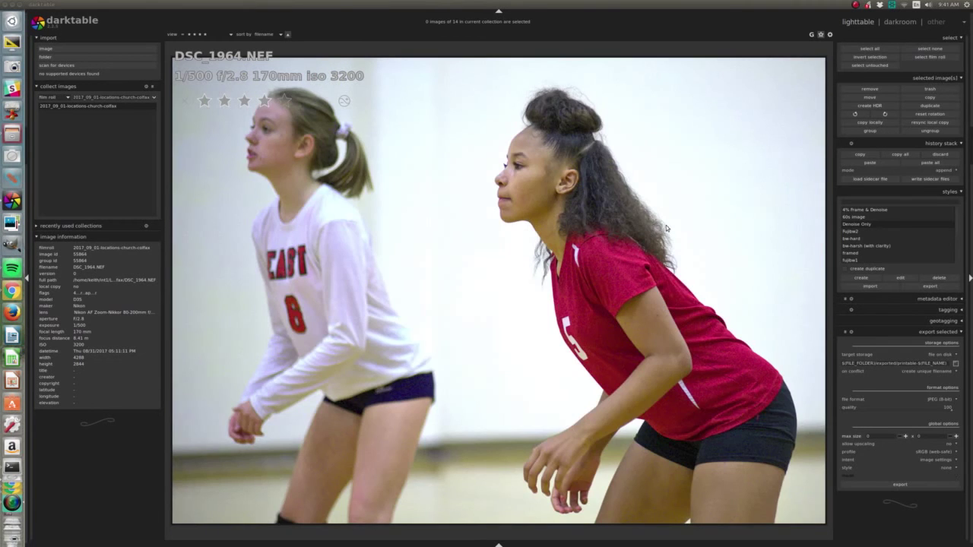
{"action": "scroll", "coordinate": [618, 223], "scroll_direction": "down", "scroll_amount": 1}
{"action": "scroll", "coordinate": [618, 223], "scroll_direction": "down", "scroll_amount": 4}
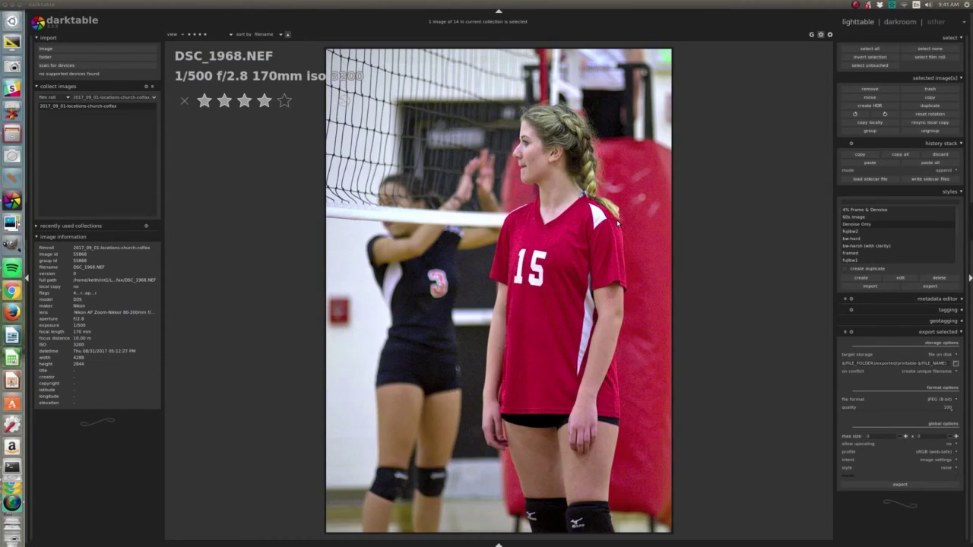
{"action": "scroll", "coordinate": [618, 223], "scroll_direction": "up", "scroll_amount": 7}
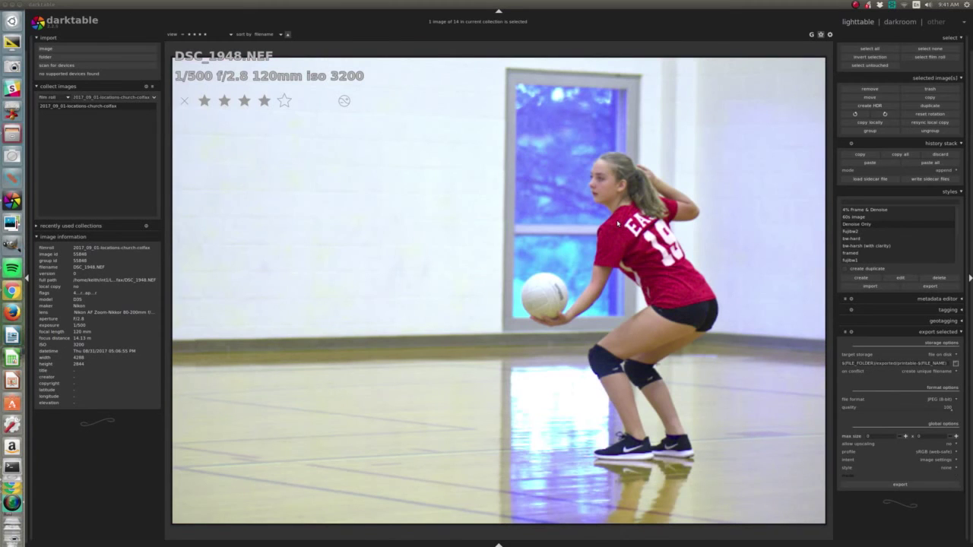
{"action": "key", "text": "w"}
Look over all the four-star photos in the lighttable grid for consistent crops and colour at different thumbnail sizes
{"action": "scroll", "coordinate": [617, 221], "scroll_direction": "down", "scroll_amount": 1}
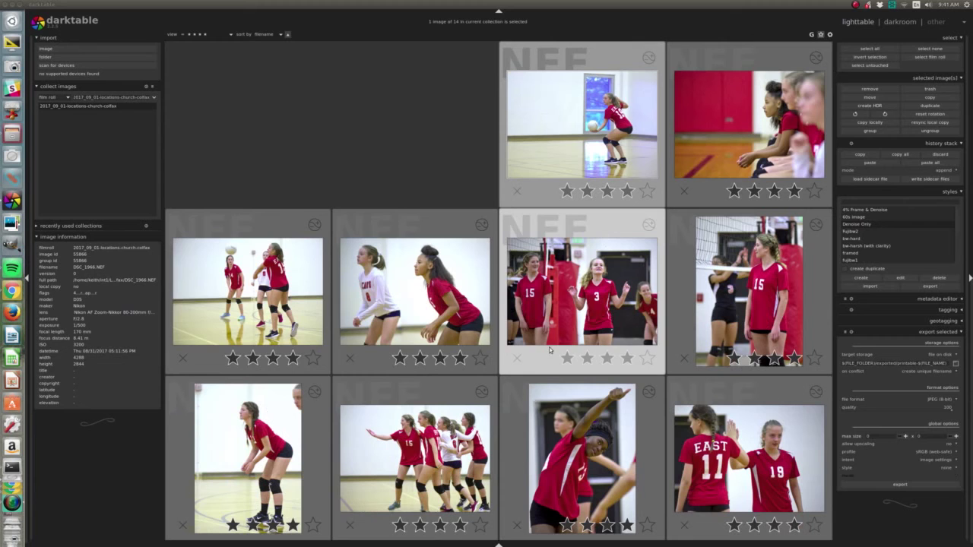
{"action": "scroll", "coordinate": [538, 363], "scroll_direction": "down", "scroll_amount": 1}
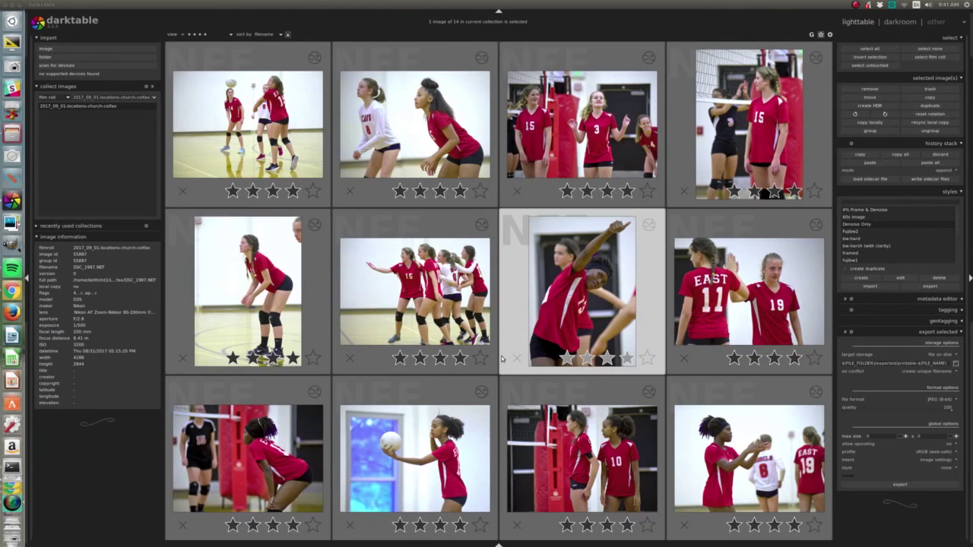
{"action": "scroll", "coordinate": [502, 359], "scroll_direction": "down", "scroll_amount": 1}
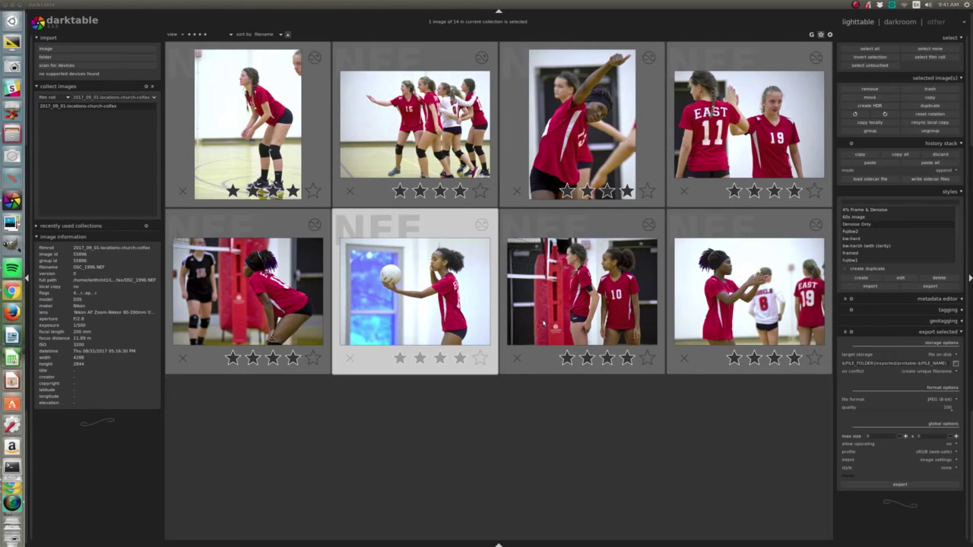
{"action": "scroll", "coordinate": [544, 323], "scroll_direction": "up", "scroll_amount": 2}
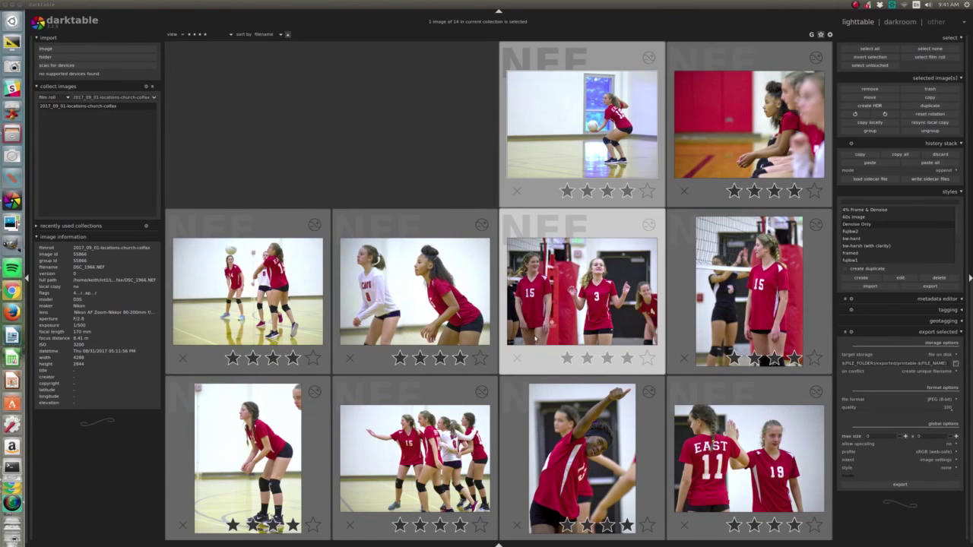
{"action": "scroll", "coordinate": [535, 339], "scroll_direction": "up", "scroll_amount": 1}
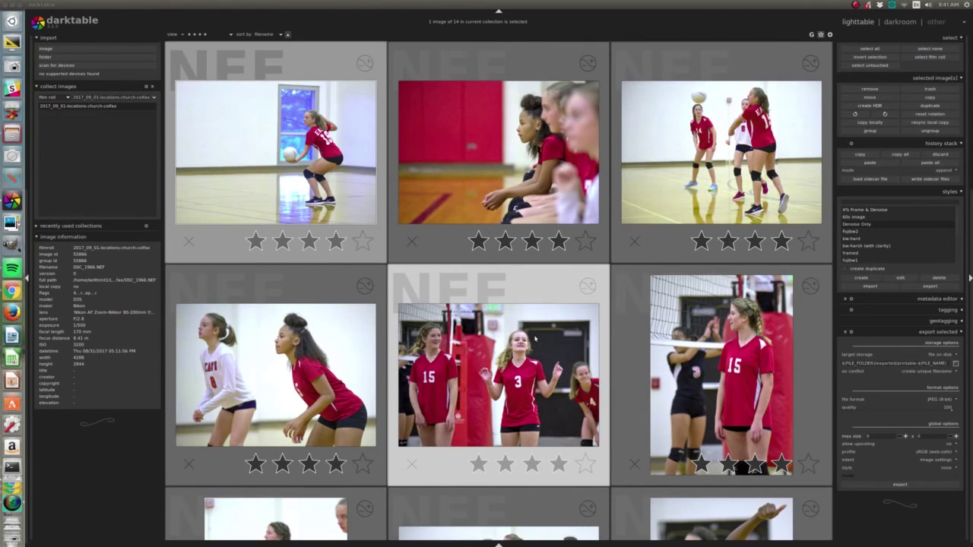
{"action": "scroll", "coordinate": [534, 339], "scroll_direction": "down", "scroll_amount": 2}
{"action": "scroll", "coordinate": [524, 327], "scroll_direction": "up", "scroll_amount": 2}
{"action": "left_click", "coordinate": [494, 152]}
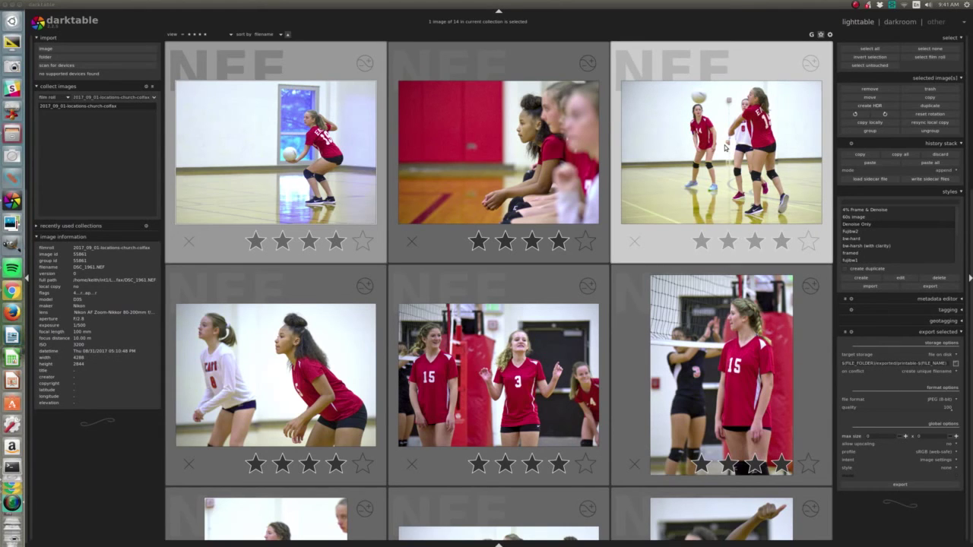
Open DSC_1961.NEF in the darkroom, enable denoise (bilateral filter) and return to the lighttable
{"action": "double_click", "coordinate": [780, 154]}
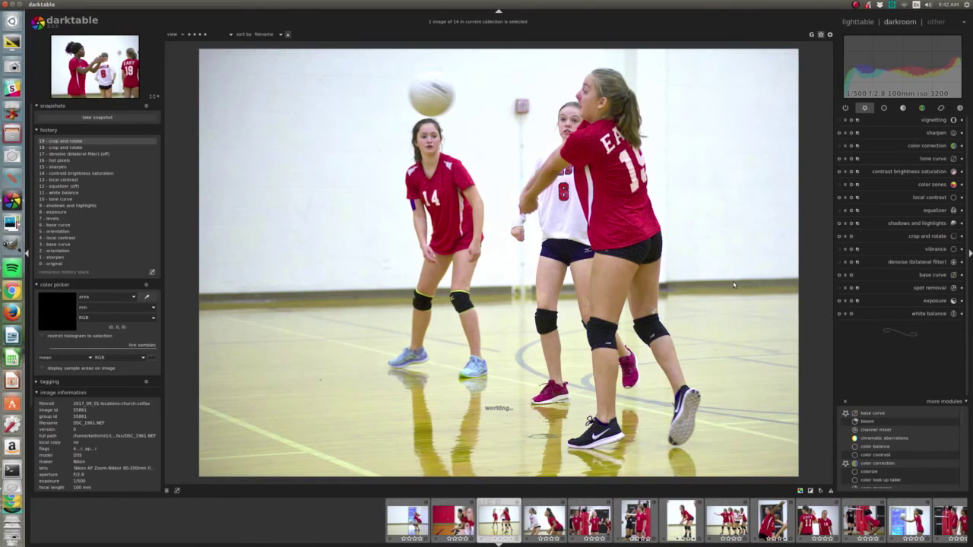
{"action": "left_click", "coordinate": [840, 262]}
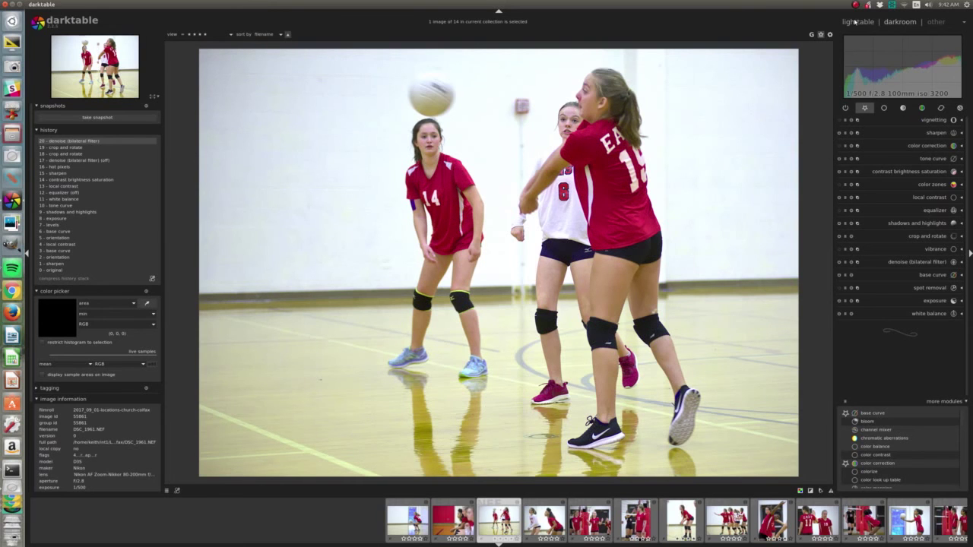
{"action": "key", "text": "l"}
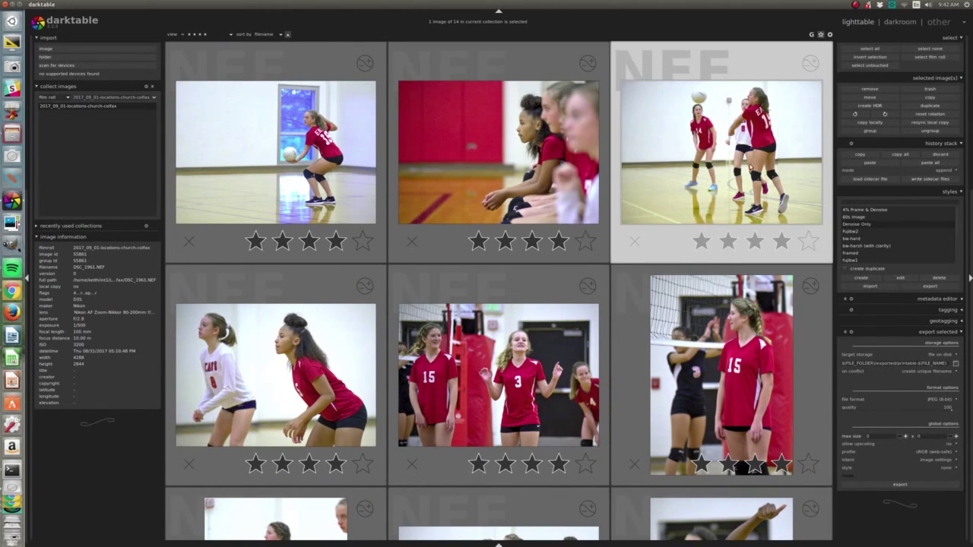
Create a style named "denoise me now!" from DSC_1961.NEF that includes only the denoise (bilateral filter) item
{"action": "left_click", "coordinate": [872, 278]}
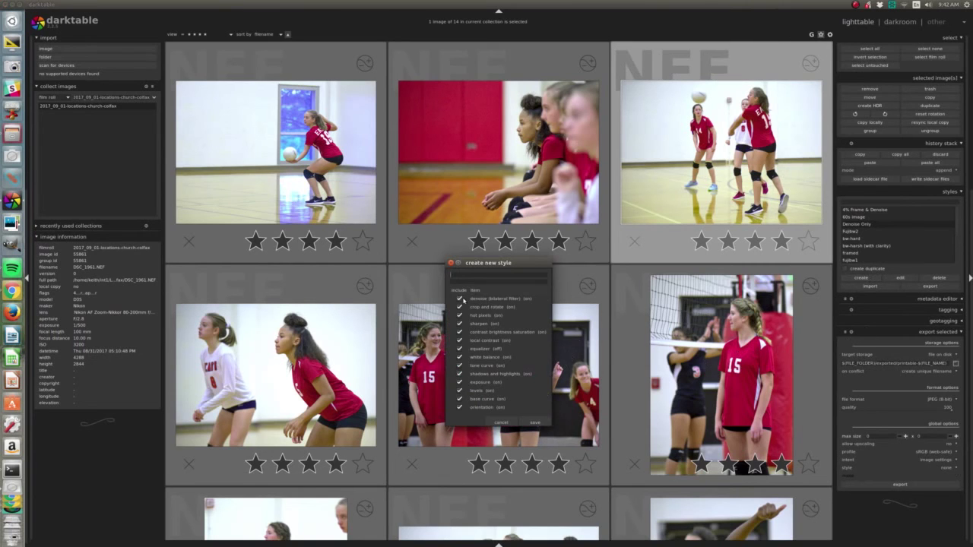
{"action": "left_click", "coordinate": [459, 307]}
{"action": "left_click", "coordinate": [459, 315]}
{"action": "left_click", "coordinate": [460, 323]}
{"action": "left_click", "coordinate": [459, 332]}
{"action": "left_click", "coordinate": [459, 339]}
{"action": "left_click", "coordinate": [459, 348]}
{"action": "left_click", "coordinate": [460, 357]}
{"action": "left_click", "coordinate": [459, 365]}
{"action": "left_click", "coordinate": [459, 373]}
{"action": "left_click", "coordinate": [459, 382]}
{"action": "left_click", "coordinate": [459, 390]}
{"action": "left_click", "coordinate": [459, 398]}
{"action": "left_click", "coordinate": [459, 407]}
{"action": "type", "text": "now!"}
{"action": "left_click", "coordinate": [536, 423]}
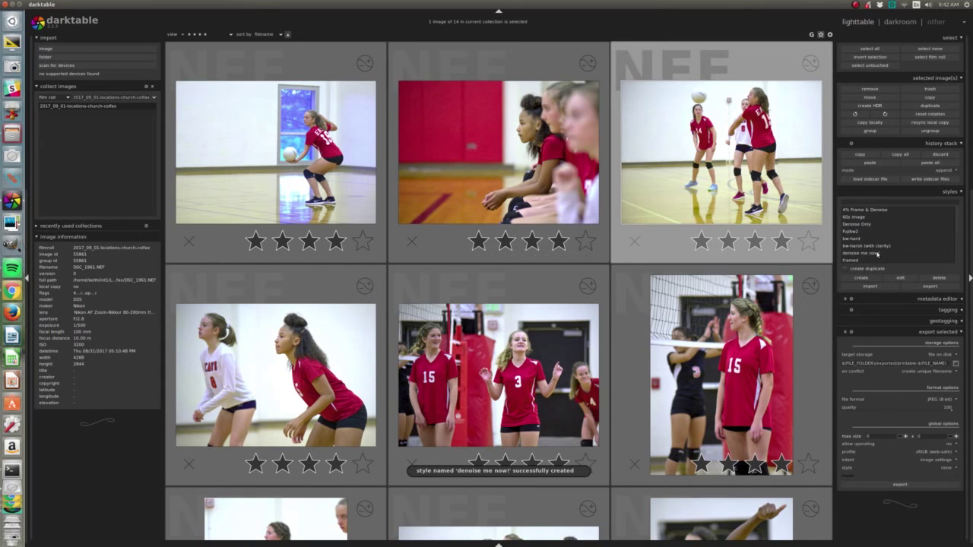
Apply the "denoise me now!" style to all photos in the four-star collection
{"action": "key", "text": "ctrl+a"}
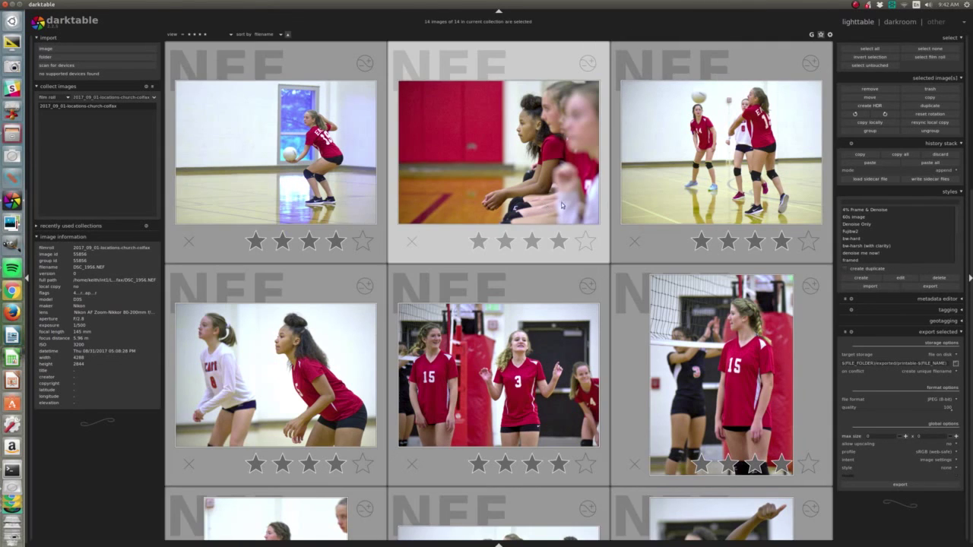
{"action": "double_click", "coordinate": [866, 254]}
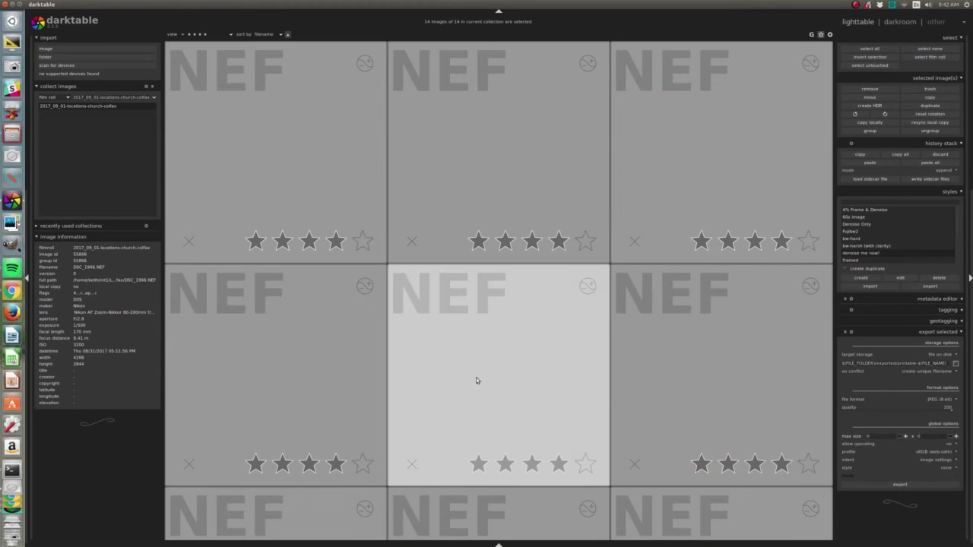
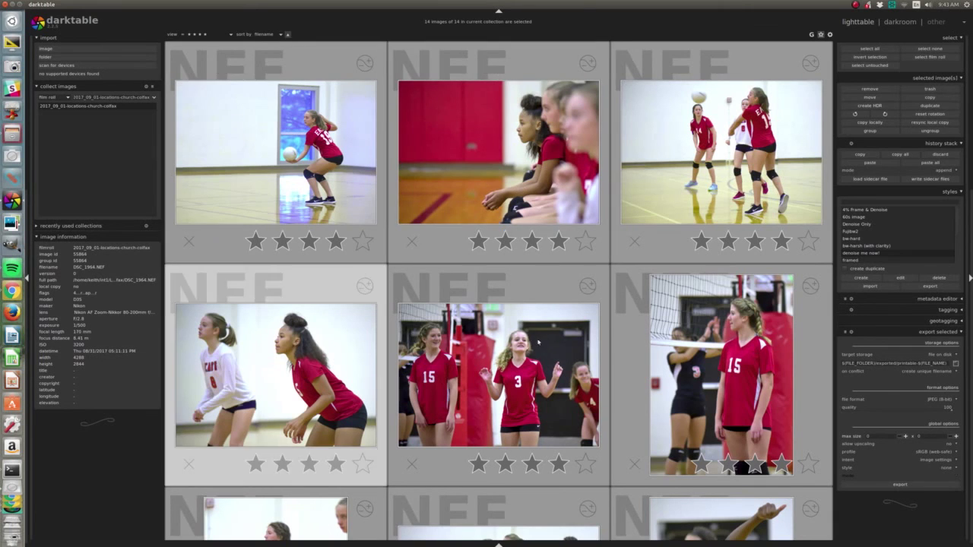
Export the selected photos as JPEGs into the exported subfolder using the preset with quality 85 and 2500 x 2500 maximum size
{"action": "left_click", "coordinate": [848, 333]}
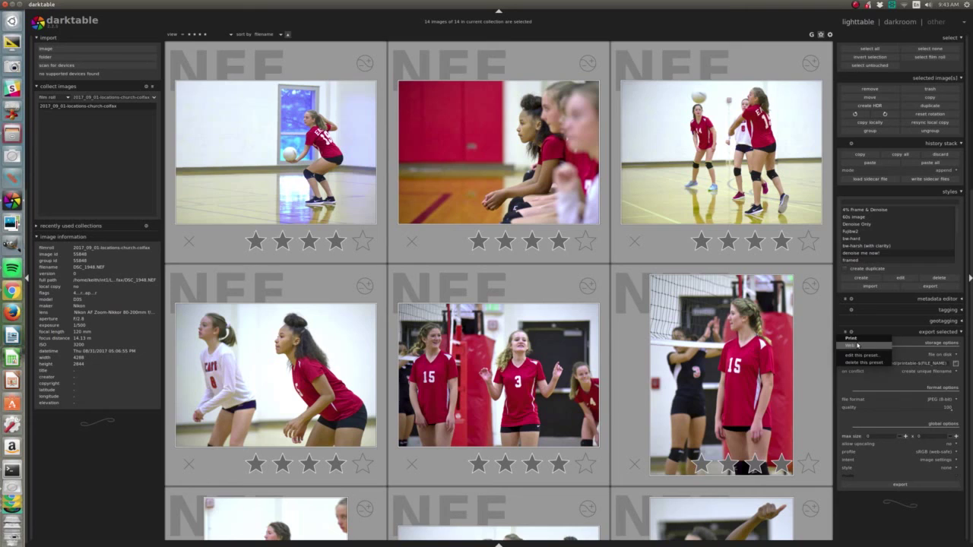
{"action": "left_click", "coordinate": [858, 346]}
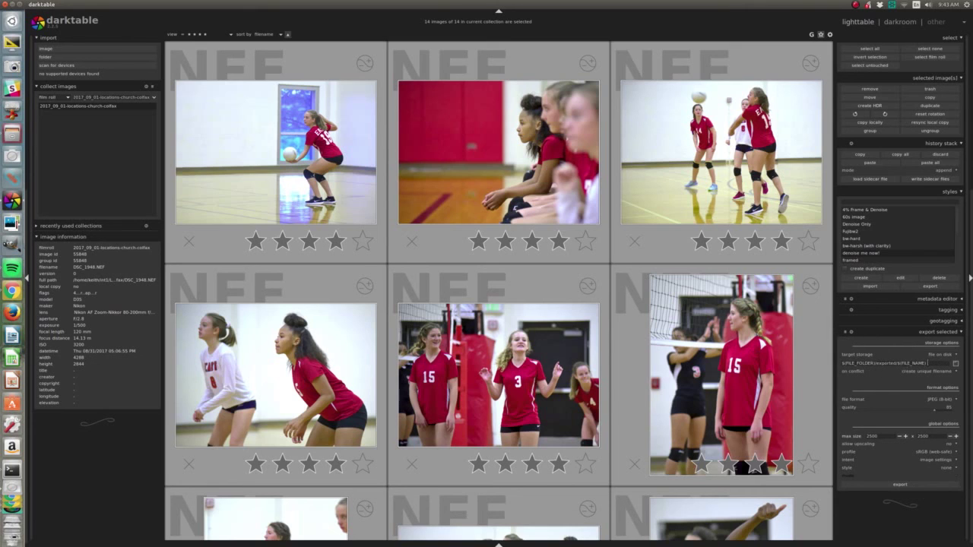
{"action": "left_click_drag", "start_coordinate": [897, 363], "coordinate": [876, 363]}
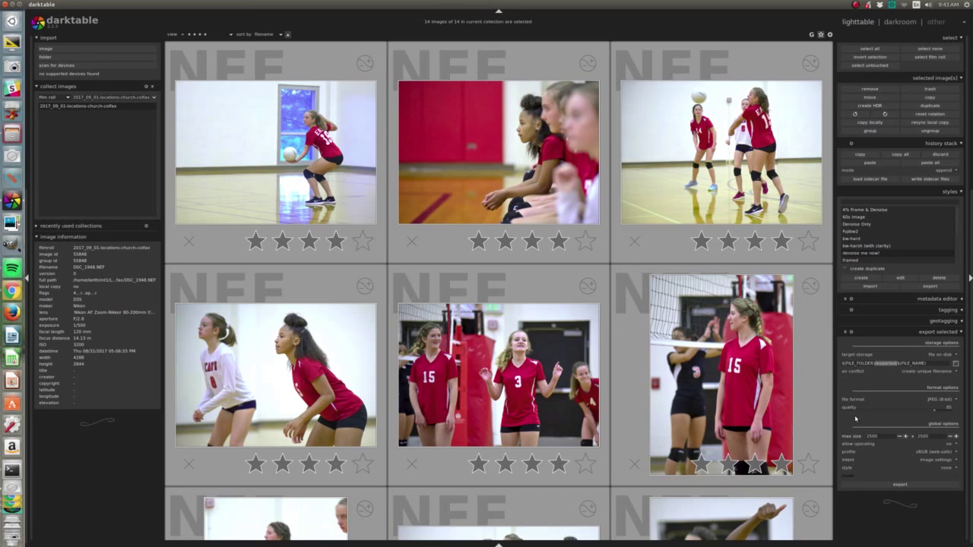
{"action": "left_click", "coordinate": [909, 486]}
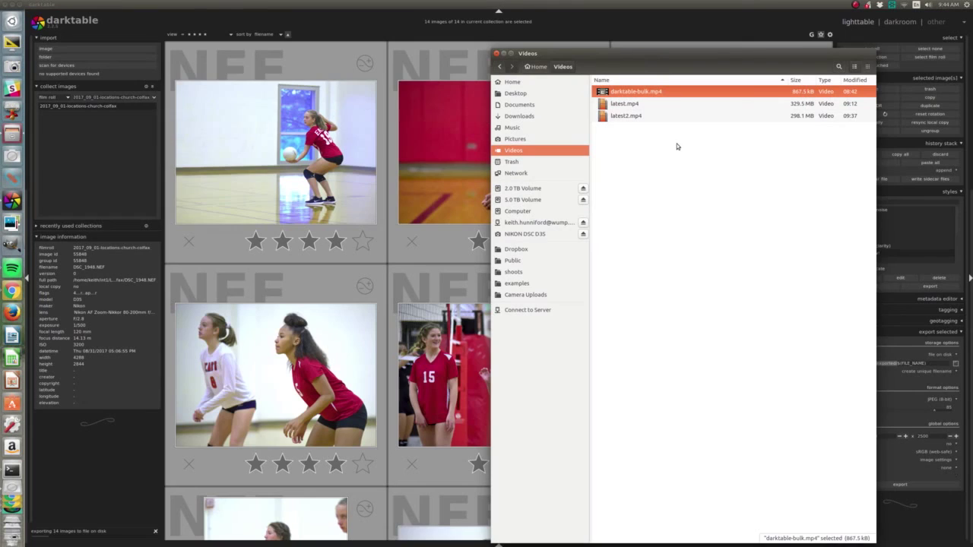
In the file manager, open the exported folder inside shoots/2017_09_01-locations-church-colfax
{"action": "left_click", "coordinate": [520, 273]}
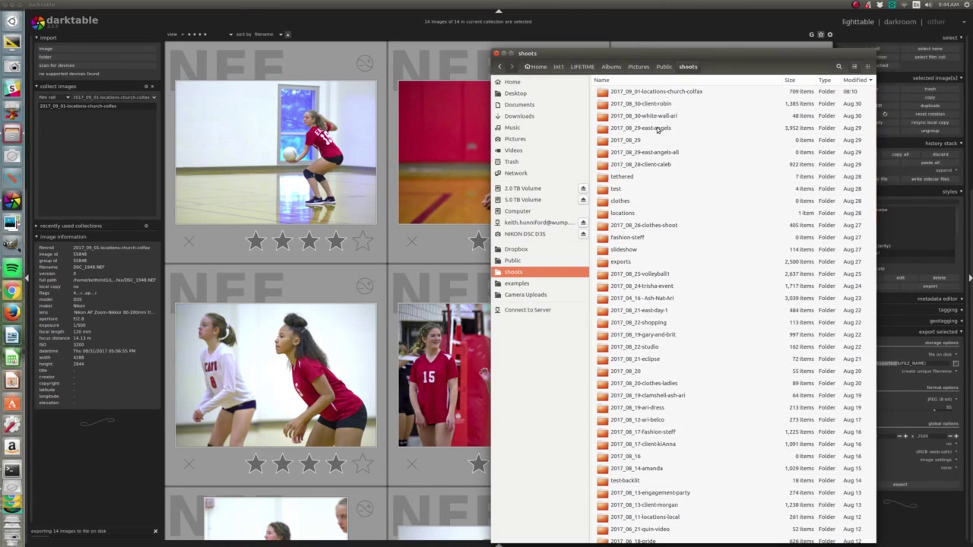
{"action": "double_click", "coordinate": [661, 93]}
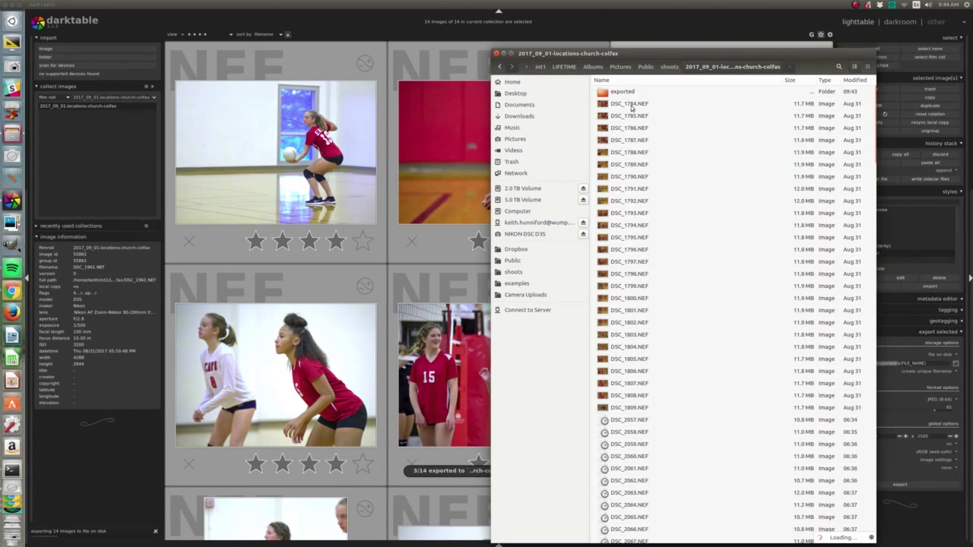
{"action": "double_click", "coordinate": [669, 92]}
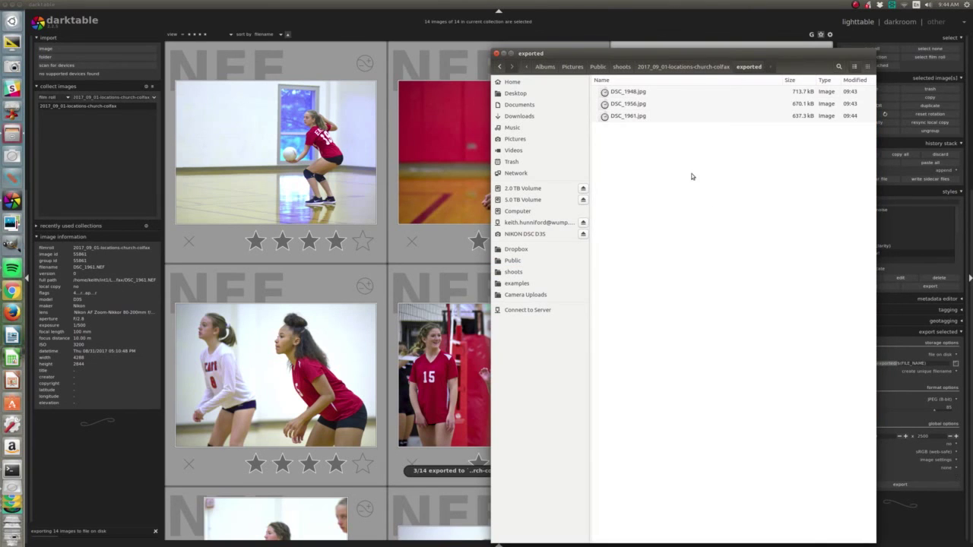
Check the exported DSC_1948.jpg, DSC_1956.jpg and DSC_1961.jpg in the image viewer, and close it
{"action": "double_click", "coordinate": [644, 92]}
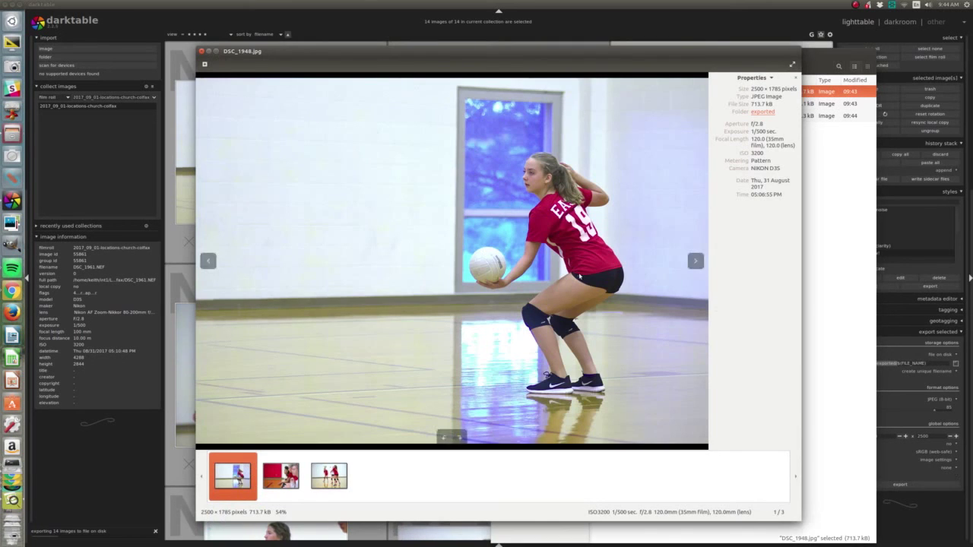
{"action": "left_click", "coordinate": [697, 262]}
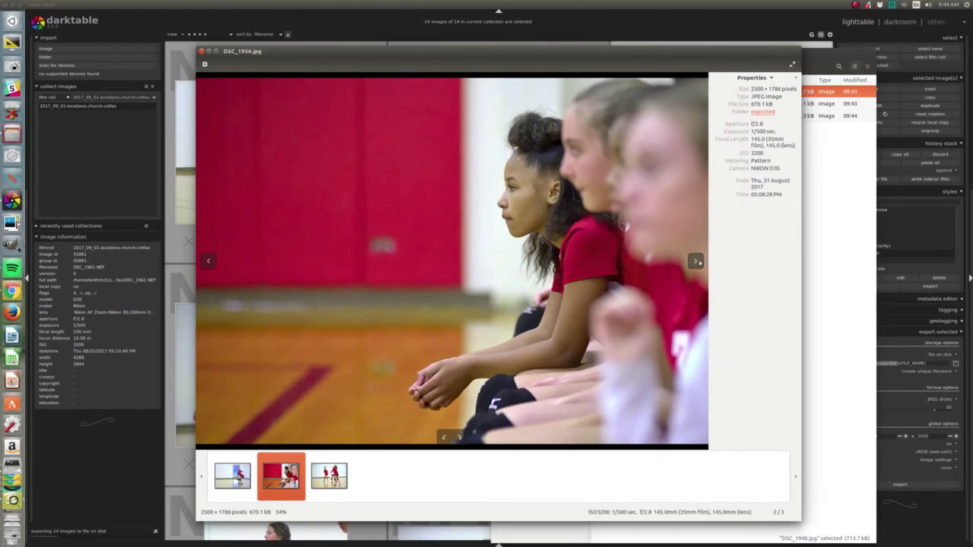
{"action": "left_click", "coordinate": [696, 261]}
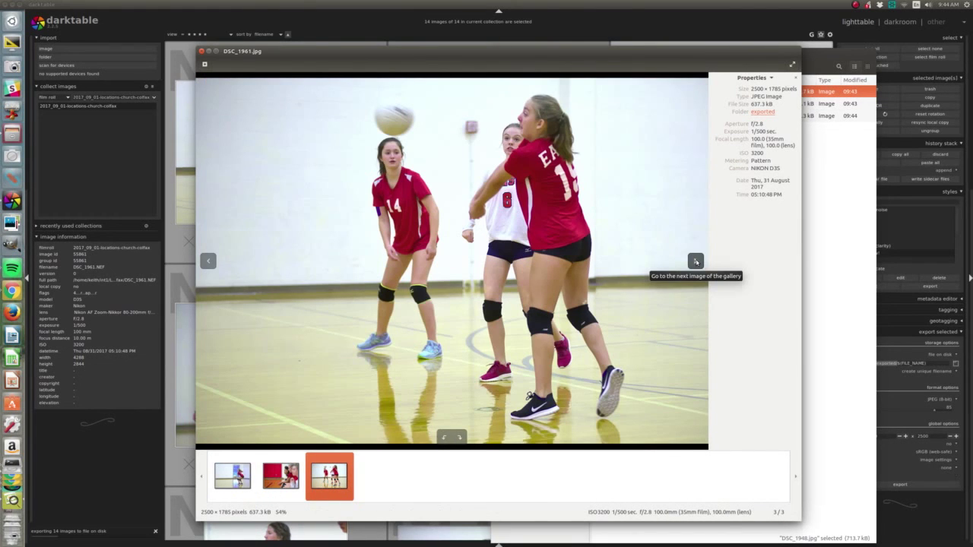
{"action": "left_click", "coordinate": [208, 261]}
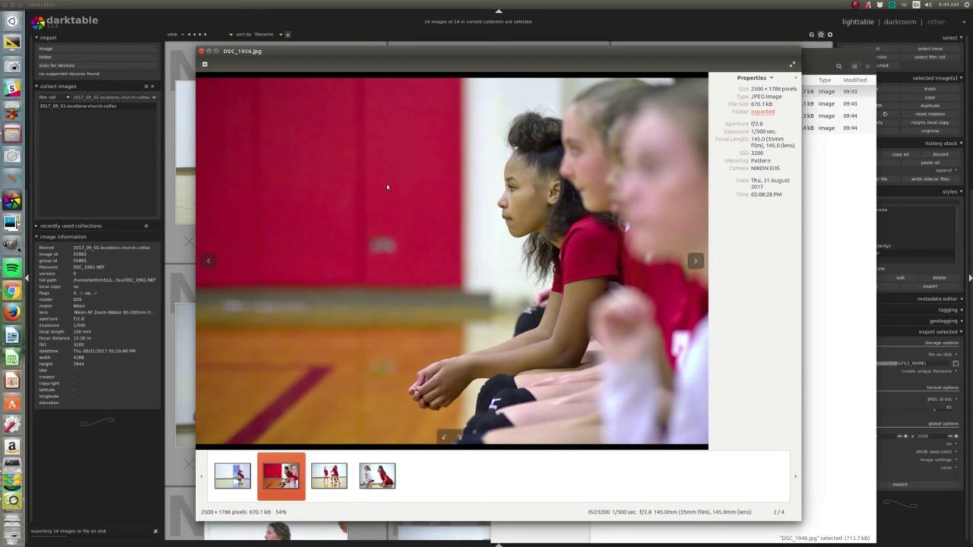
{"action": "left_click", "coordinate": [201, 51]}
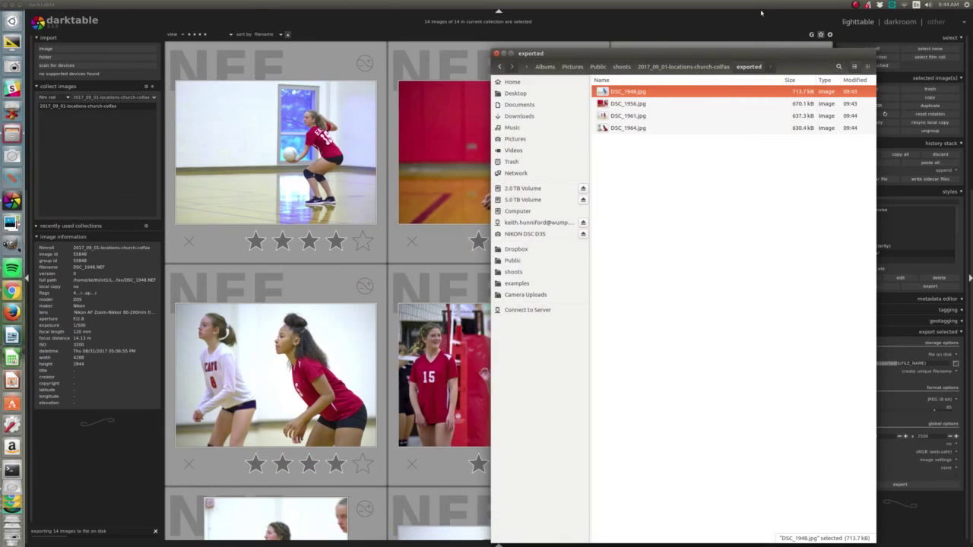
Switch back to darktable and look over the four-star photos in the lighttable grid with smaller thumbnails
{"action": "left_click", "coordinate": [761, 12]}
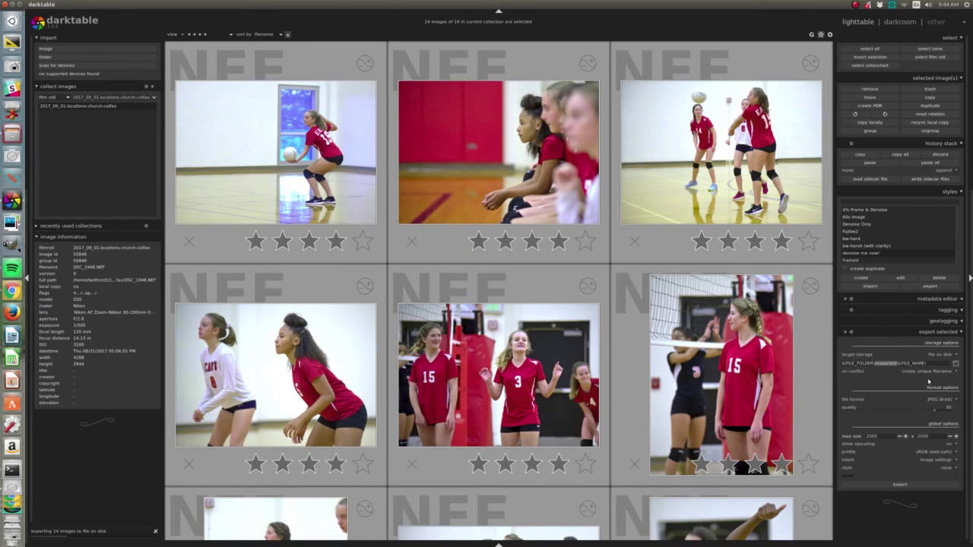
{"action": "scroll", "coordinate": [643, 368], "scroll_direction": "down", "scroll_amount": 1}
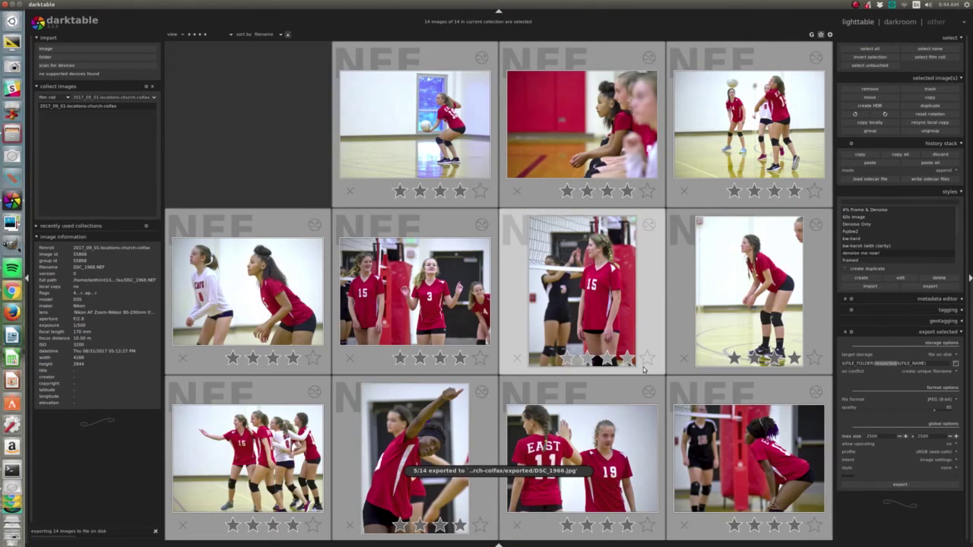
{"action": "scroll", "coordinate": [612, 348], "scroll_direction": "down", "scroll_amount": 1}
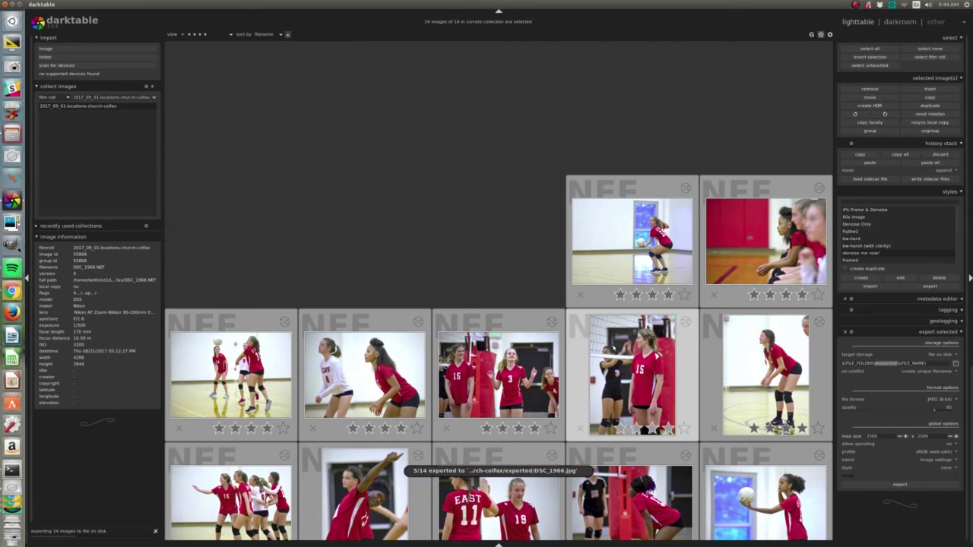
{"action": "scroll", "coordinate": [614, 349], "scroll_direction": "down", "scroll_amount": 1}
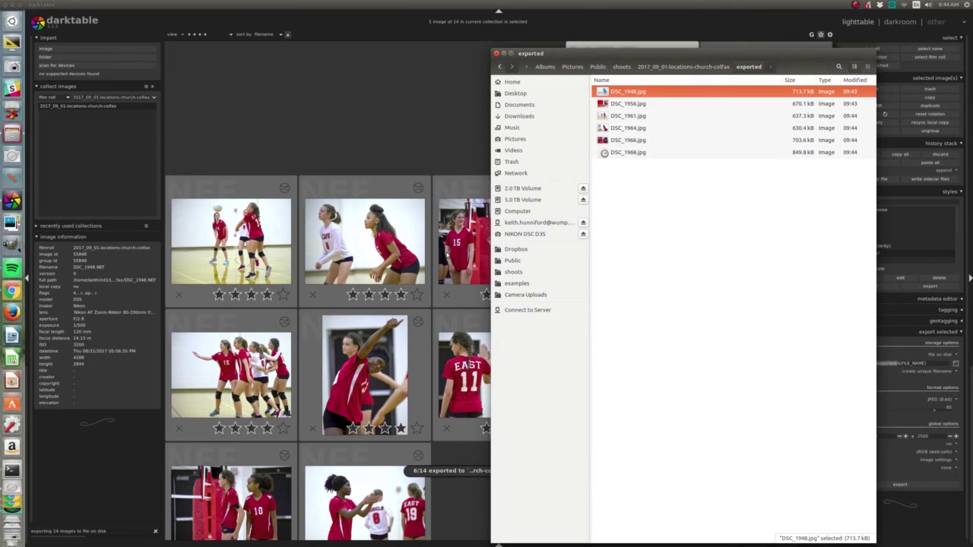
Look through the applications available for opening the exported DSC_1948.jpg, and close the file manager window
{"action": "right_click", "coordinate": [634, 92]}
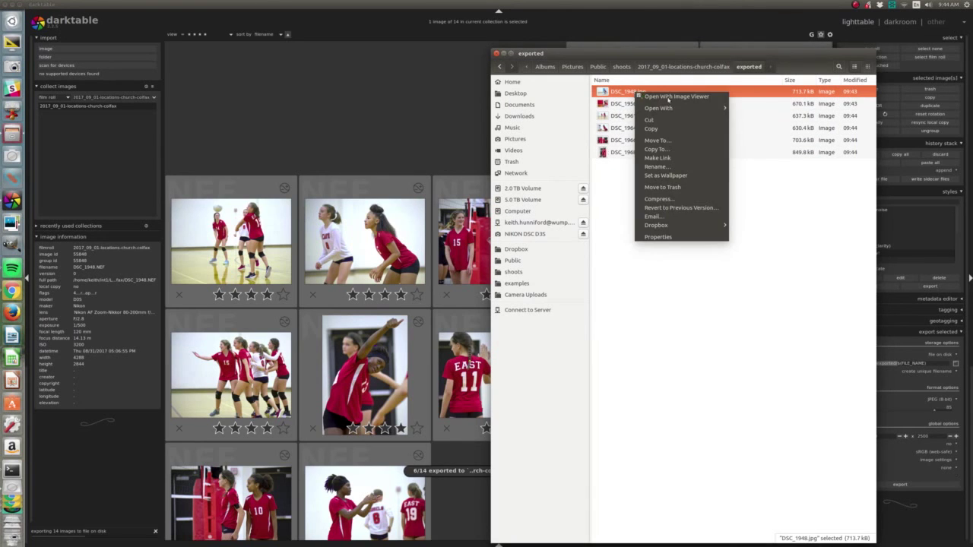
{"action": "mouse_move", "coordinate": [674, 108]}
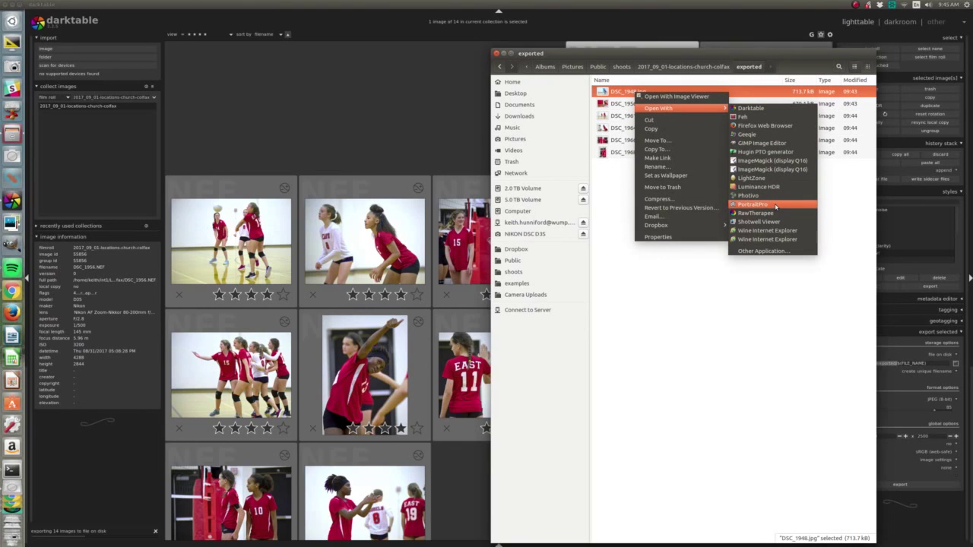
{"action": "left_click", "coordinate": [606, 322]}
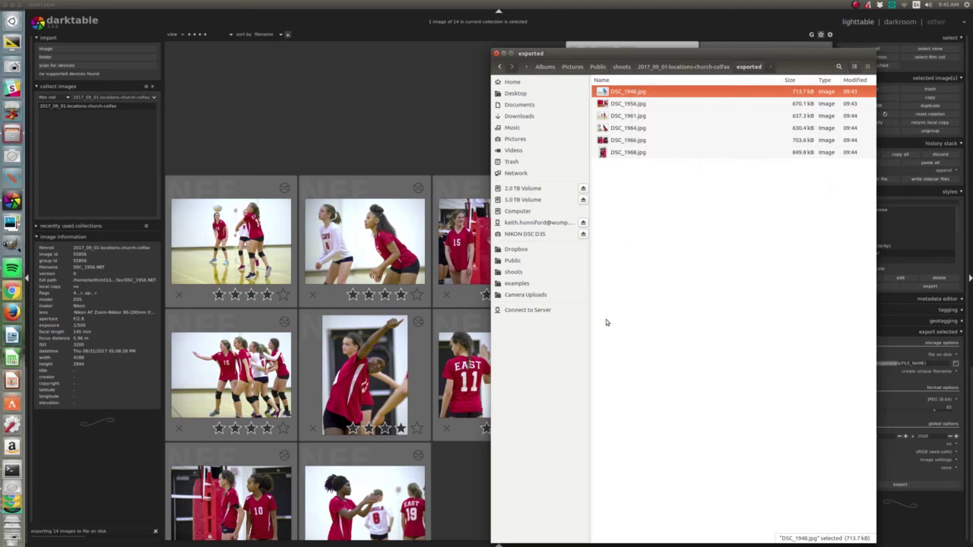
{"action": "key", "text": "ctrl+w"}
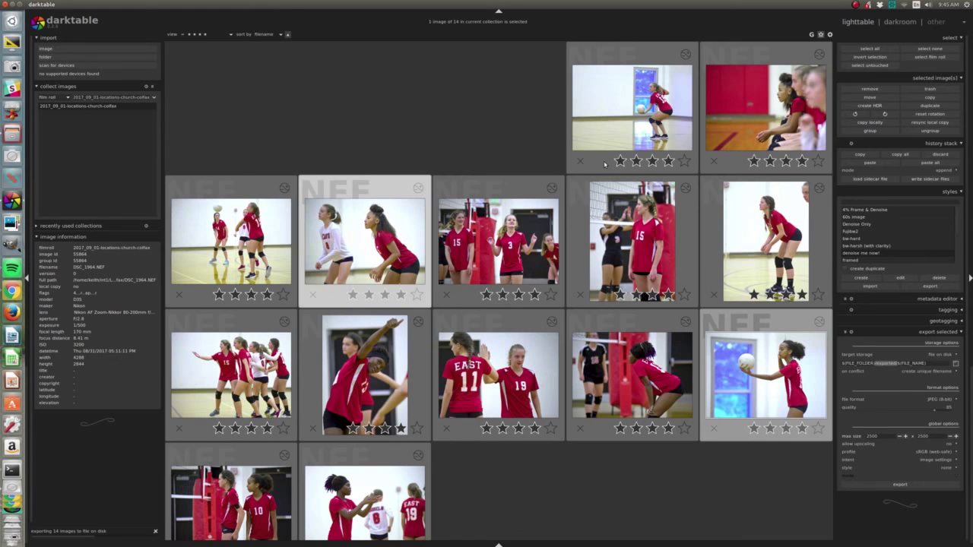
Enlarge the lighttable thumbnails to four per row and look over the whole set of four-star photos
{"action": "scroll", "coordinate": [605, 165], "scroll_direction": "up", "scroll_amount": 1, "text": "ctrl"}
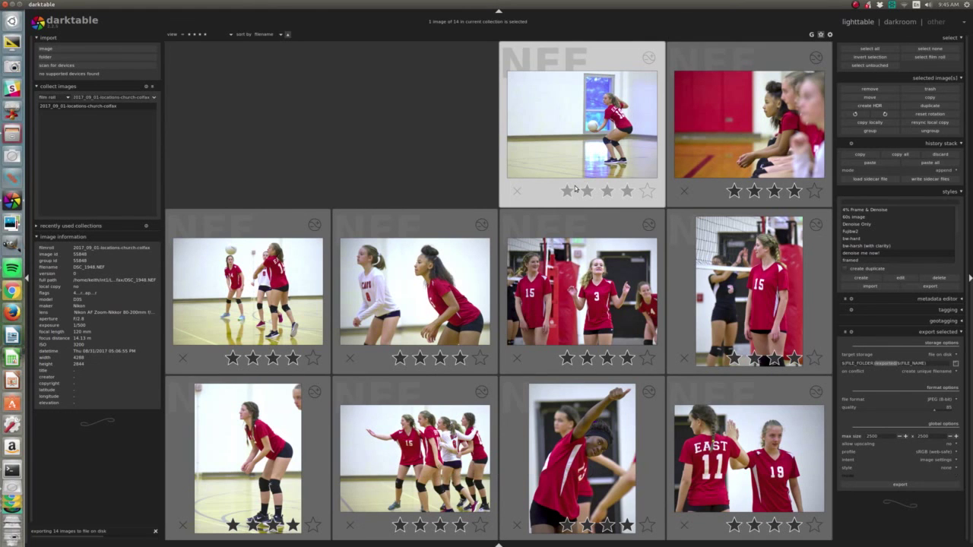
{"action": "scroll", "coordinate": [576, 189], "scroll_direction": "down", "scroll_amount": 1}
{"action": "scroll", "coordinate": [575, 189], "scroll_direction": "up", "scroll_amount": 1}
{"action": "scroll", "coordinate": [585, 187], "scroll_direction": "down", "scroll_amount": 1}
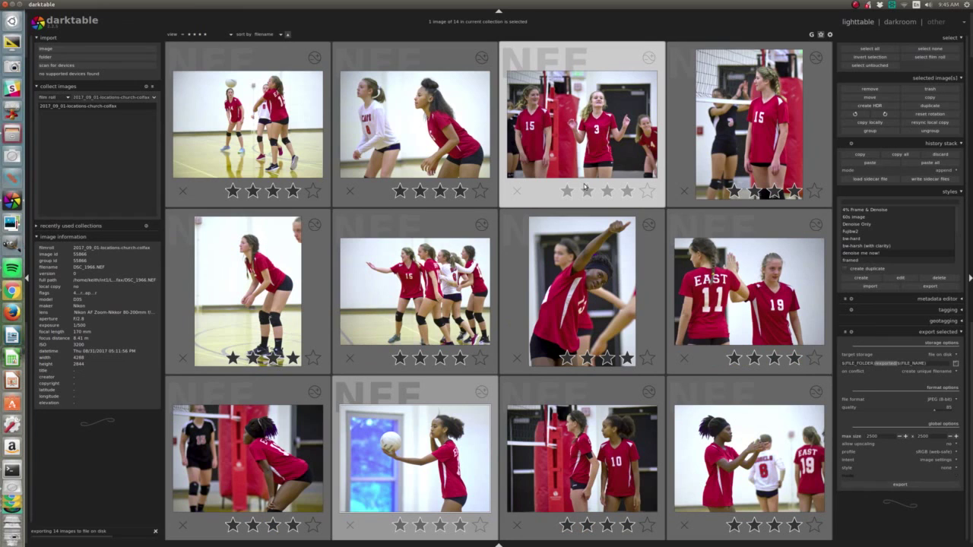
{"action": "scroll", "coordinate": [585, 187], "scroll_direction": "down", "scroll_amount": 1}
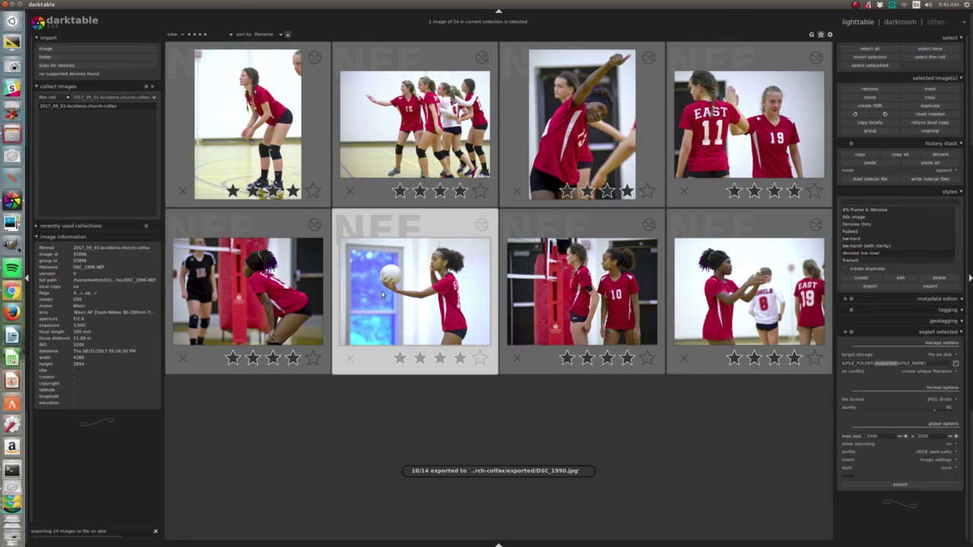
{"action": "left_click", "coordinate": [362, 322]}
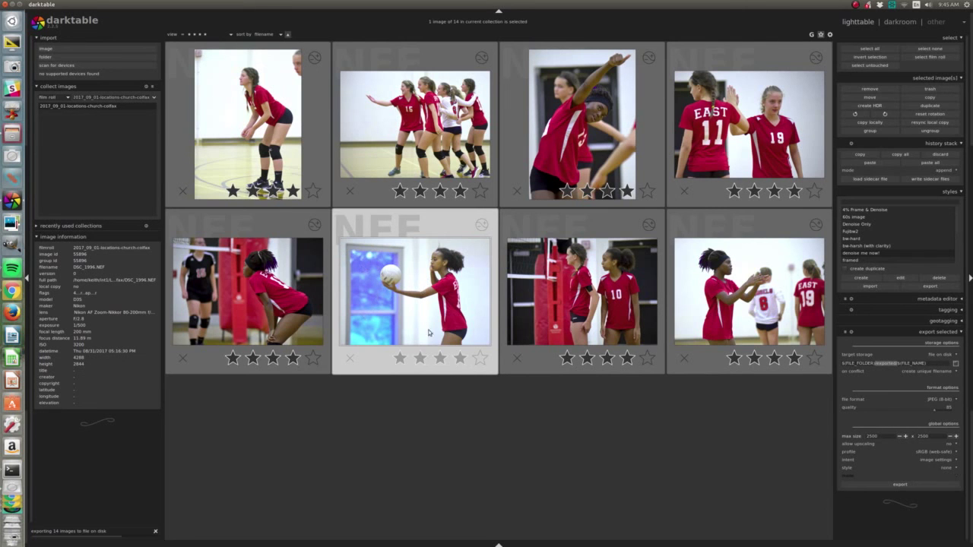
{"action": "scroll", "coordinate": [420, 318], "scroll_direction": "up", "scroll_amount": 2}
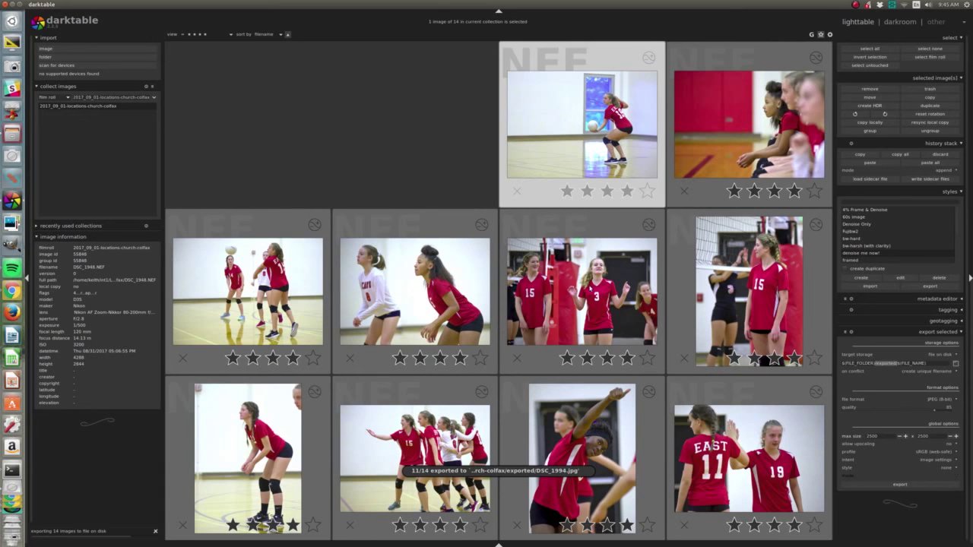
{"action": "scroll", "coordinate": [577, 324], "scroll_direction": "down", "scroll_amount": 2}
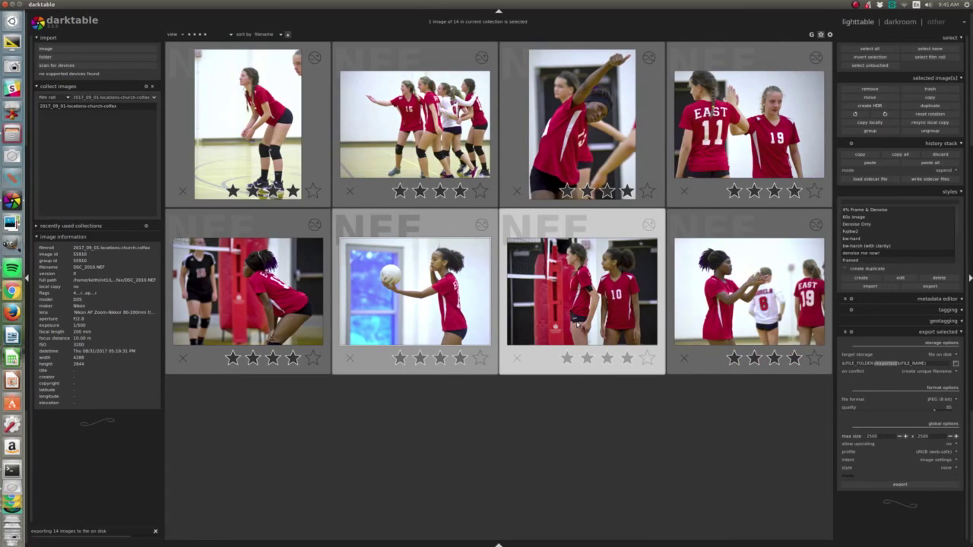
{"action": "scroll", "coordinate": [577, 325], "scroll_direction": "up", "scroll_amount": 2}
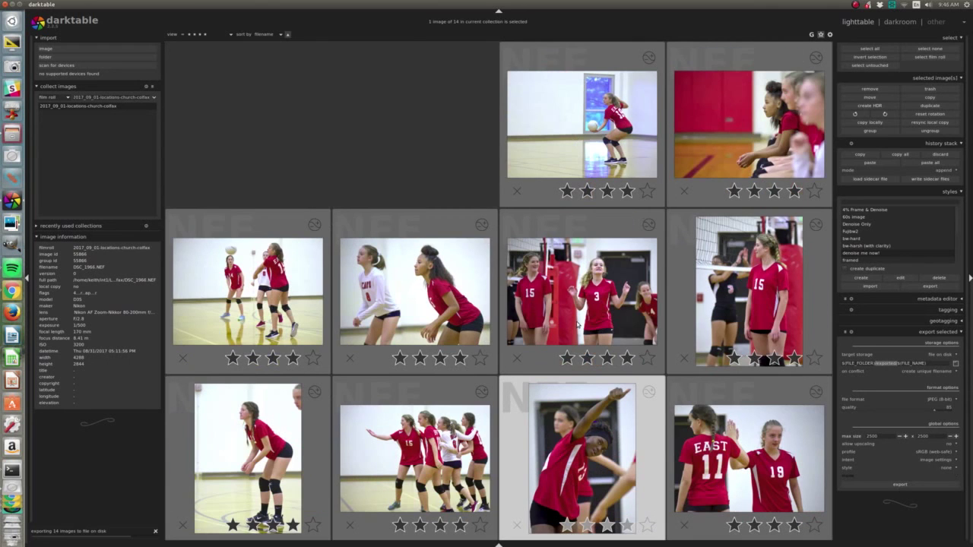
{"action": "scroll", "coordinate": [578, 325], "scroll_direction": "down", "scroll_amount": 1}
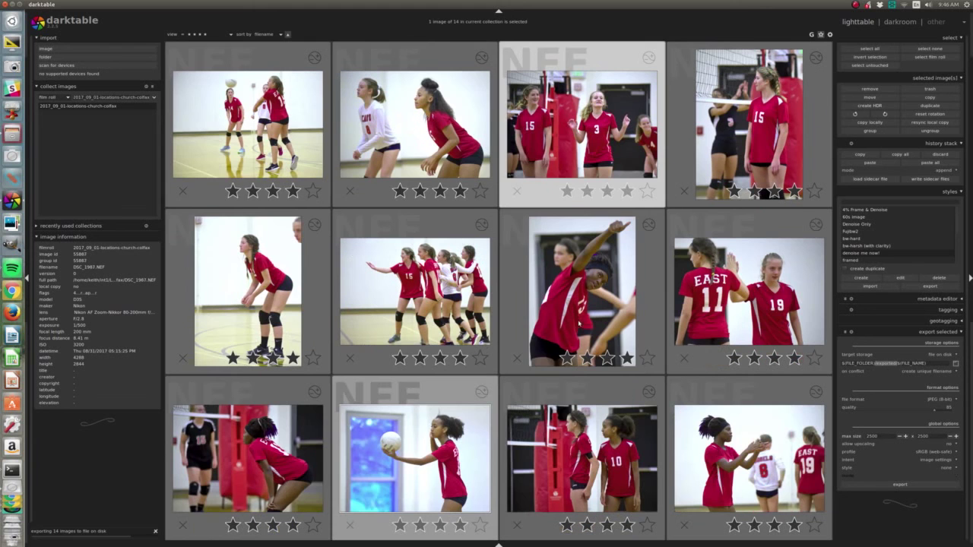
{"action": "scroll", "coordinate": [588, 322], "scroll_direction": "down", "scroll_amount": 1}
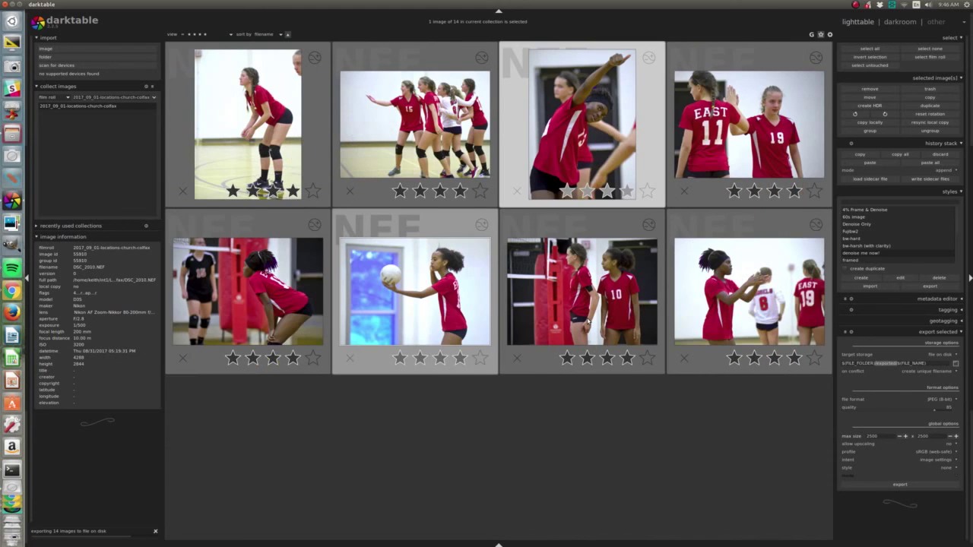
{"action": "scroll", "coordinate": [583, 321], "scroll_direction": "up", "scroll_amount": 2}
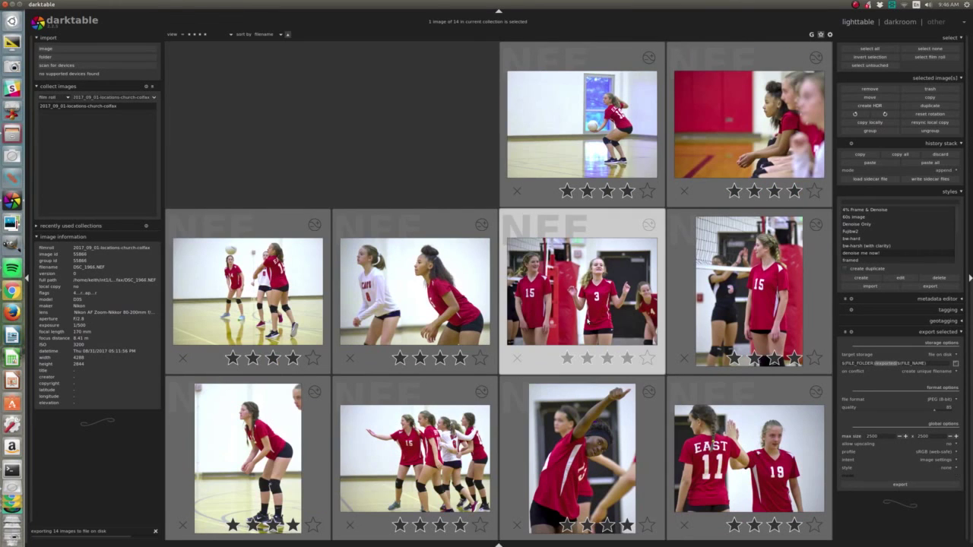